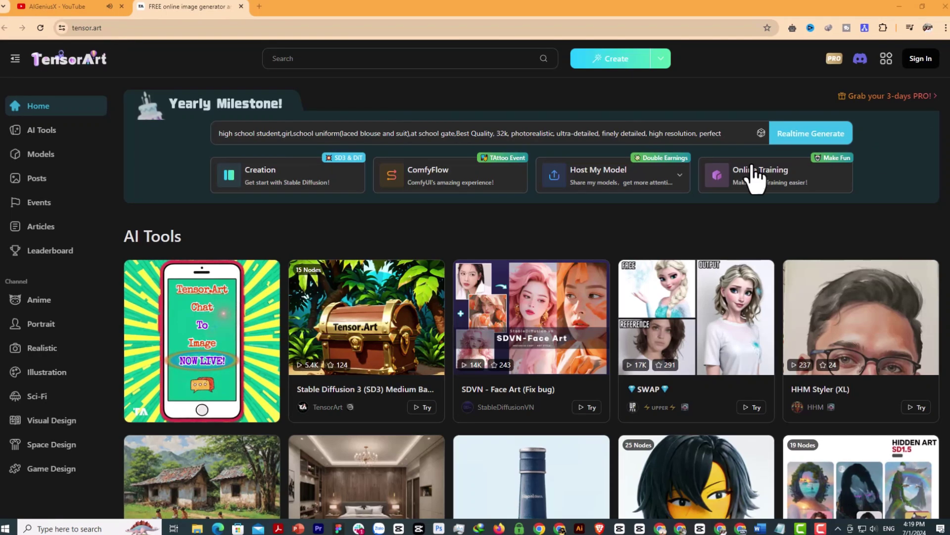
# Sign in to tensor.art with a Google account and close the YouTube page.
pyautogui.click(124, 27)
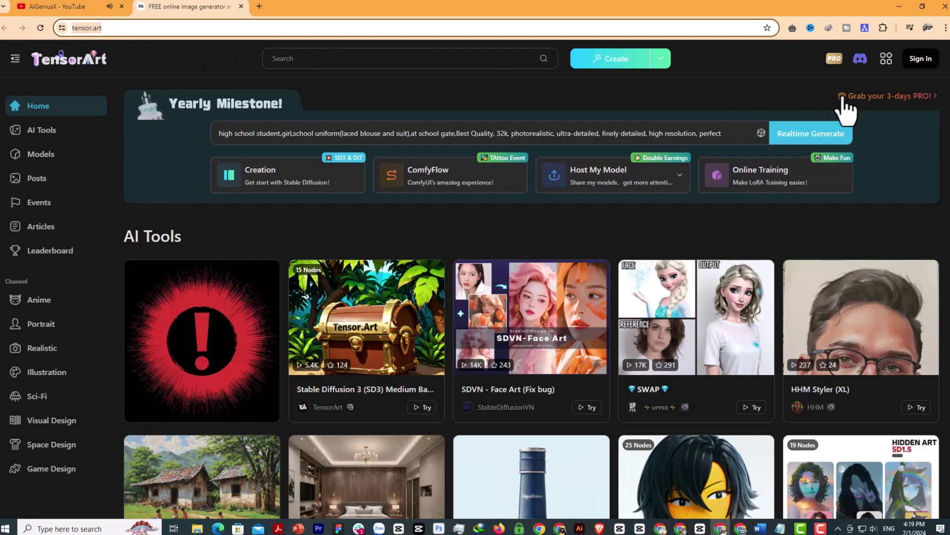
pyautogui.click(889, 98)
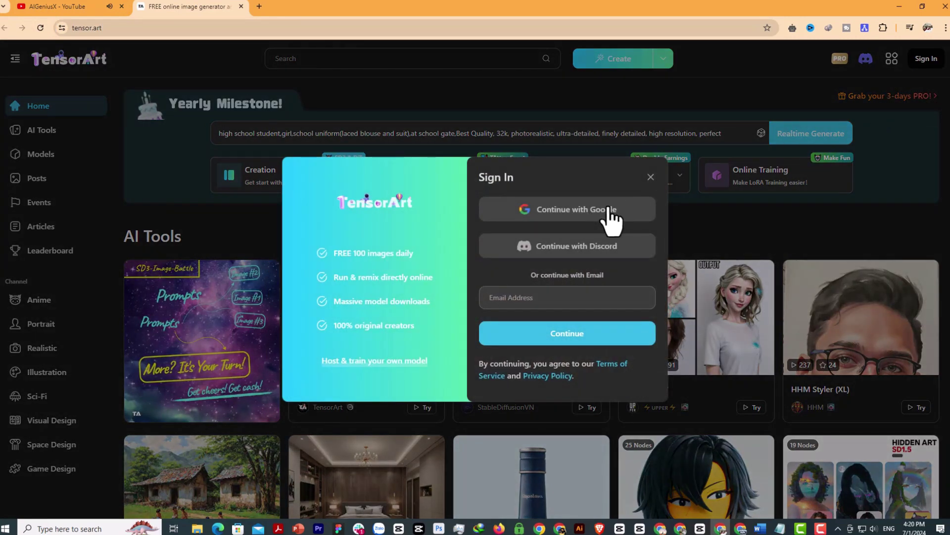
pyautogui.click(608, 208)
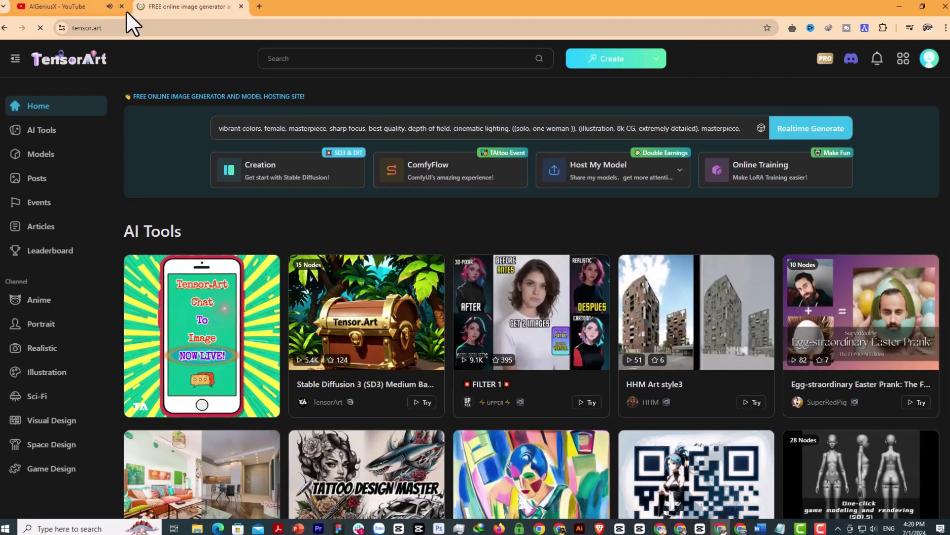
pyautogui.click(121, 6)
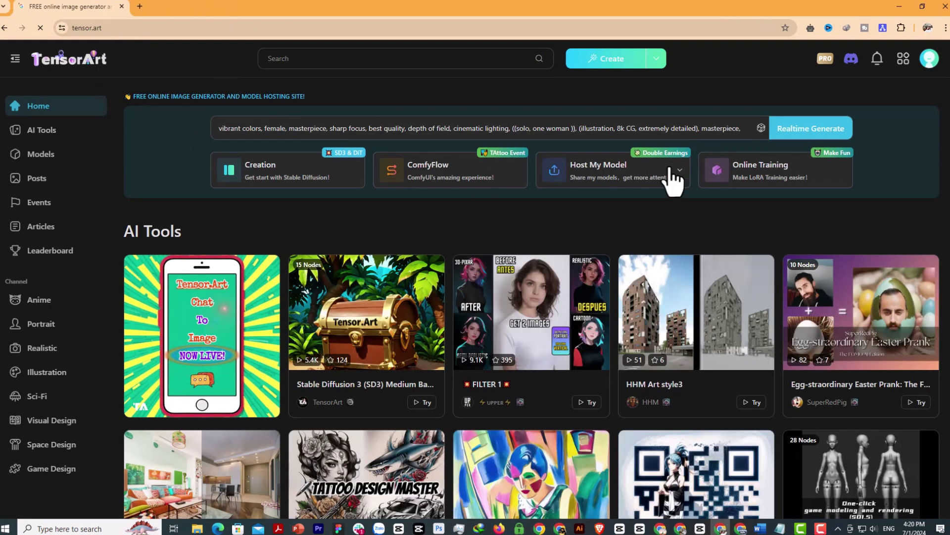
# Check the available credits on the account's profile page and return to the home page.
pyautogui.click(931, 59)
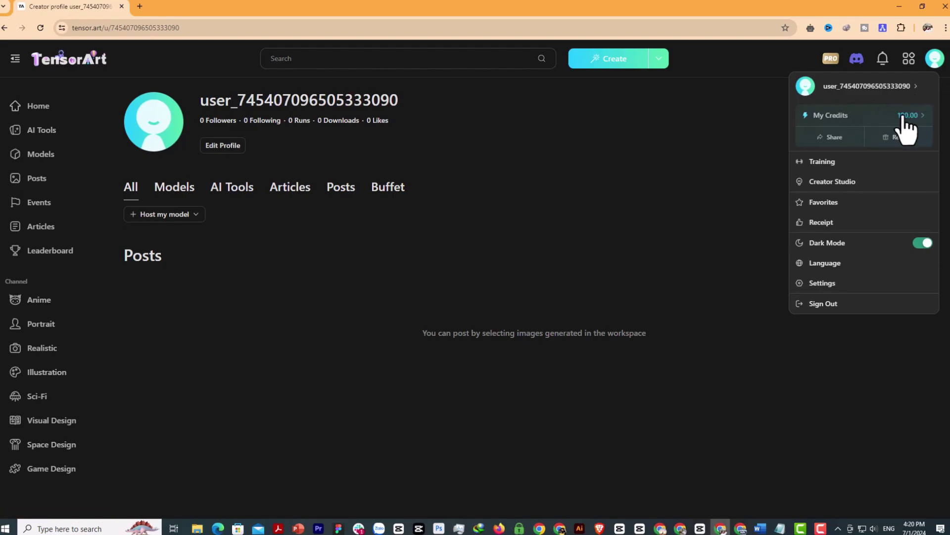
pyautogui.hotkey('alt', 'Left')
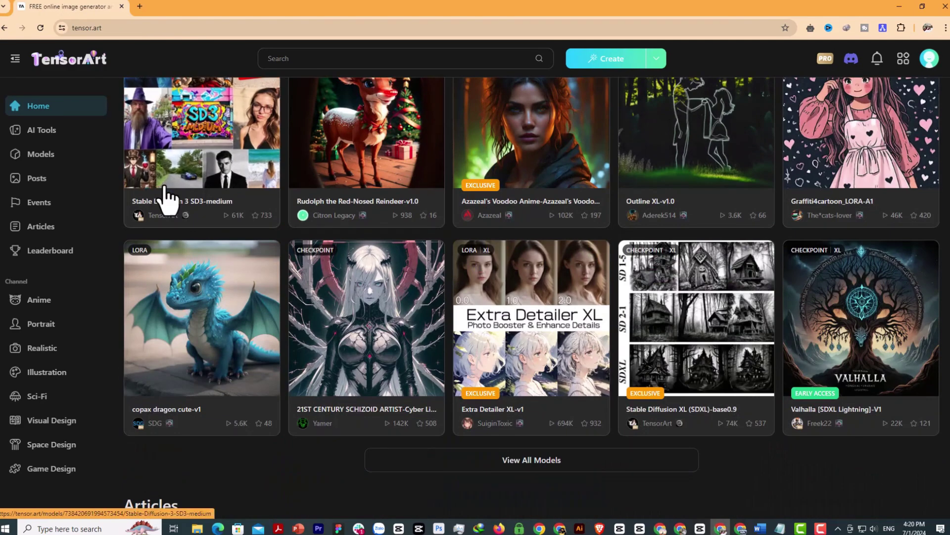
pyautogui.scroll(7, 166, 193)
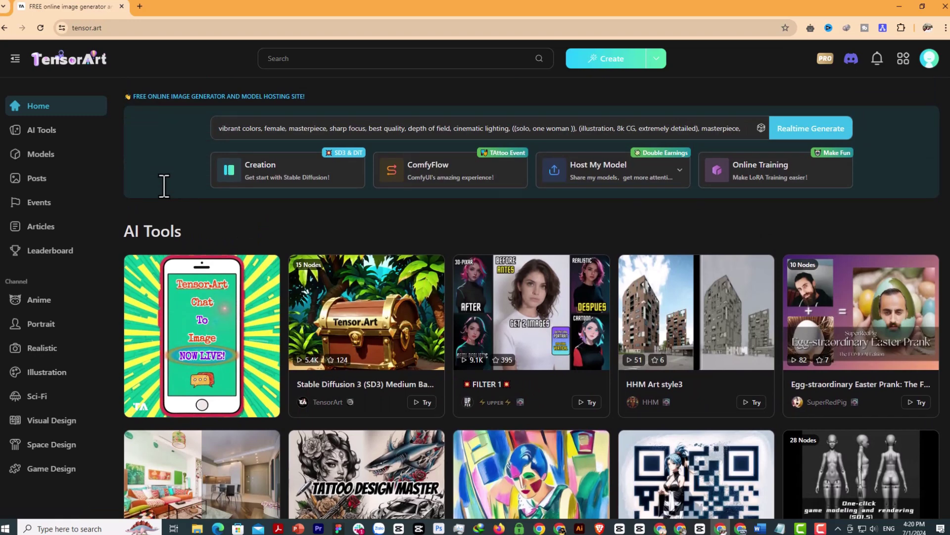
# Open the Creation workspace for text-to-image generation and inspect its prompt and negative prompt fields.
pyautogui.moveTo(624, 60)
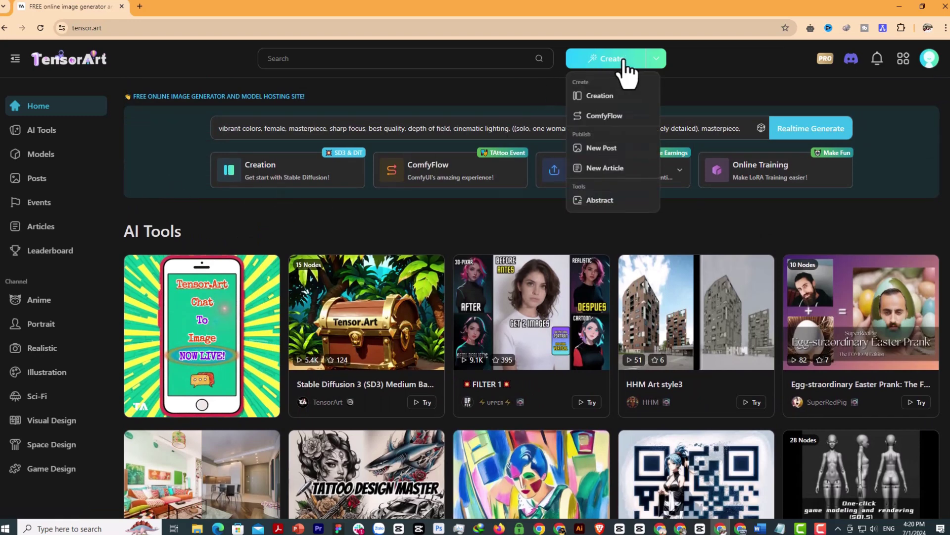
pyautogui.click(613, 97)
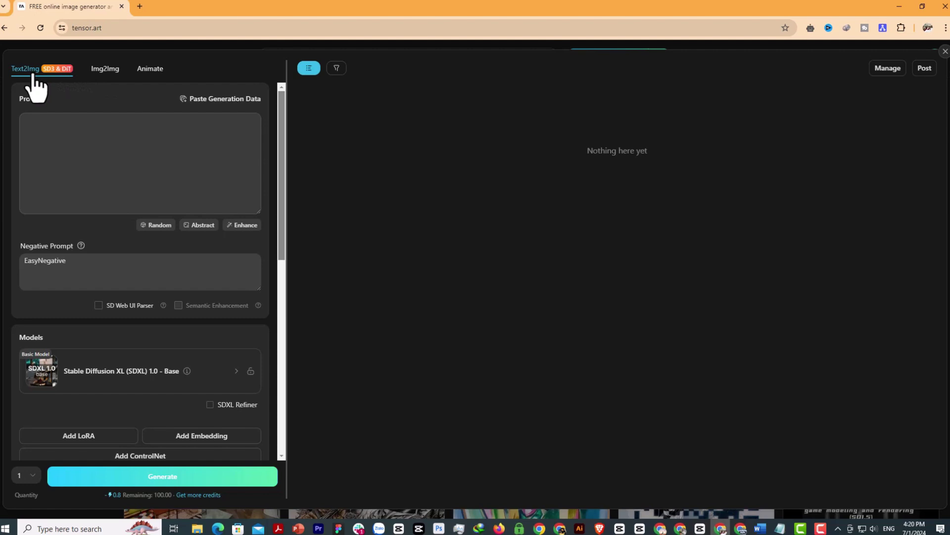
pyautogui.click(48, 143)
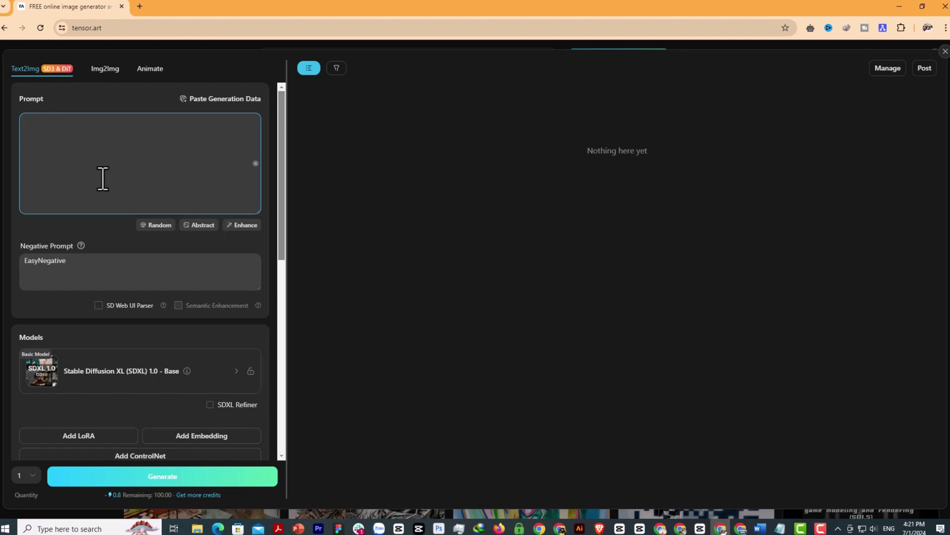
pyautogui.click(31, 265)
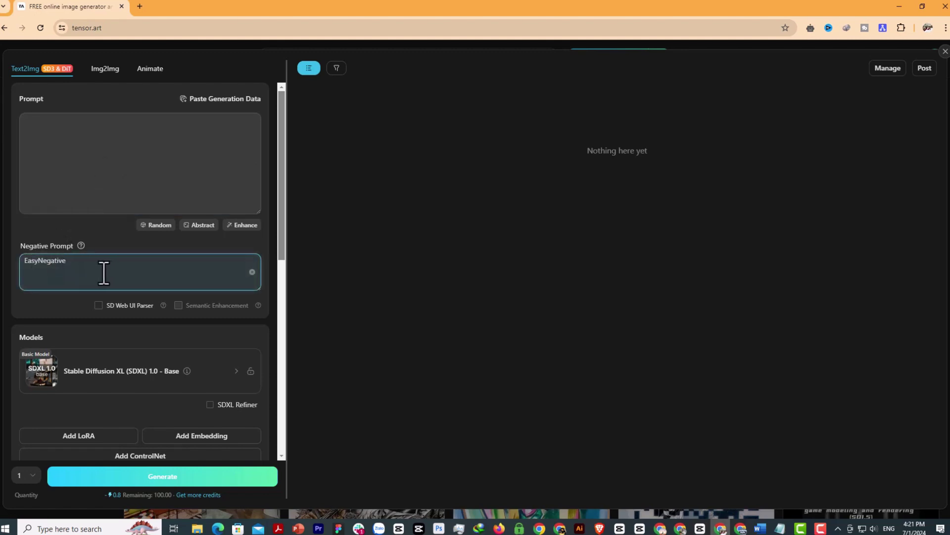
pyautogui.moveTo(102, 272); pyautogui.dragTo(22, 276)
pyautogui.click(94, 275)
# Open the base model selection and search for "anima" models.
pyautogui.scroll(-3, 94, 274)
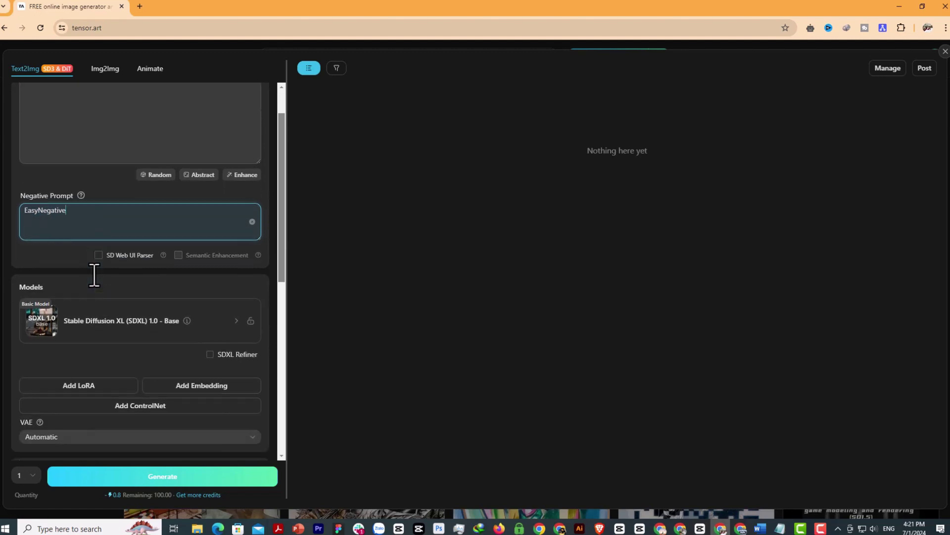
pyautogui.click(236, 228)
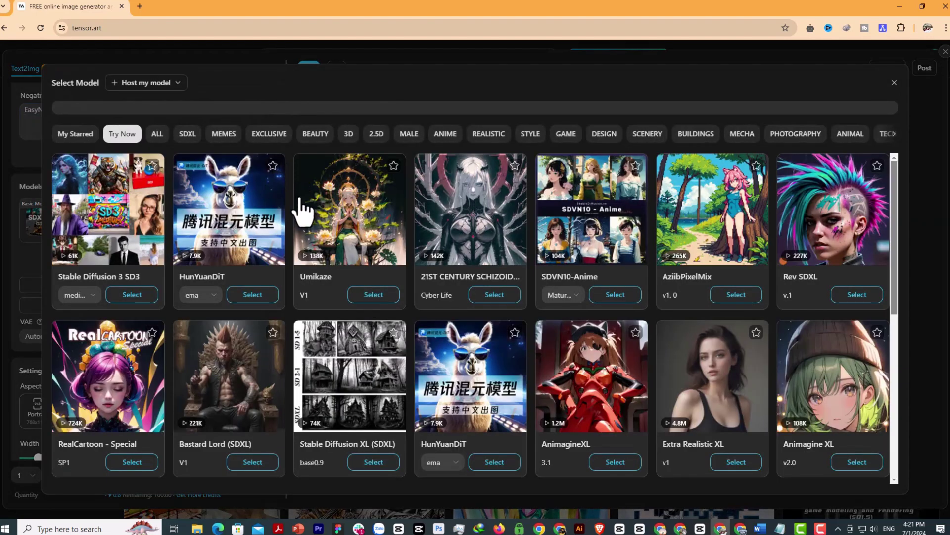
pyautogui.scroll(-3, 302, 210)
pyautogui.scroll(3, 300, 208)
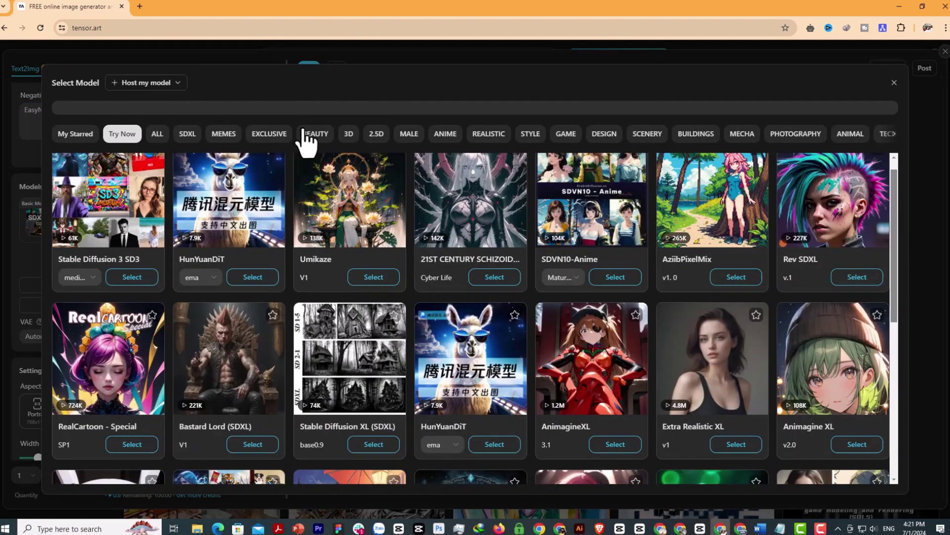
pyautogui.click(308, 109)
pyautogui.write('ani')
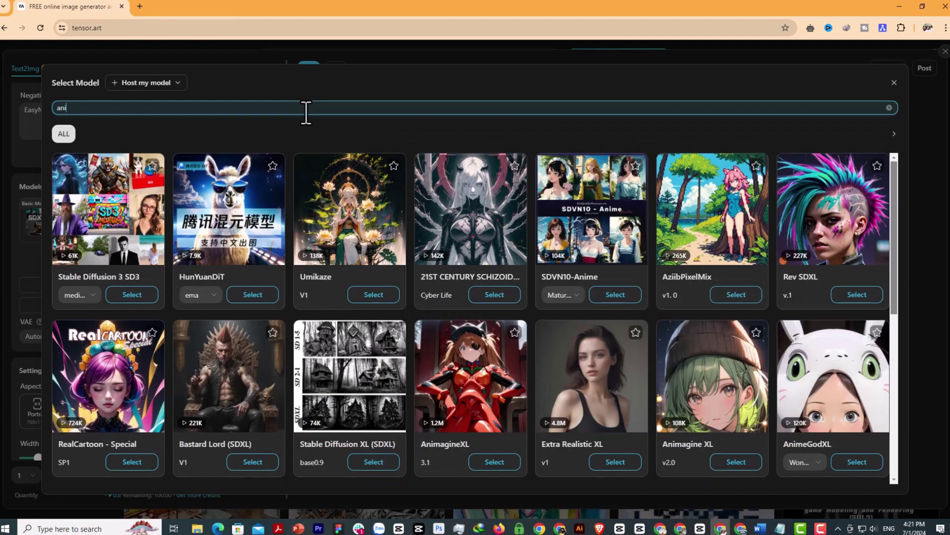
pyautogui.write('ma')
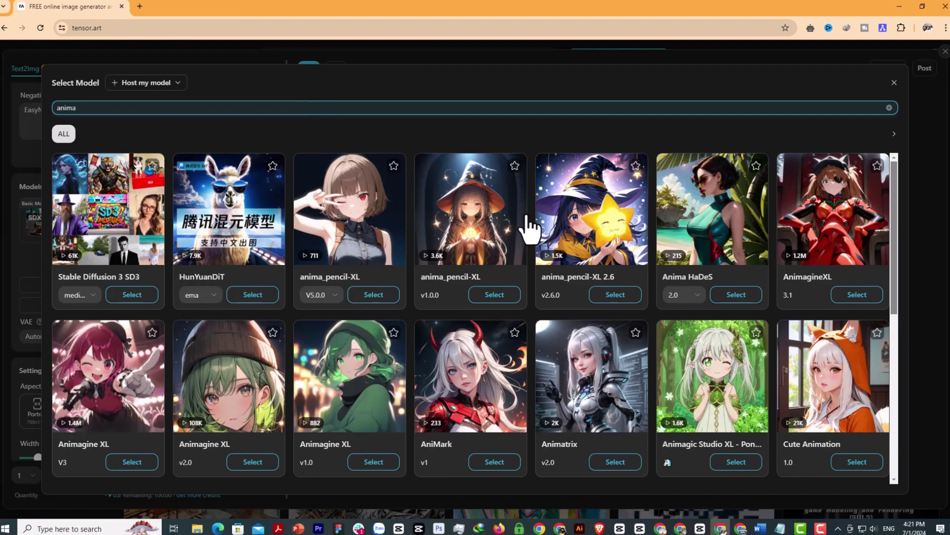
pyautogui.scroll(-3, 528, 228)
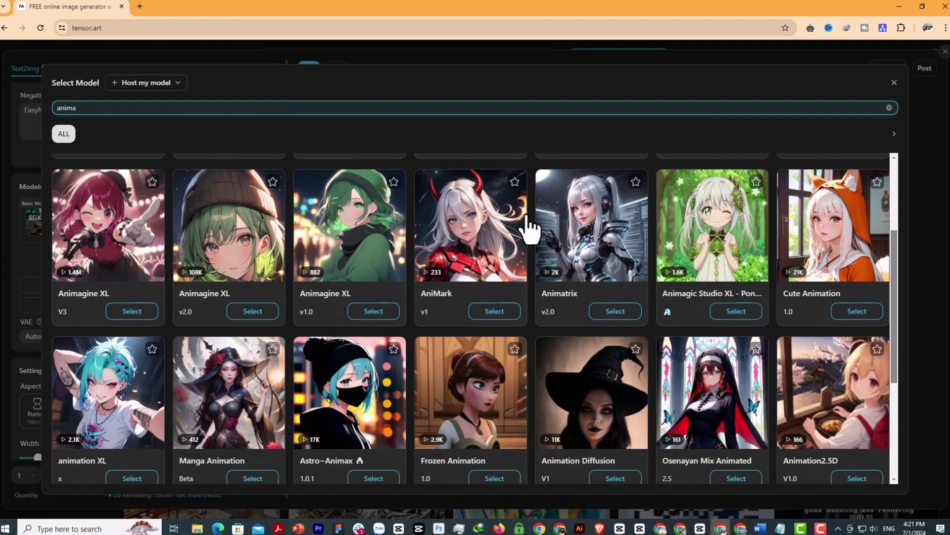
# Try the model search with "3d anima" and "3d animate", and reduce the search term to "3d".
pyautogui.click(57, 108)
pyautogui.write('3d')
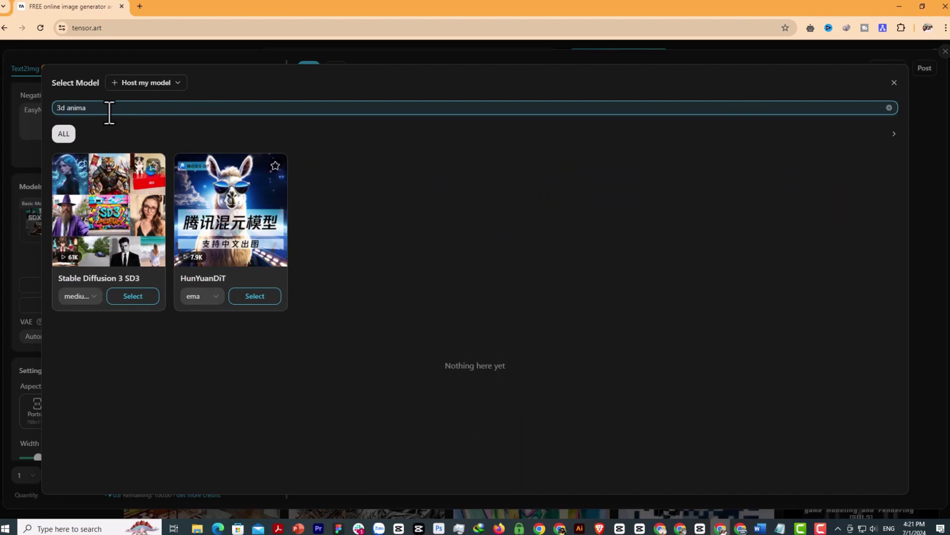
pyautogui.press('BackSpace')
pyautogui.press('BackSpace')
pyautogui.write('mate')
pyautogui.press('BackSpace')
pyautogui.press('BackSpace')
pyautogui.press('BackSpace')
pyautogui.press('BackSpace')
pyautogui.press('BackSpace')
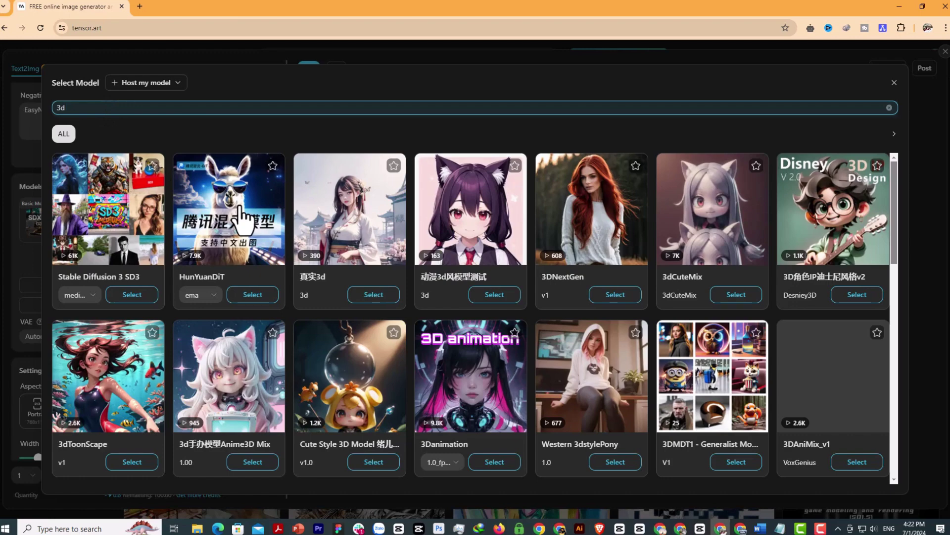
# Browse the 3D models and choose ProtoVision XL - High Fidelity 3D, version beta 0.4, as the base model.
pyautogui.scroll(-4, 243, 218)
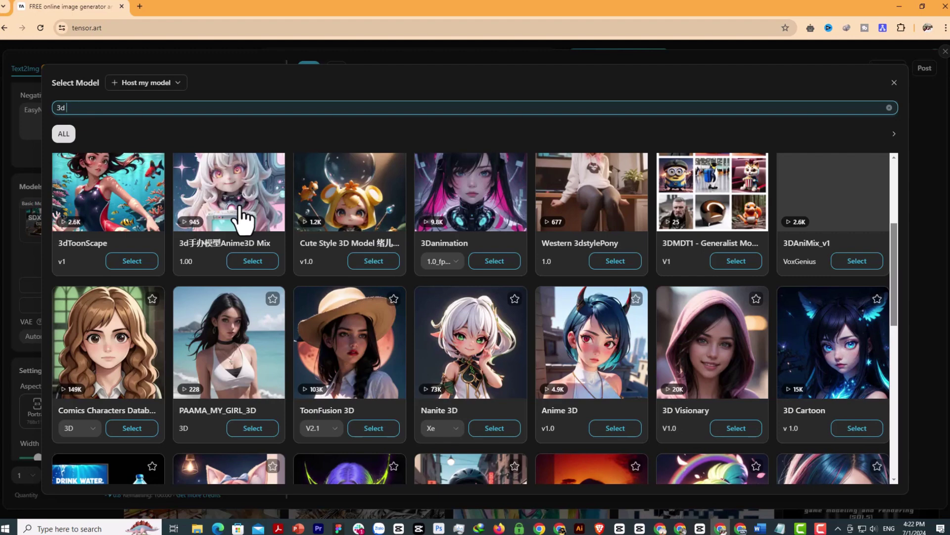
pyautogui.scroll(-2, 243, 218)
pyautogui.scroll(-4, 242, 218)
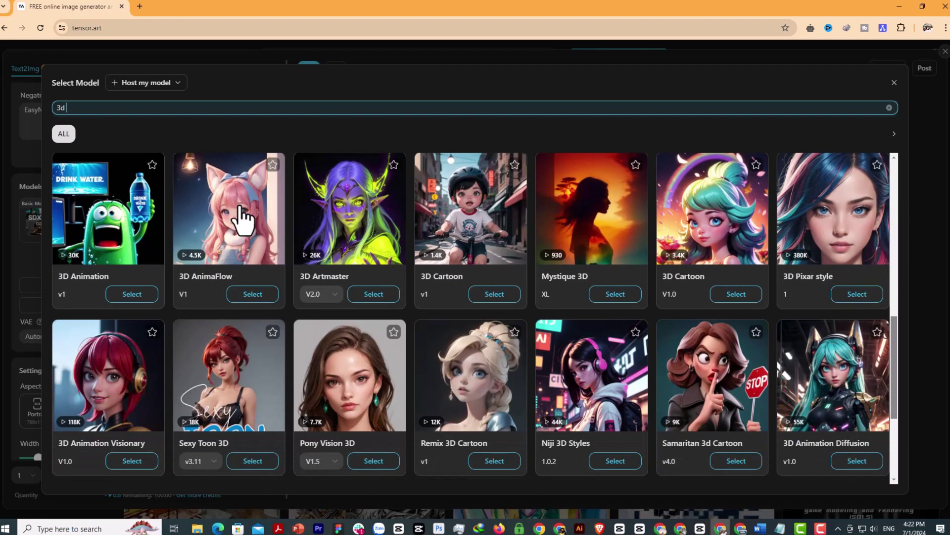
pyautogui.scroll(-2, 242, 218)
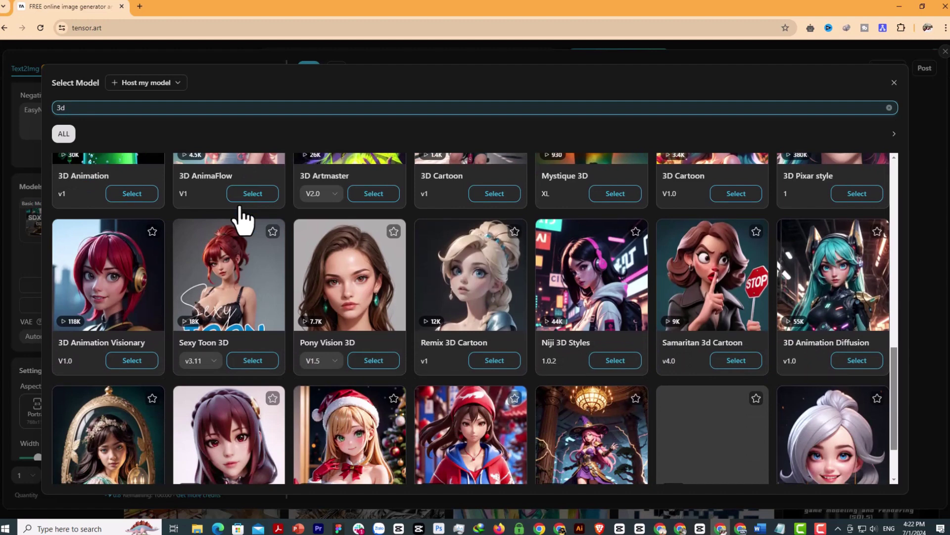
pyautogui.scroll(-2, 243, 218)
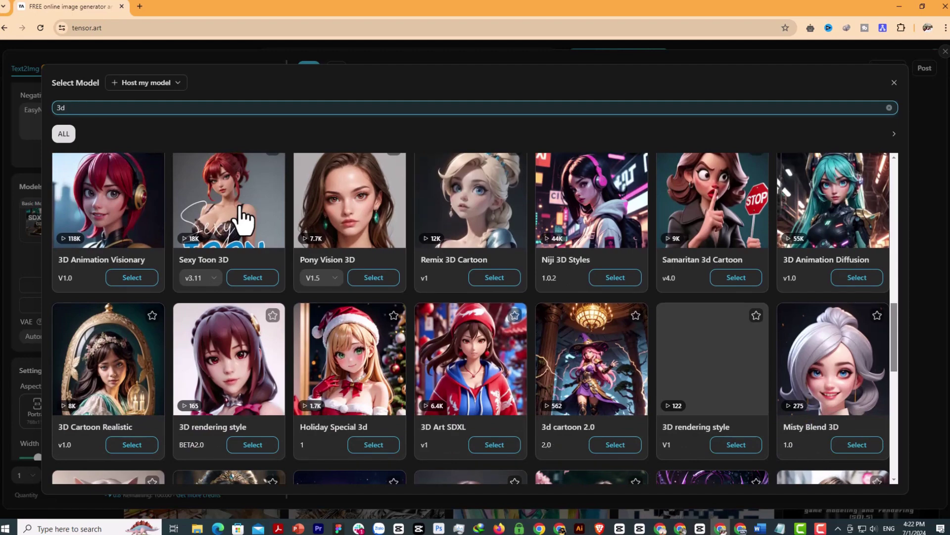
pyautogui.scroll(-2, 243, 218)
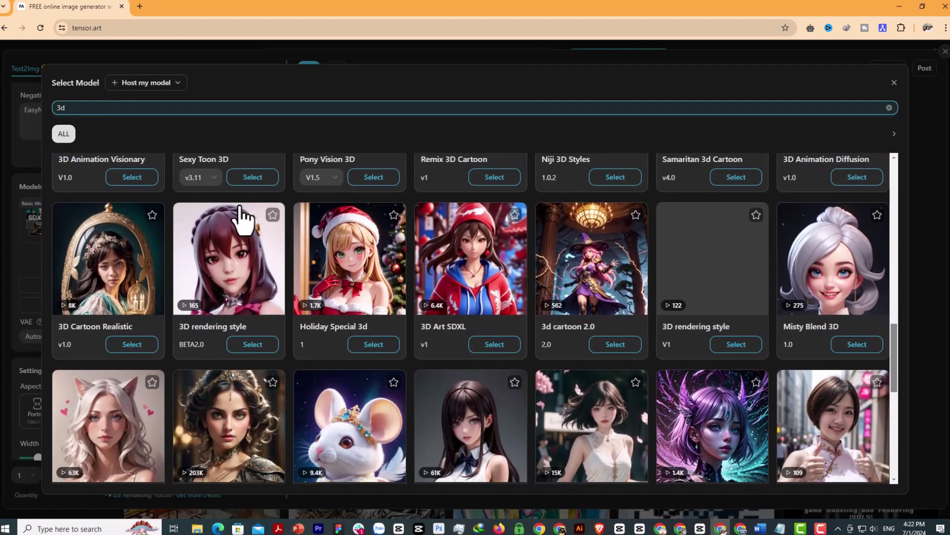
pyautogui.scroll(-4, 243, 217)
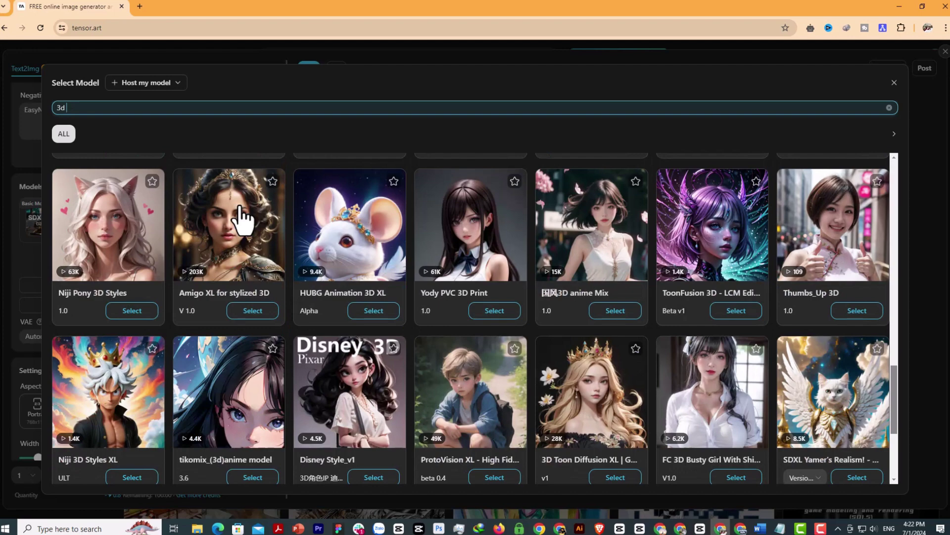
pyautogui.scroll(-1, 242, 218)
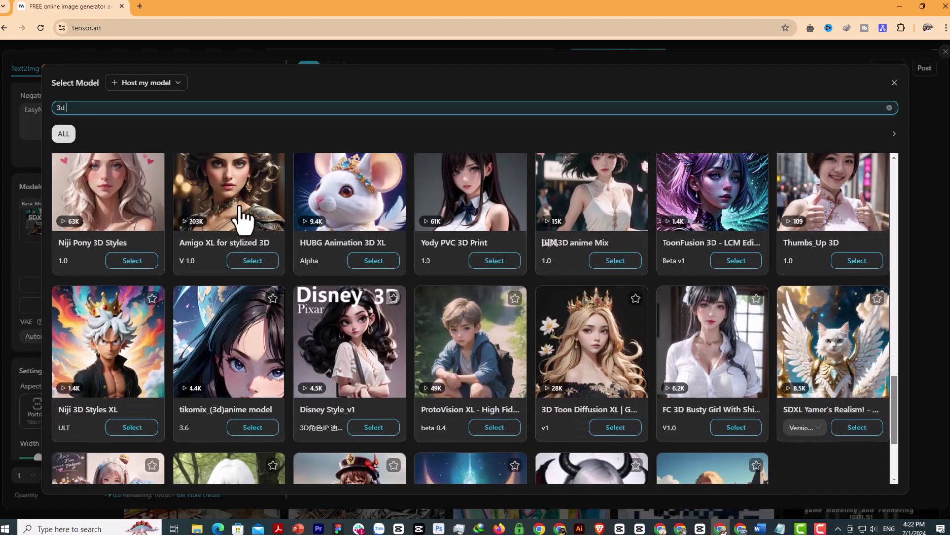
pyautogui.scroll(-1, 243, 218)
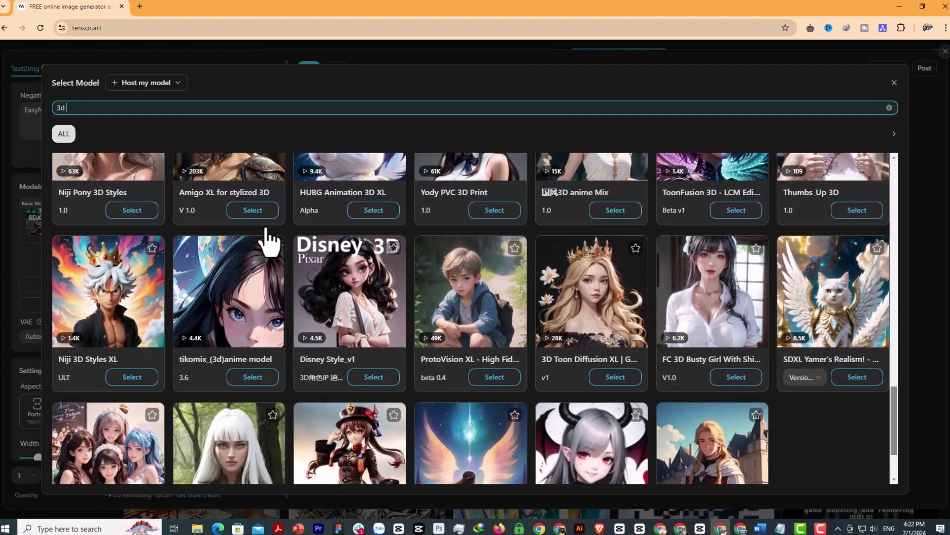
pyautogui.scroll(-3, 260, 231)
pyautogui.scroll(3, 266, 243)
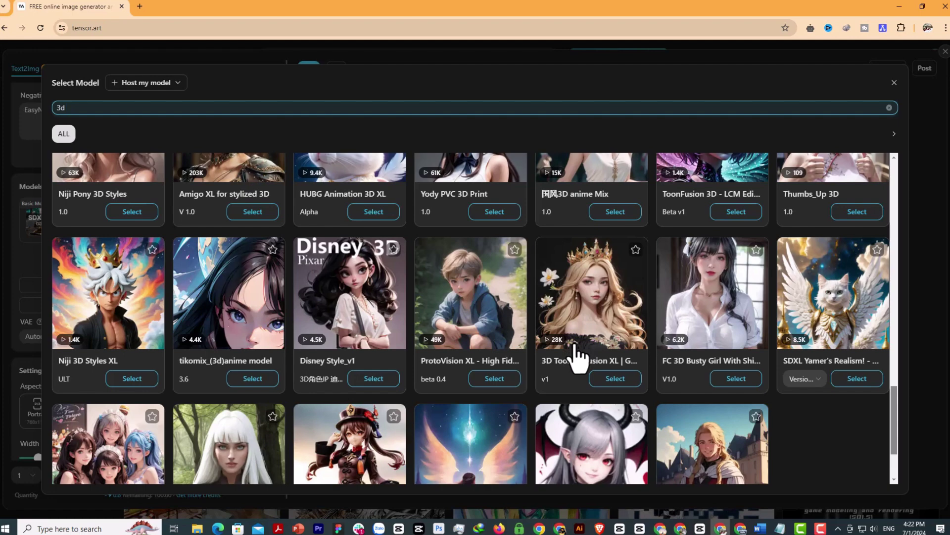
pyautogui.scroll(3, 578, 357)
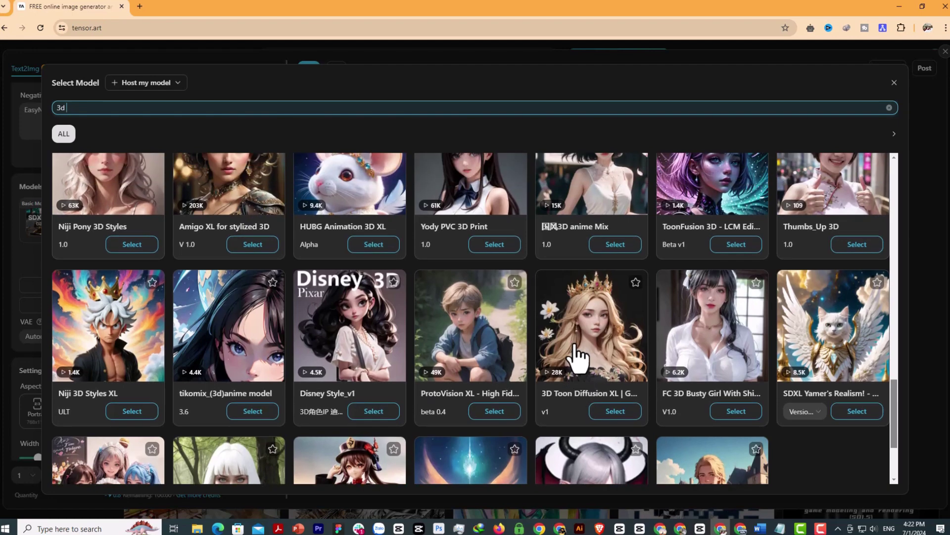
pyautogui.scroll(3, 579, 354)
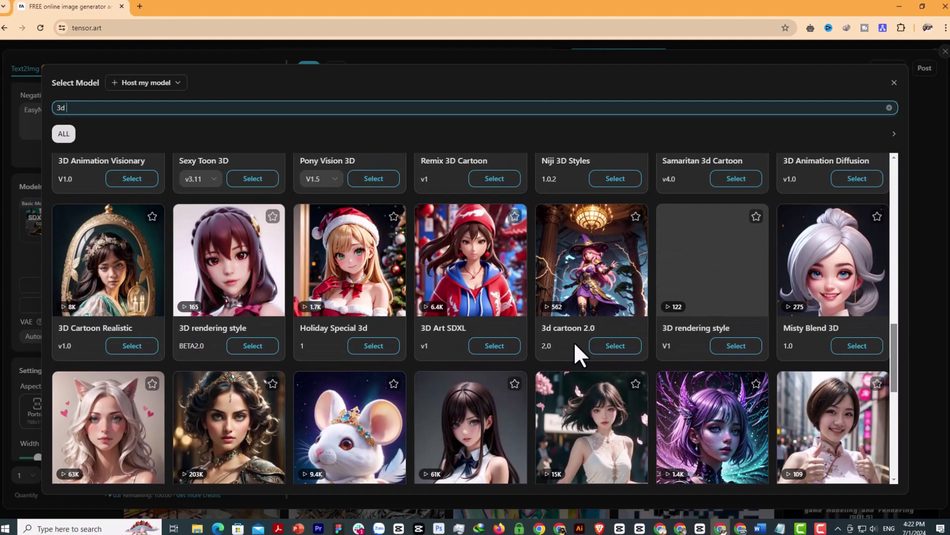
pyautogui.scroll(3, 575, 347)
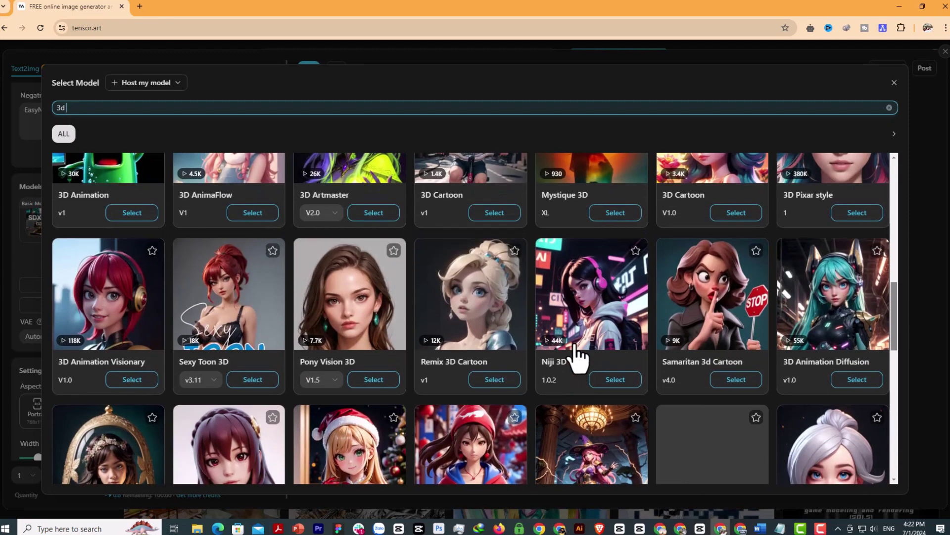
pyautogui.scroll(3, 578, 355)
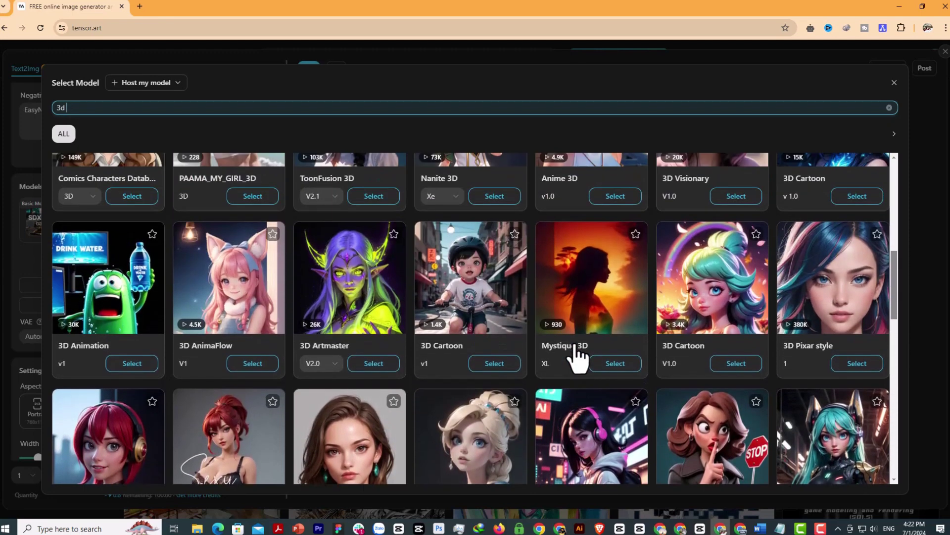
pyautogui.scroll(-10, 578, 355)
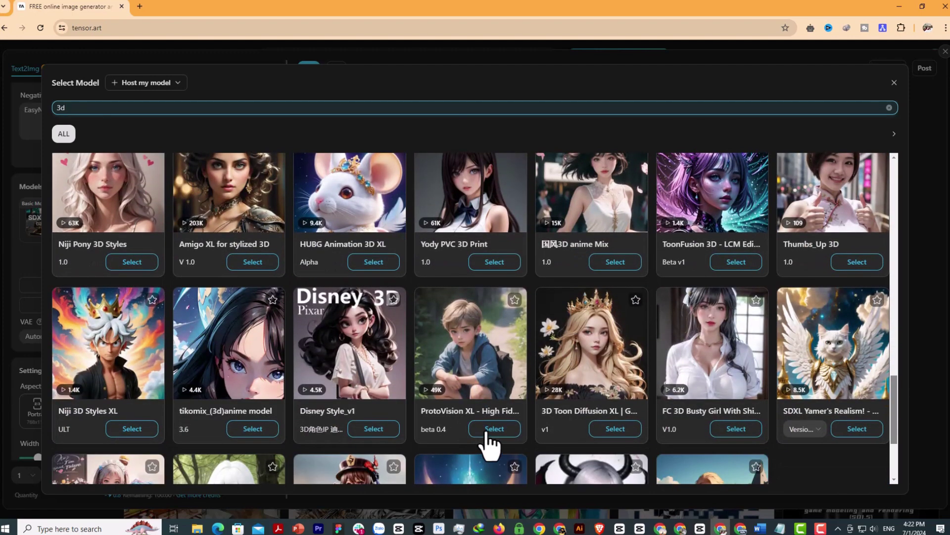
pyautogui.click(492, 429)
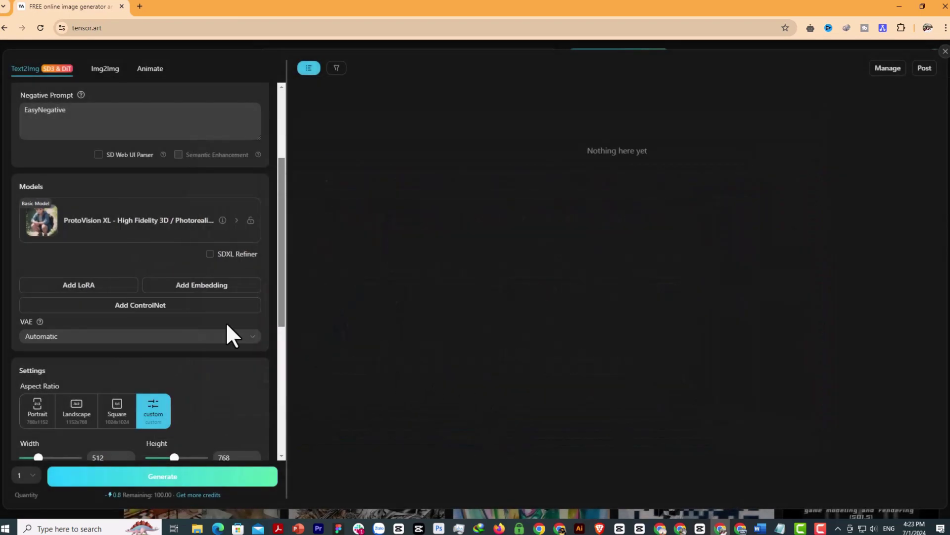
pyautogui.scroll(-1, 78, 313)
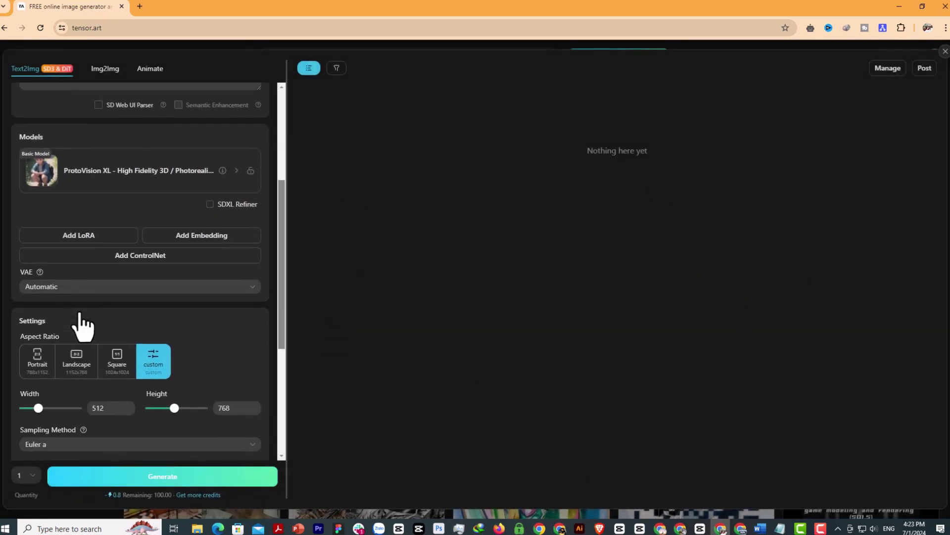
# Set the image aspect ratio to Landscape (1152x768) and look over the sampling, seed and upscale settings.
pyautogui.scroll(-1, 82, 324)
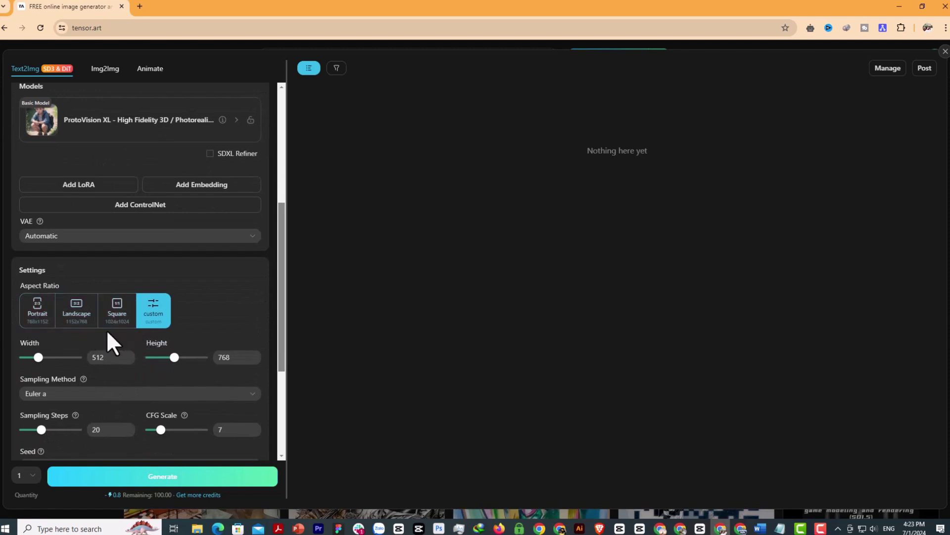
pyautogui.click(75, 341)
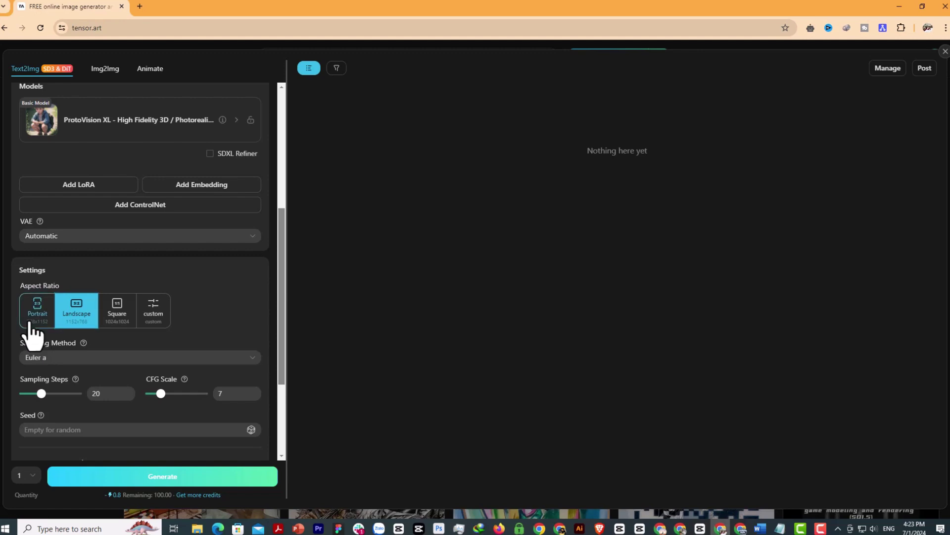
pyautogui.click(33, 317)
pyautogui.click(76, 319)
pyautogui.scroll(-1, 76, 329)
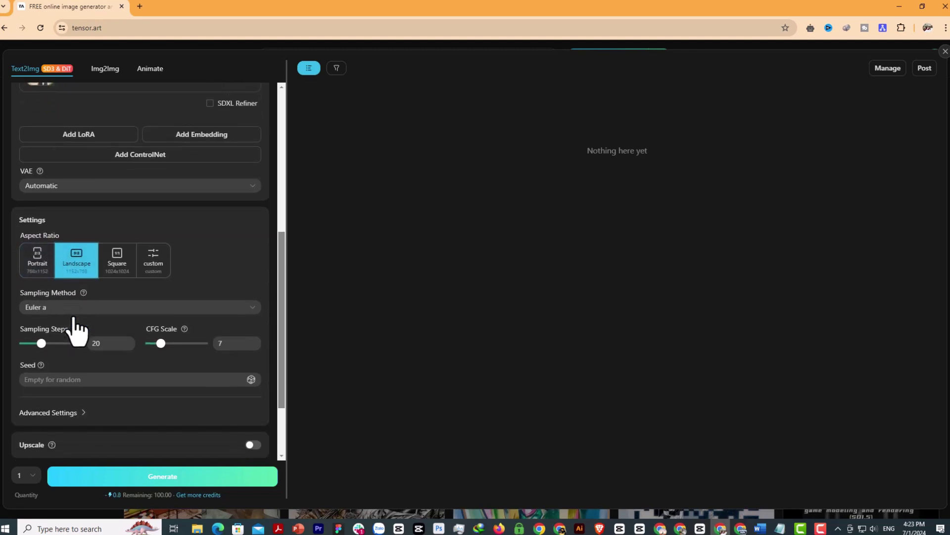
pyautogui.scroll(-2, 74, 322)
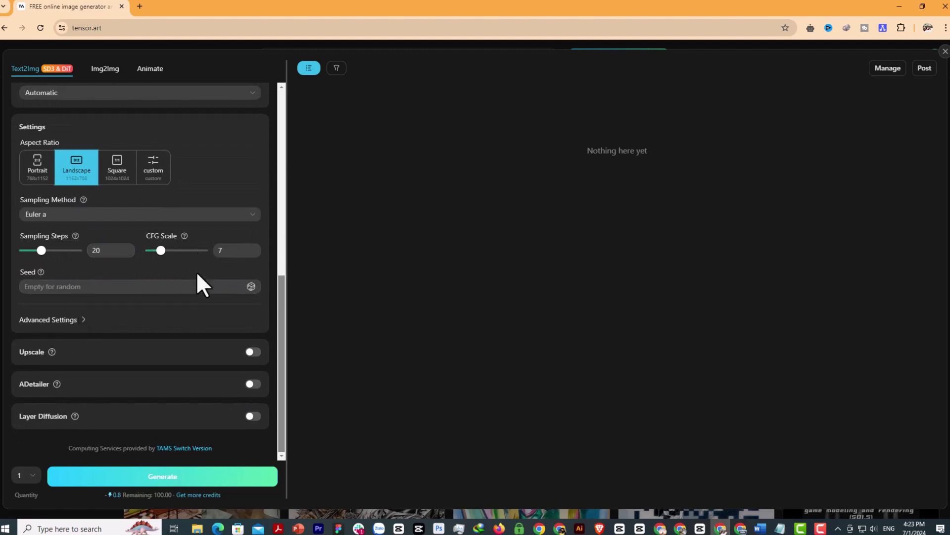
pyautogui.click(233, 286)
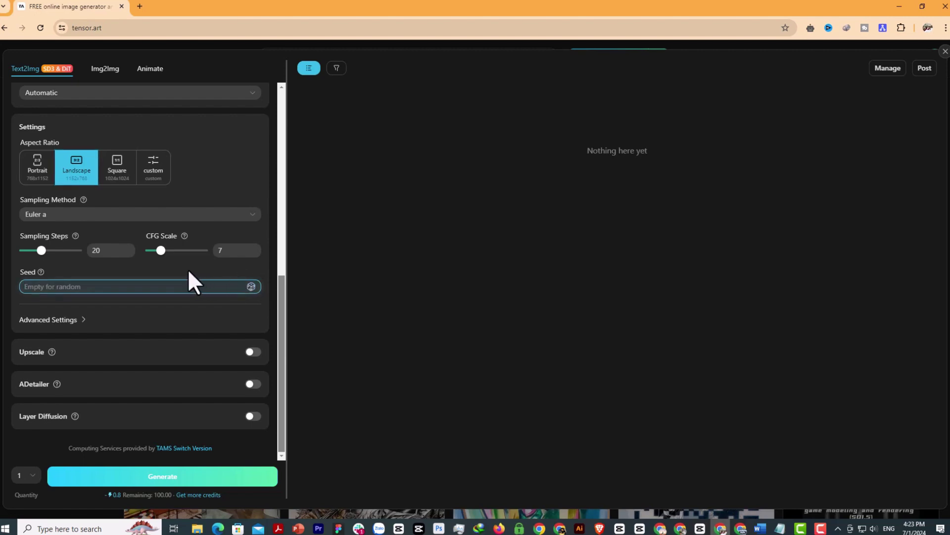
pyautogui.click(80, 299)
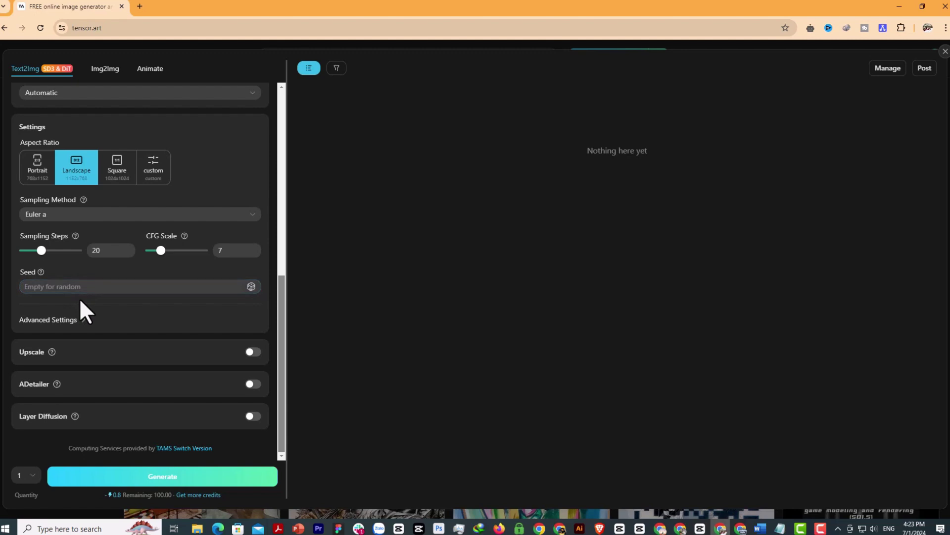
# Open the LoRA selection for the ProtoVision XL model and examine the LoRAs in the Try Now category.
pyautogui.scroll(3, 79, 298)
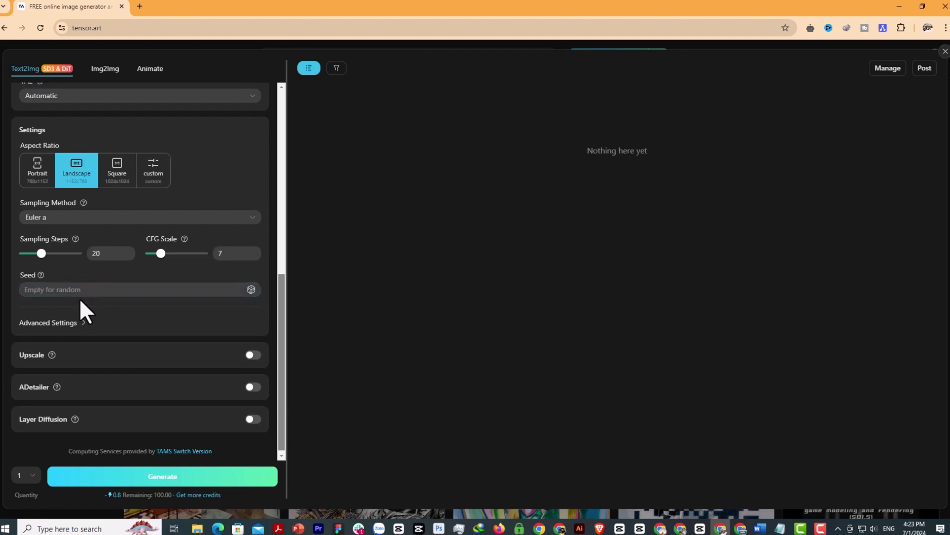
pyautogui.scroll(4, 80, 301)
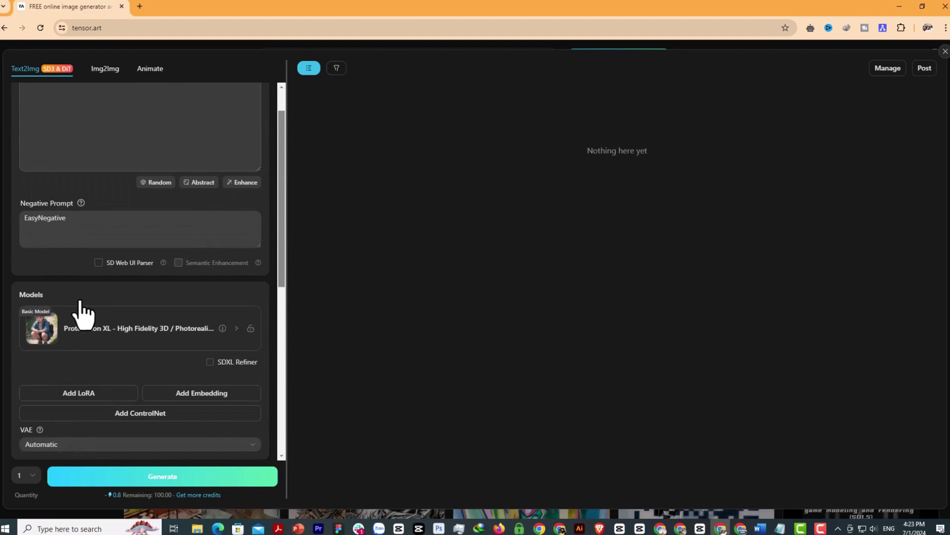
pyautogui.click(108, 393)
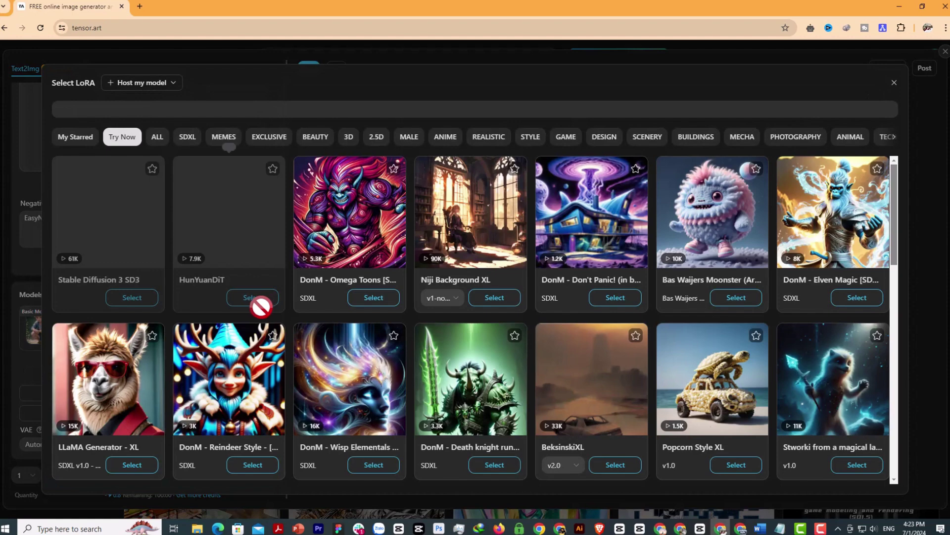
pyautogui.scroll(-5, 261, 307)
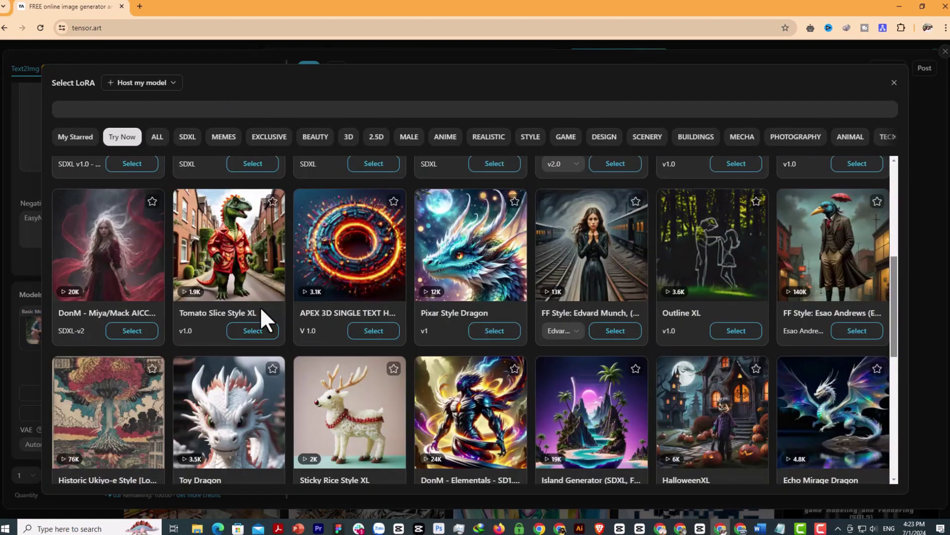
pyautogui.scroll(-5, 261, 308)
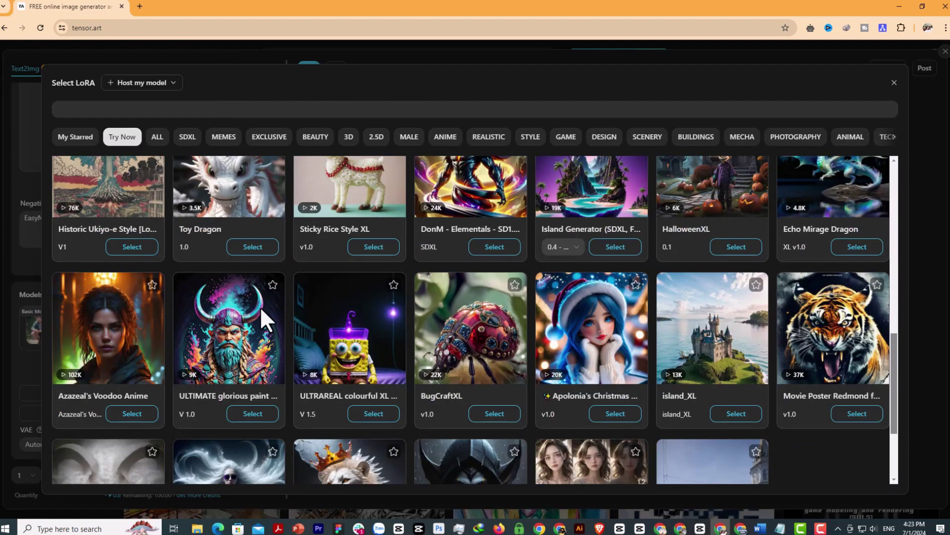
pyautogui.scroll(-3, 260, 306)
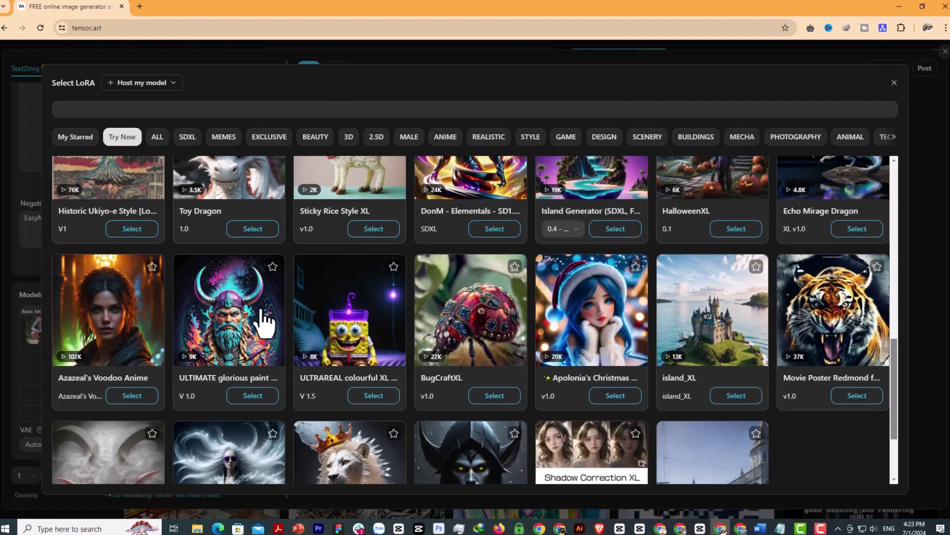
pyautogui.scroll(-1, 264, 322)
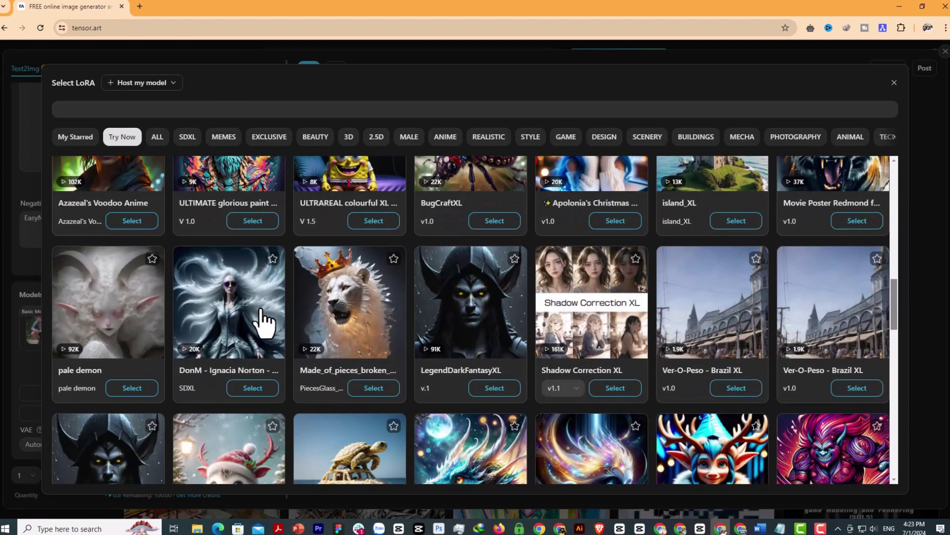
pyautogui.scroll(-5, 264, 322)
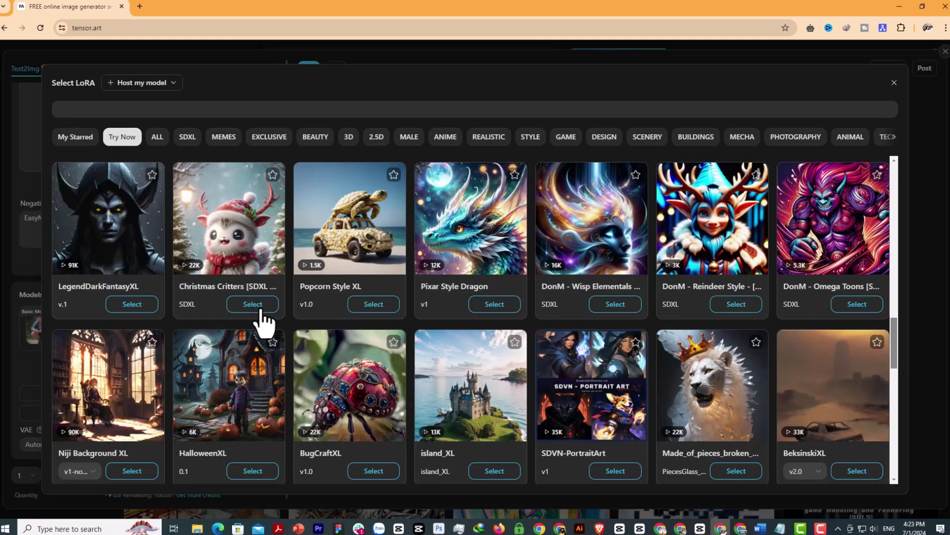
pyautogui.scroll(-5, 264, 322)
pyautogui.scroll(-6, 264, 322)
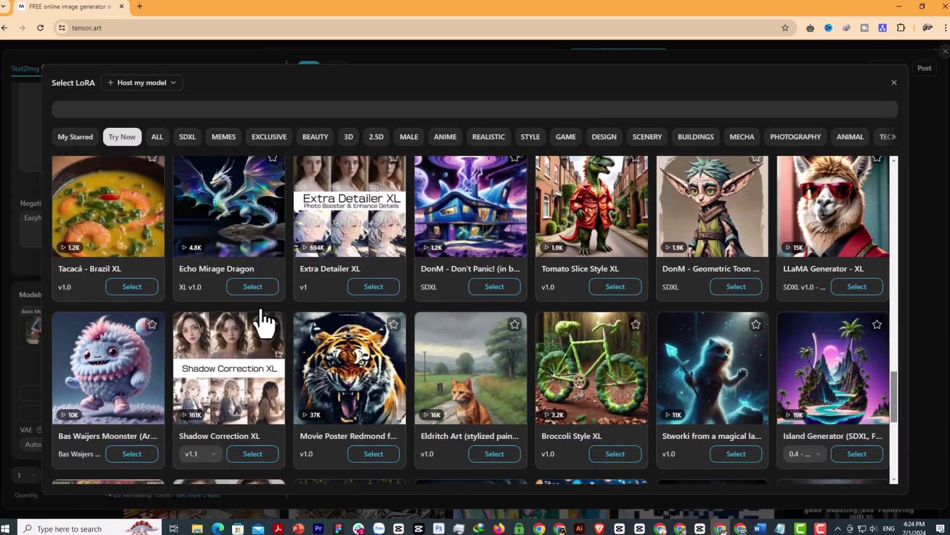
pyautogui.scroll(-3, 261, 308)
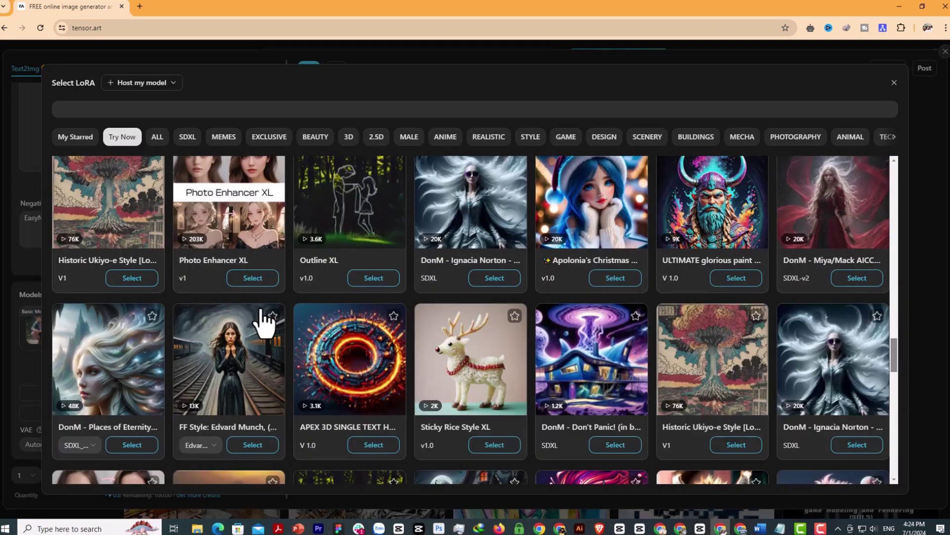
pyautogui.scroll(-10, 263, 322)
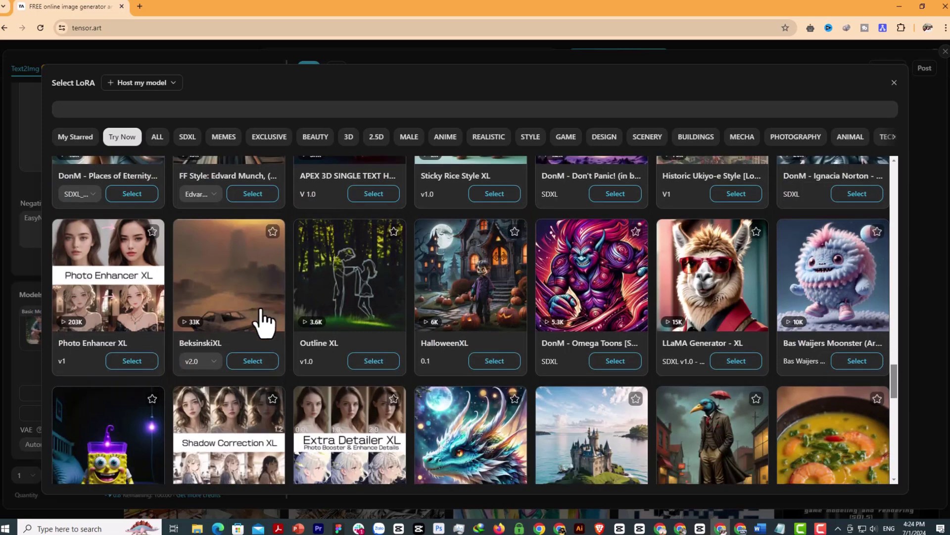
pyautogui.scroll(-7, 263, 322)
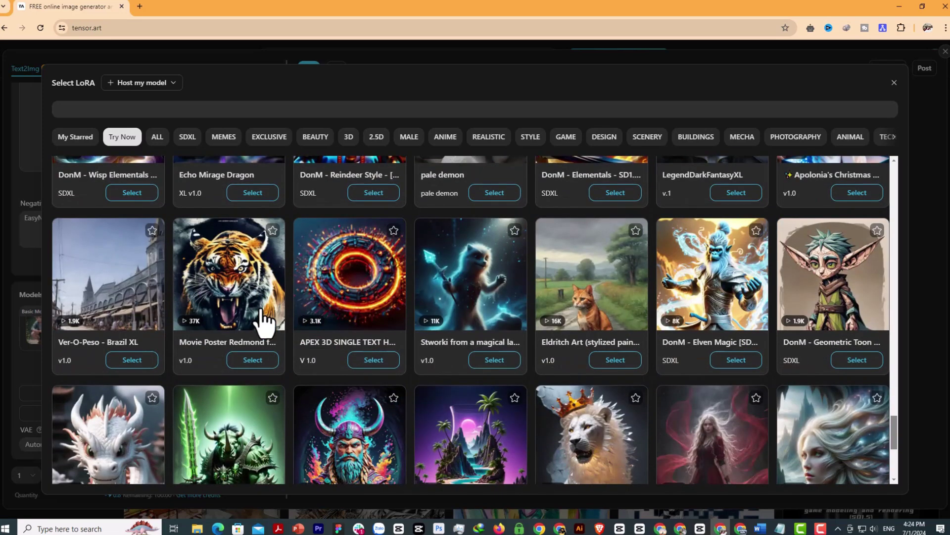
pyautogui.scroll(7, 264, 322)
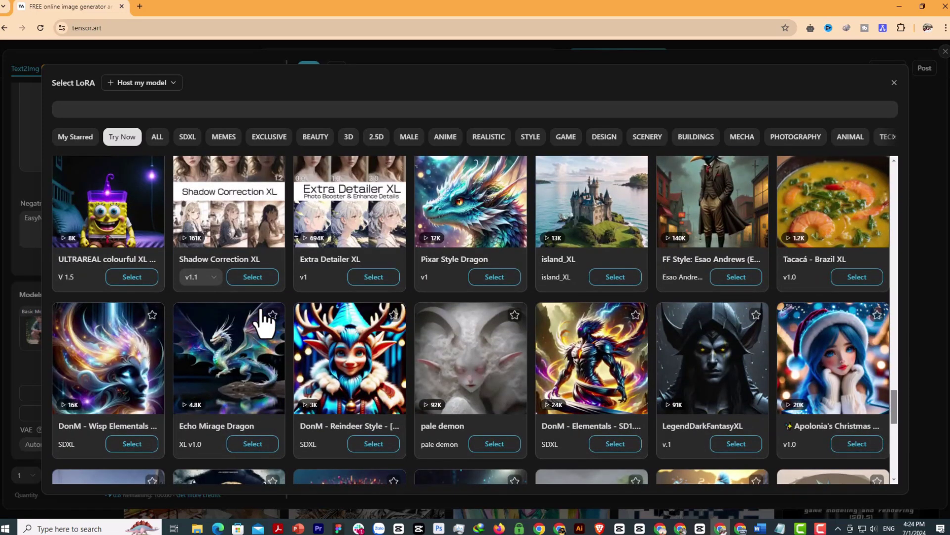
# Search the LoRA library for "3d" and clear the search term again.
pyautogui.click(266, 112)
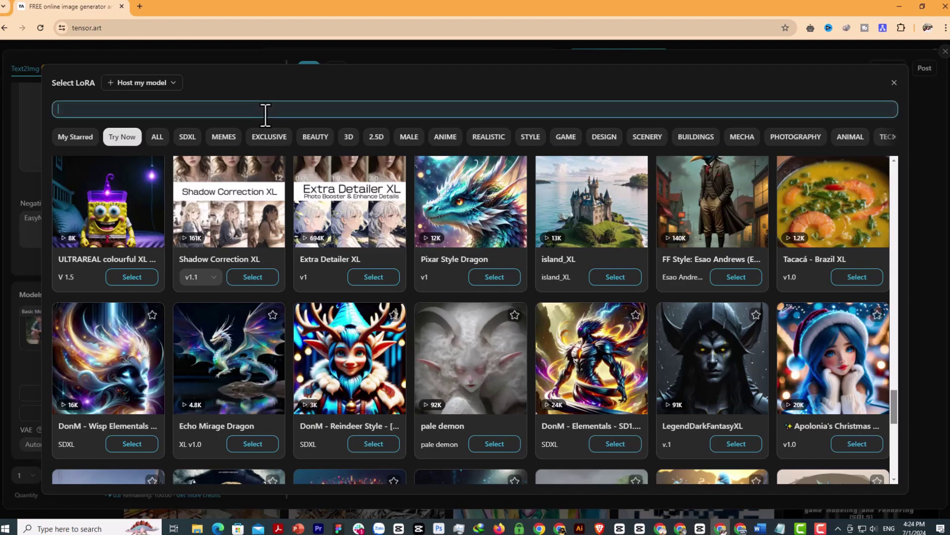
pyautogui.write('3d')
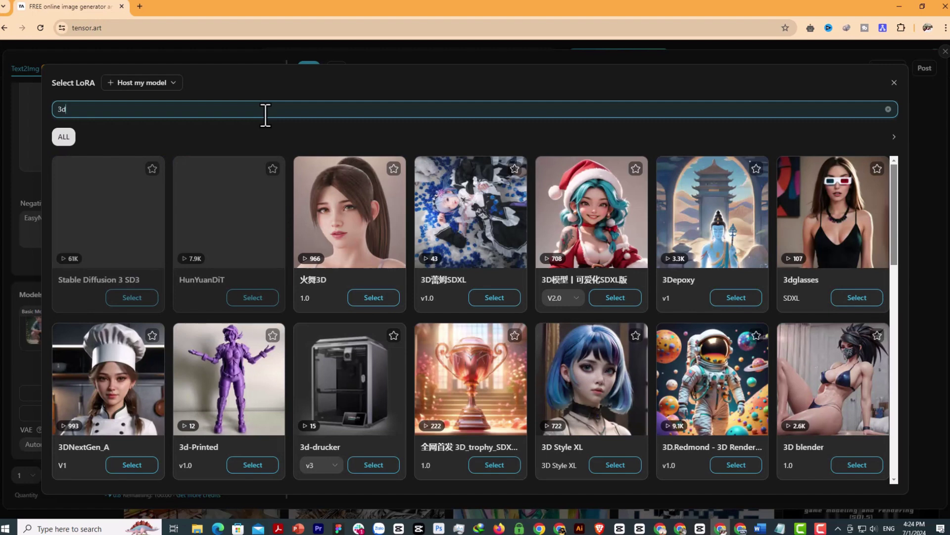
pyautogui.press('BackSpace')
pyautogui.press('BackSpace')
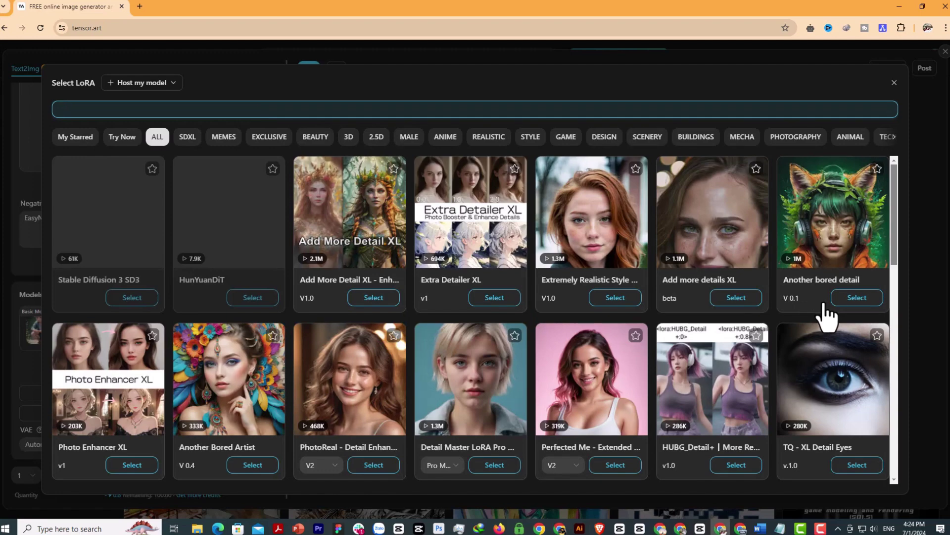
# Add the SKP Cute Cartoon XL LoRA, version V1.0, from the list of all LoRAs and enlarge its preview image.
pyautogui.scroll(-7, 824, 307)
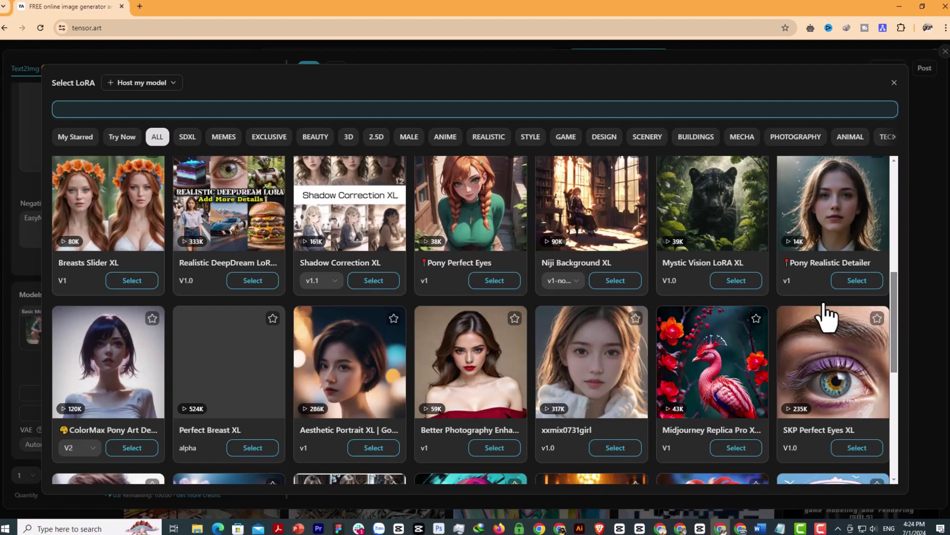
pyautogui.scroll(-6, 824, 305)
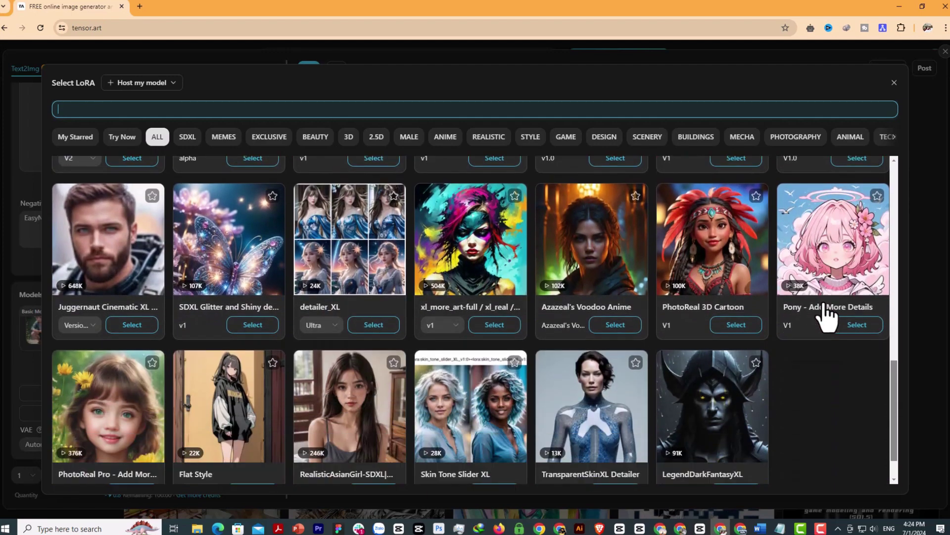
pyautogui.scroll(-4, 824, 305)
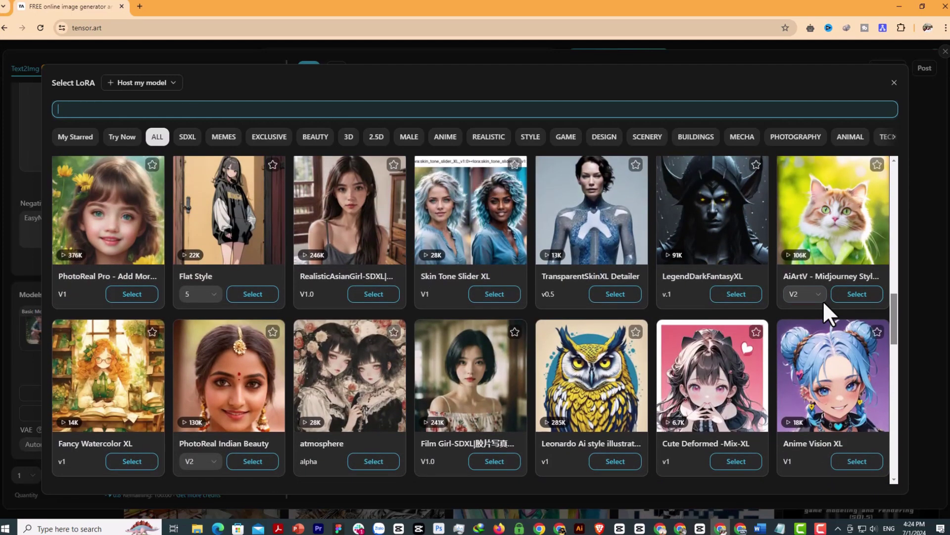
pyautogui.scroll(-7, 824, 304)
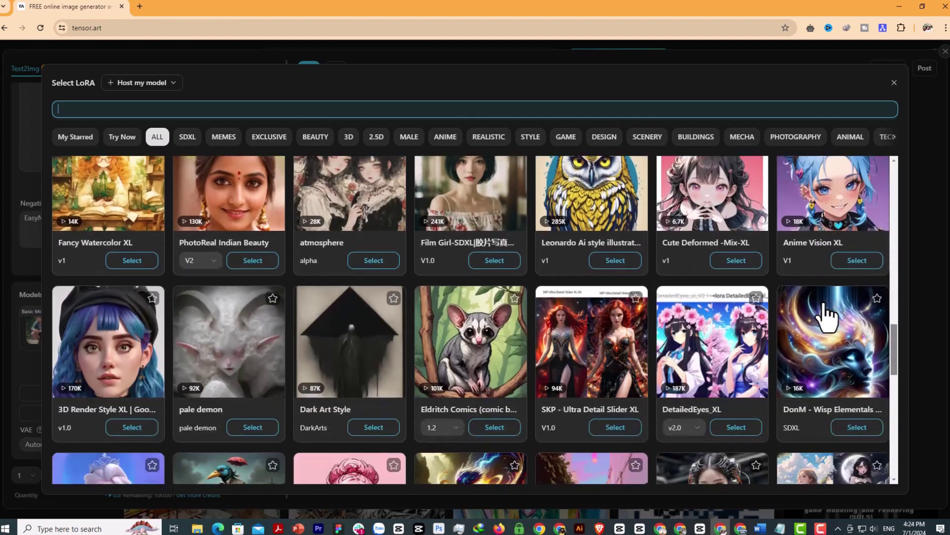
pyautogui.scroll(-1, 823, 304)
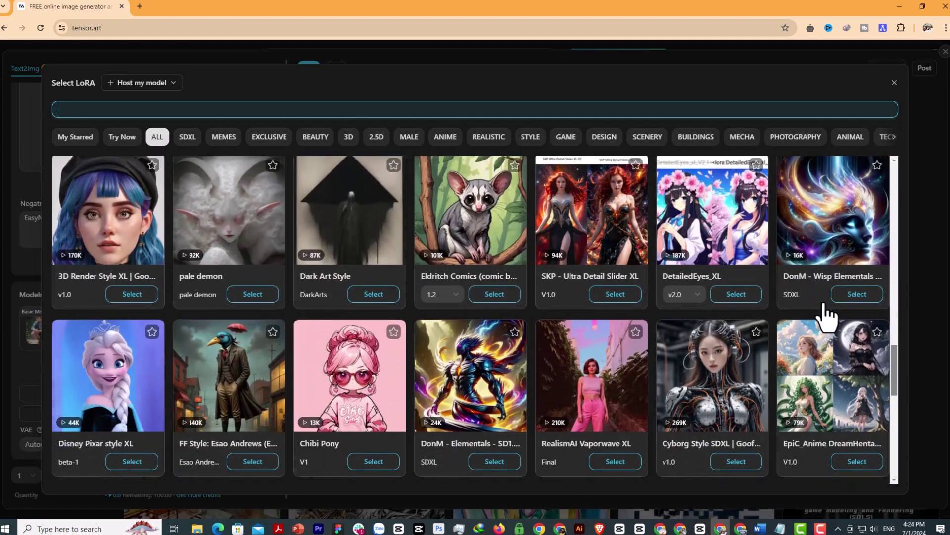
pyautogui.scroll(-3, 825, 312)
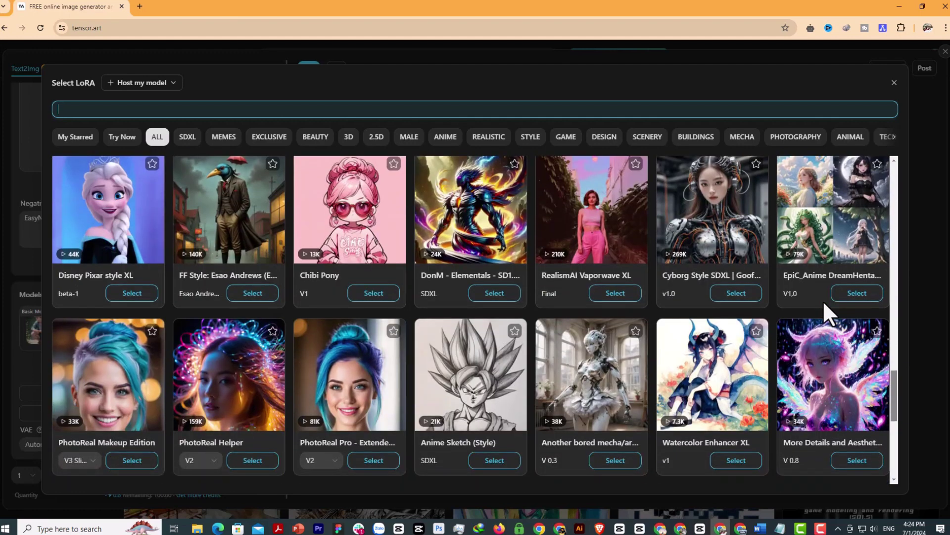
pyautogui.scroll(-5, 824, 303)
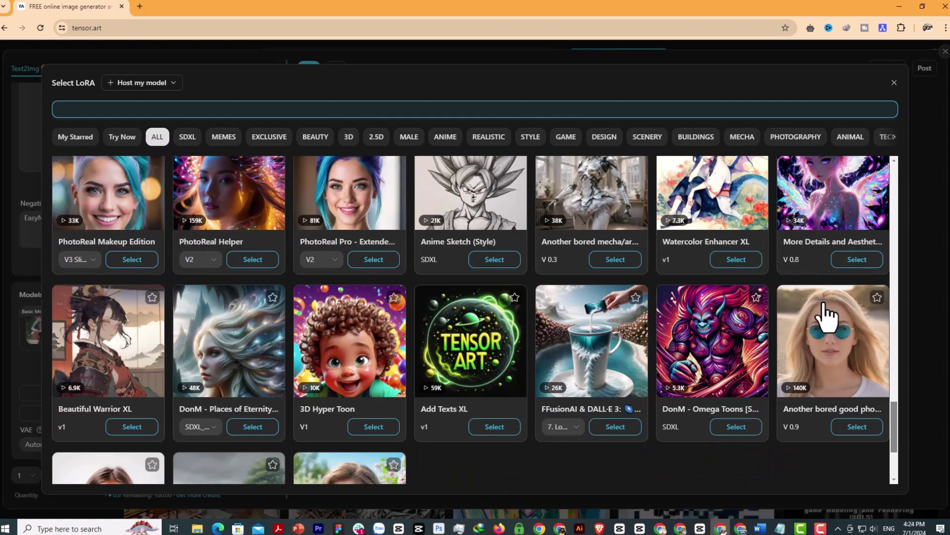
pyautogui.scroll(-2, 825, 314)
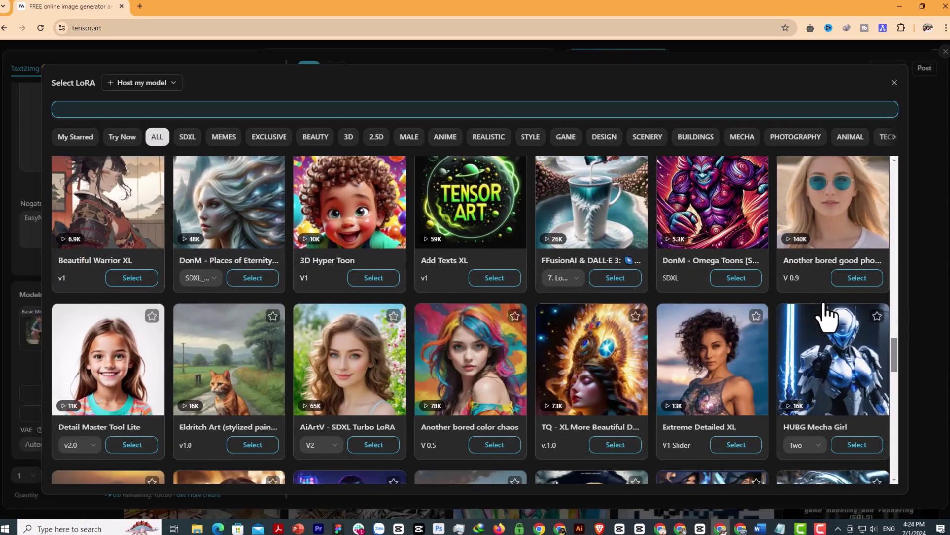
pyautogui.scroll(-4, 745, 317)
pyautogui.scroll(-3, 742, 320)
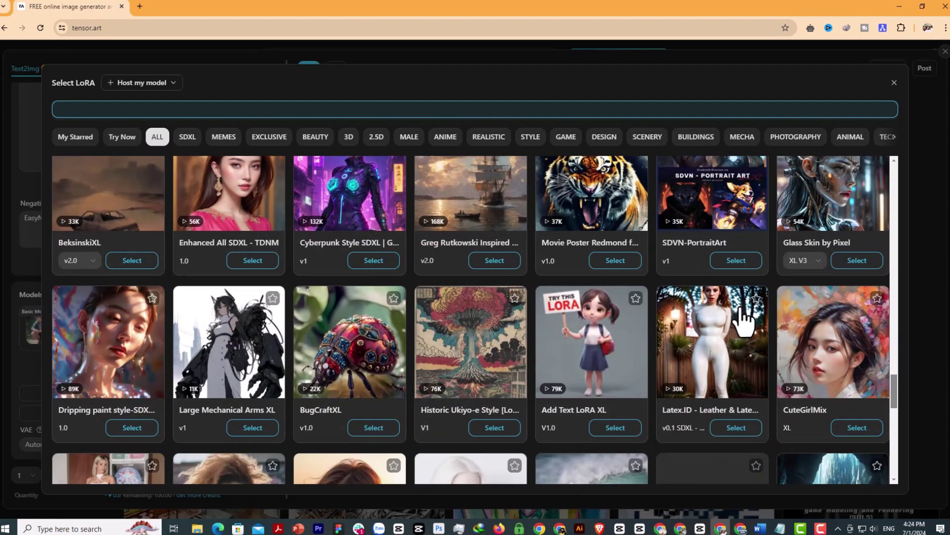
pyautogui.scroll(-2, 743, 320)
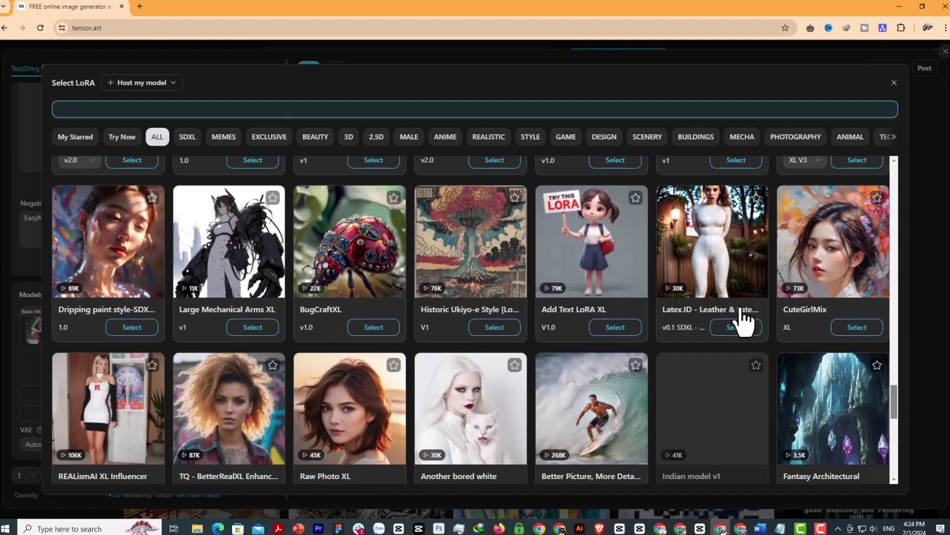
pyautogui.scroll(-4, 741, 312)
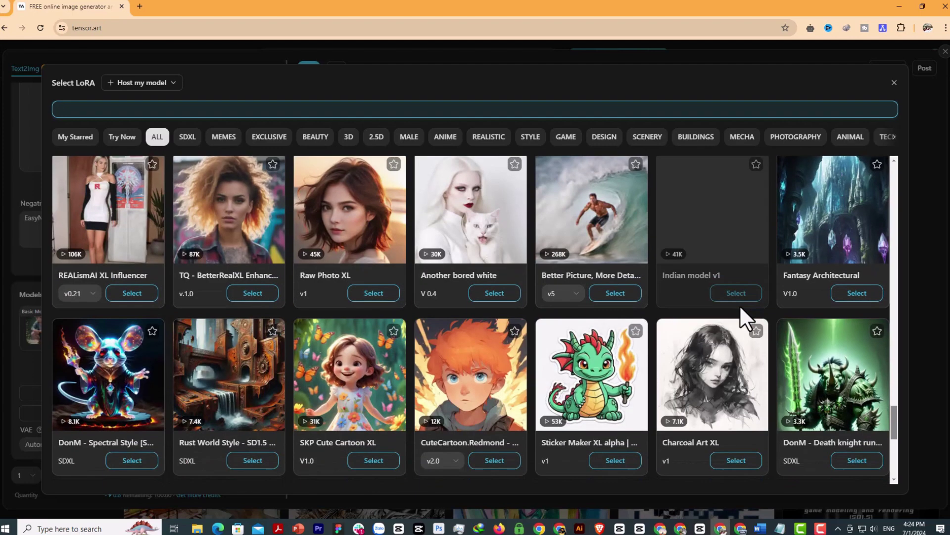
pyautogui.click(373, 460)
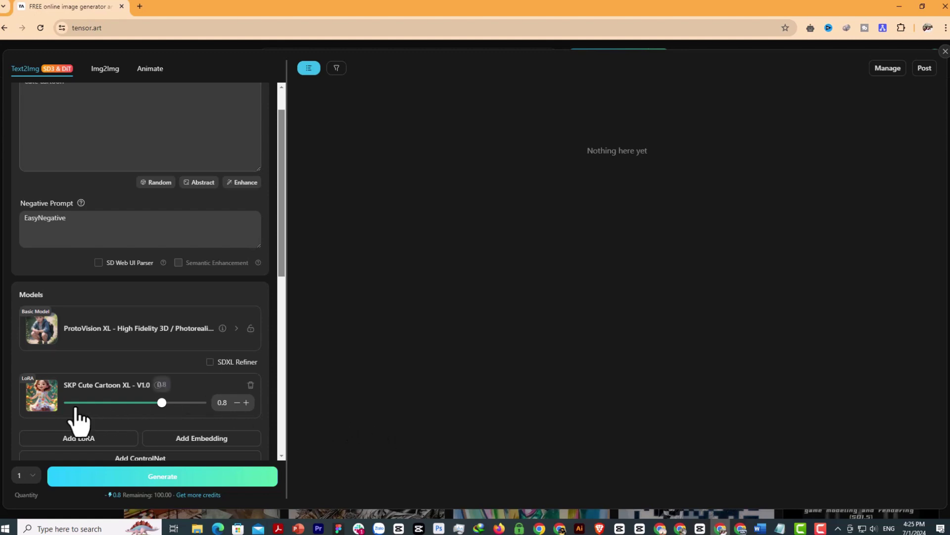
pyautogui.click(46, 402)
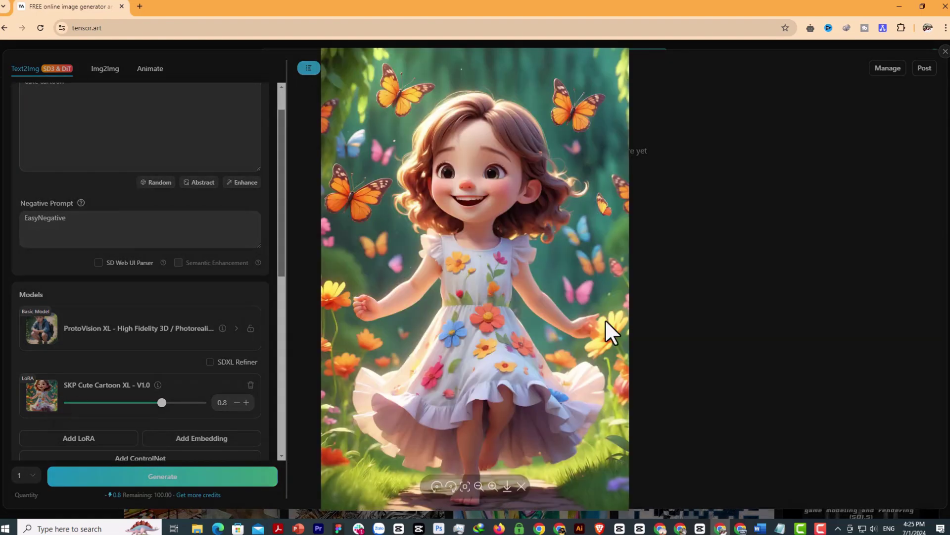
# Close the LoRA preview, generate an image from the prompt about the excited skating boy in a red jacket, and view it enlarged.
pyautogui.click(767, 274)
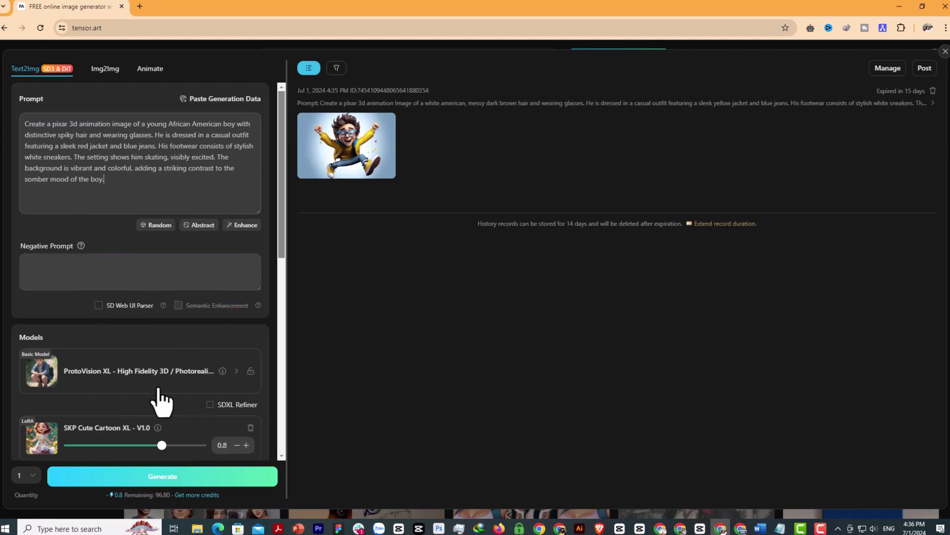
pyautogui.scroll(-5, 158, 394)
pyautogui.scroll(4, 164, 397)
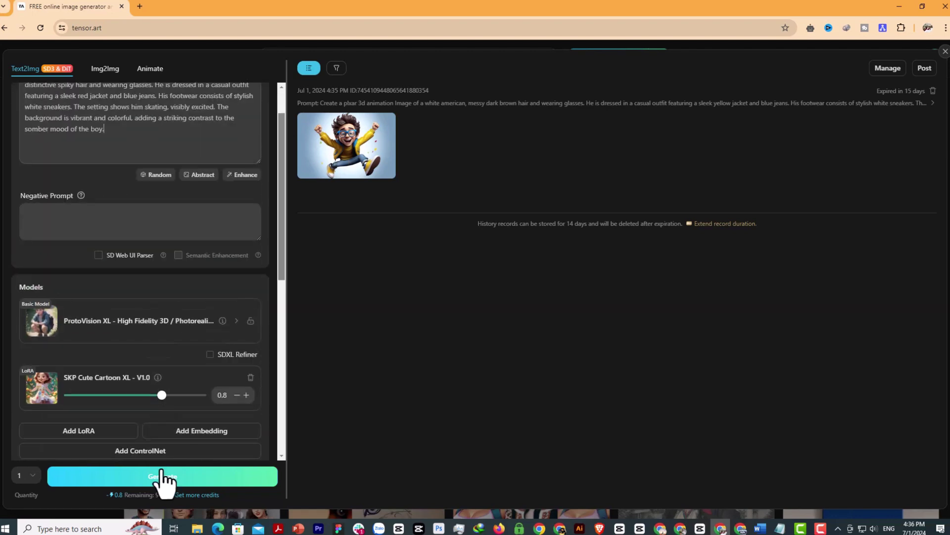
pyautogui.click(148, 479)
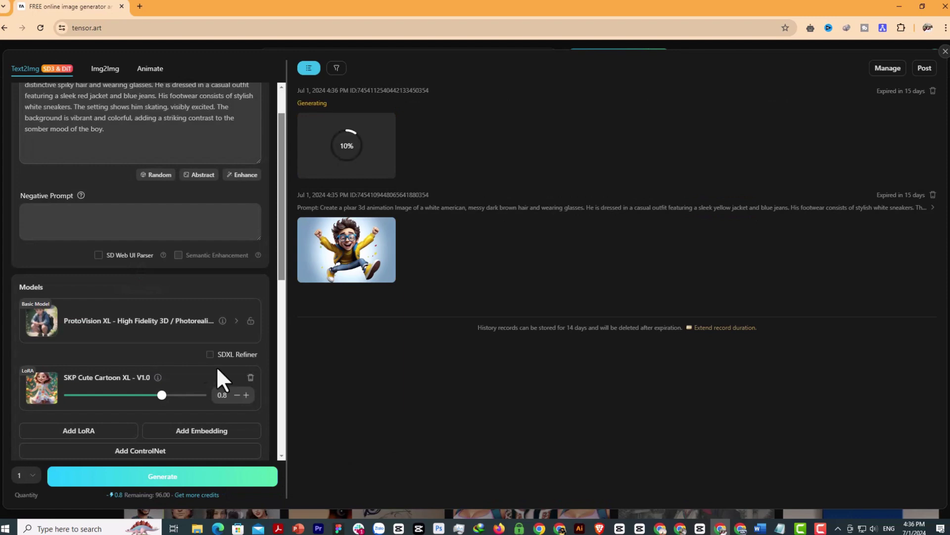
pyautogui.scroll(1, 204, 371)
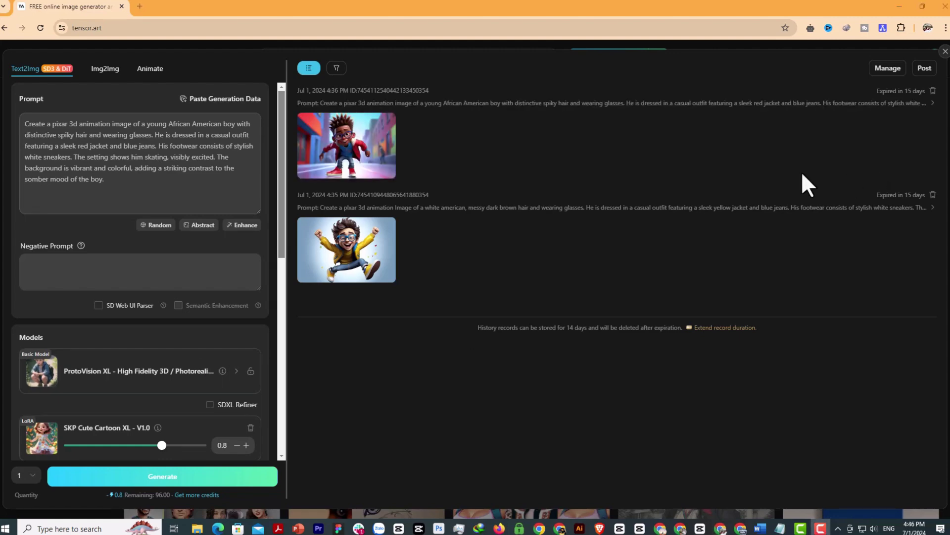
pyautogui.click(355, 158)
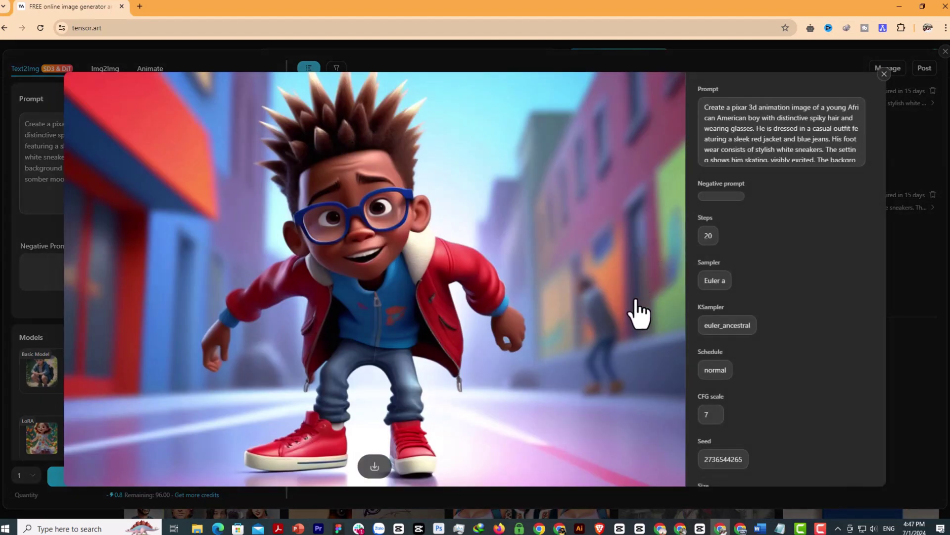
pyautogui.click(884, 74)
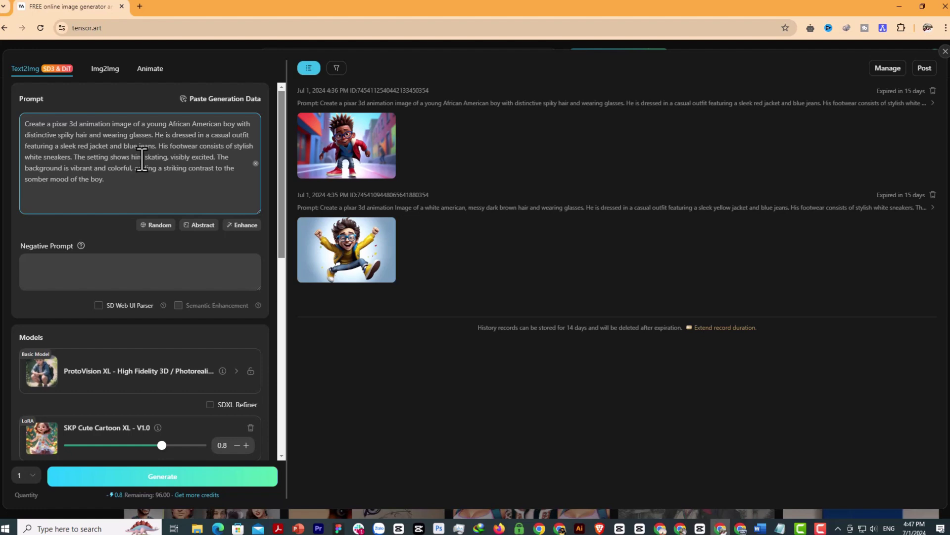
# Replace "skating" in the prompt with "skateboarding on the street", with a space before it and a lowercase s.
pyautogui.doubleClick(161, 157)
pyautogui.write('Skateboarding on the street')
pyautogui.click(144, 158)
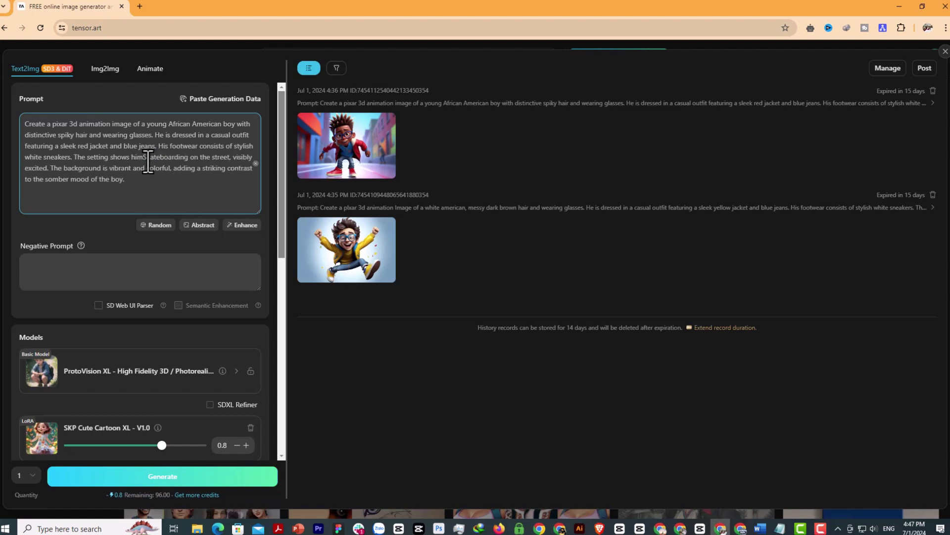
pyautogui.press('Delete')
pyautogui.write('s')
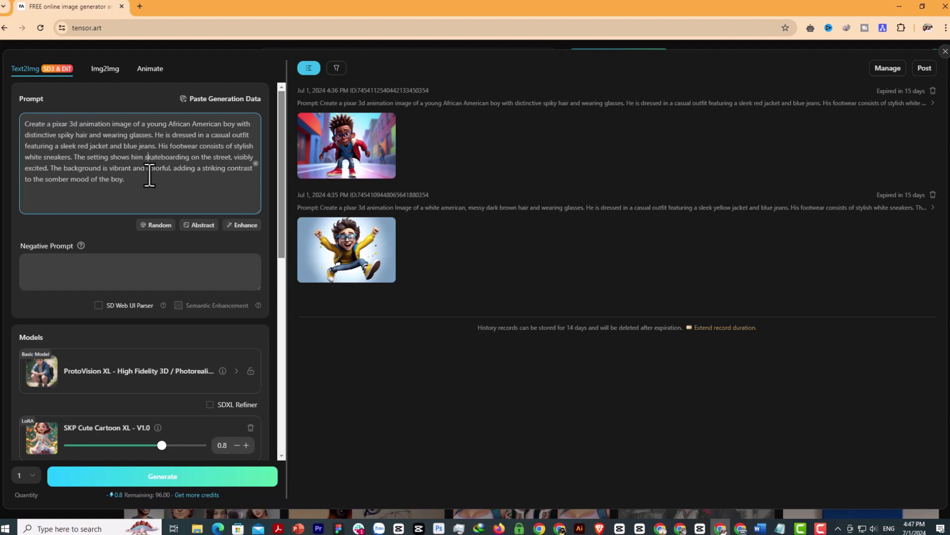
# Generate images from the skateboarding prompt and view the newest result enlarged.
pyautogui.click(178, 479)
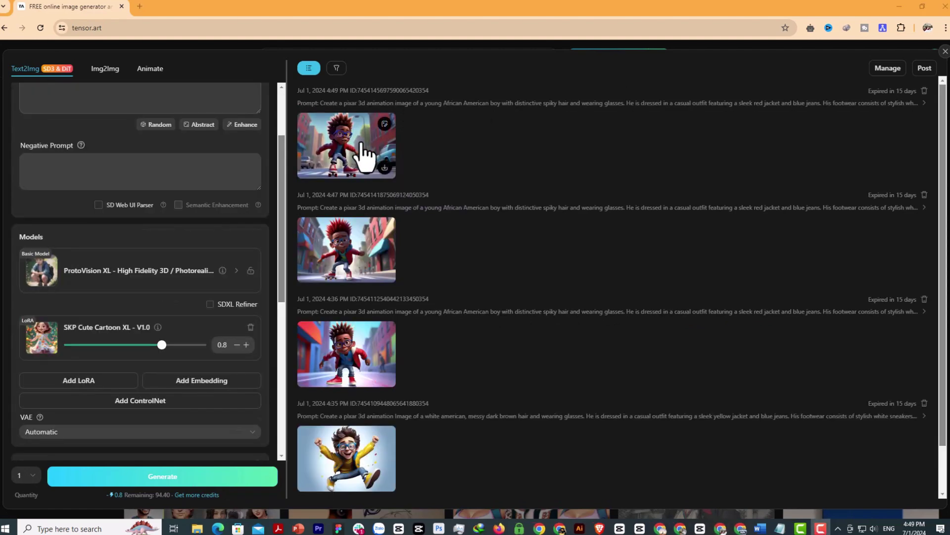
pyautogui.click(363, 155)
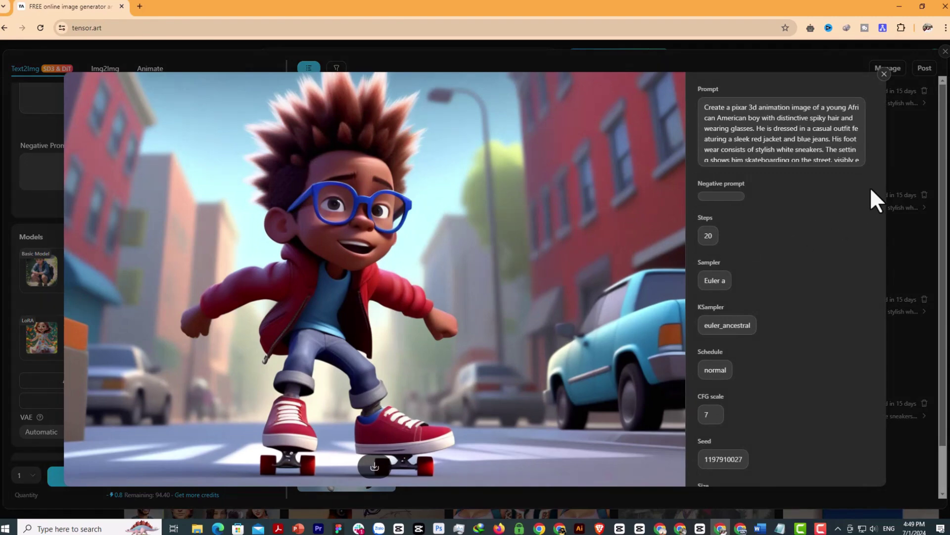
pyautogui.click(886, 80)
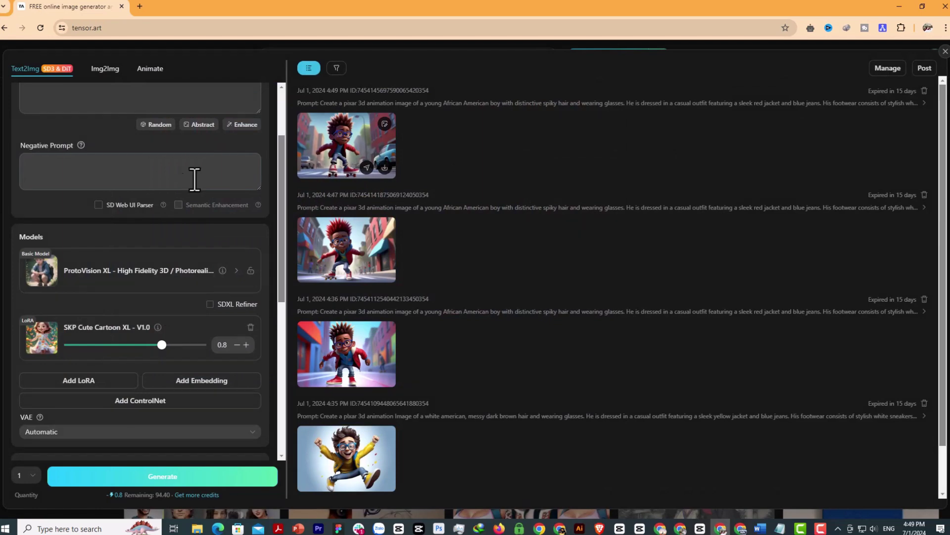
# Generate two more variations from the same skateboarding prompt and view each result enlarged.
pyautogui.click(130, 478)
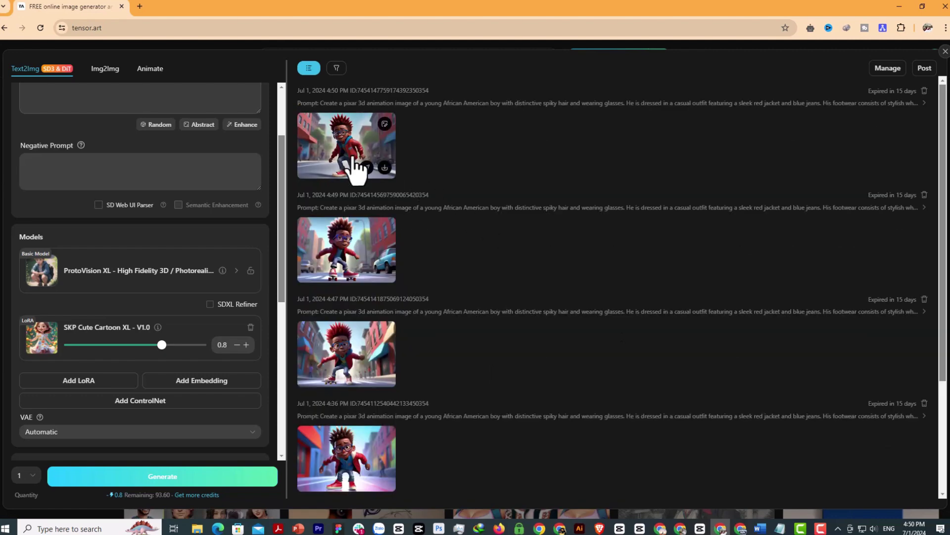
pyautogui.click(343, 171)
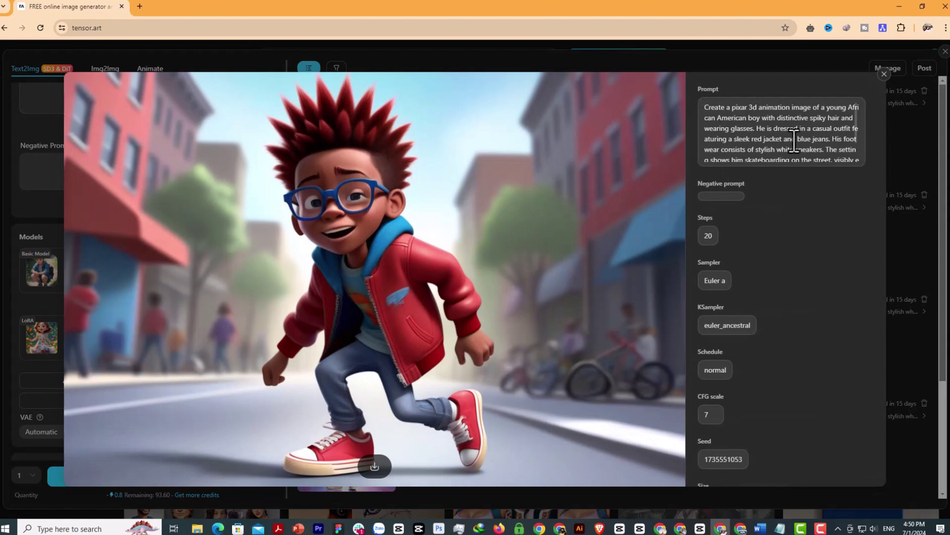
pyautogui.click(885, 74)
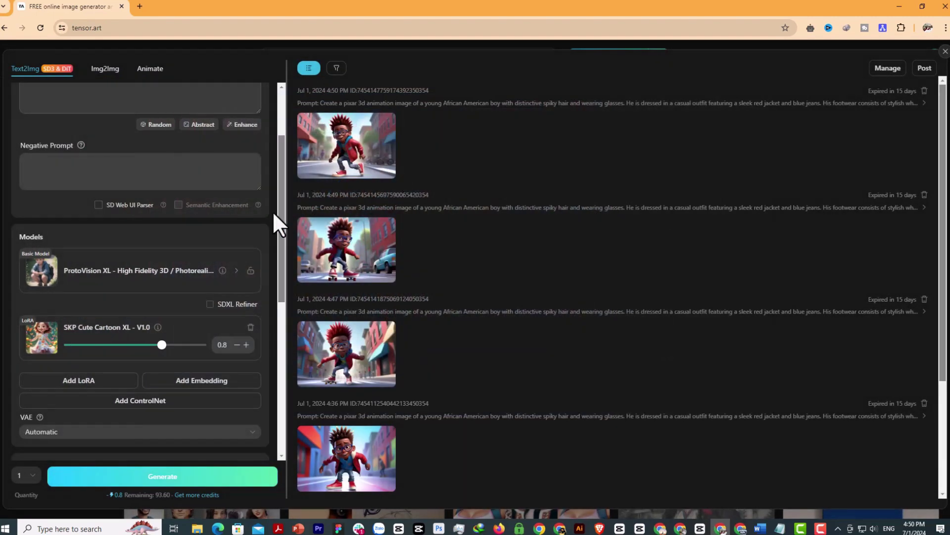
pyautogui.scroll(2, 220, 326)
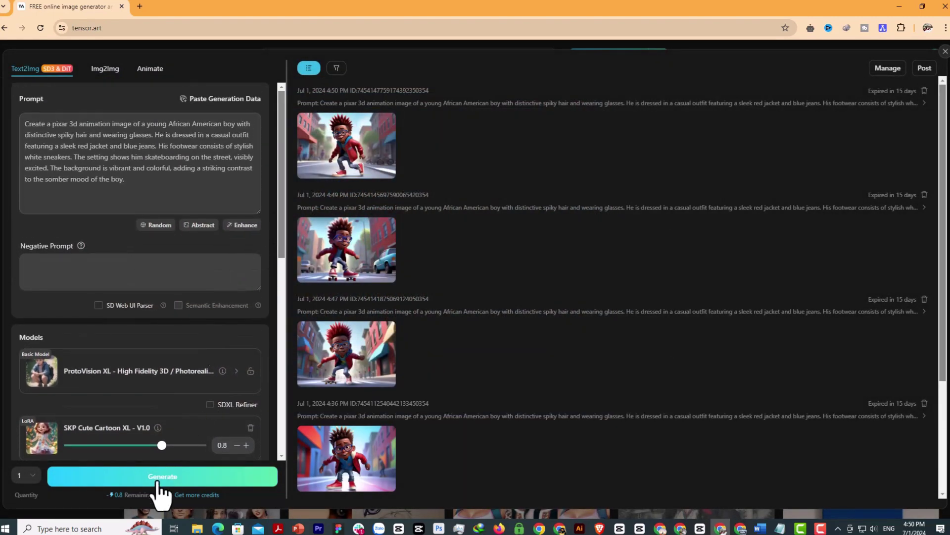
pyautogui.click(158, 481)
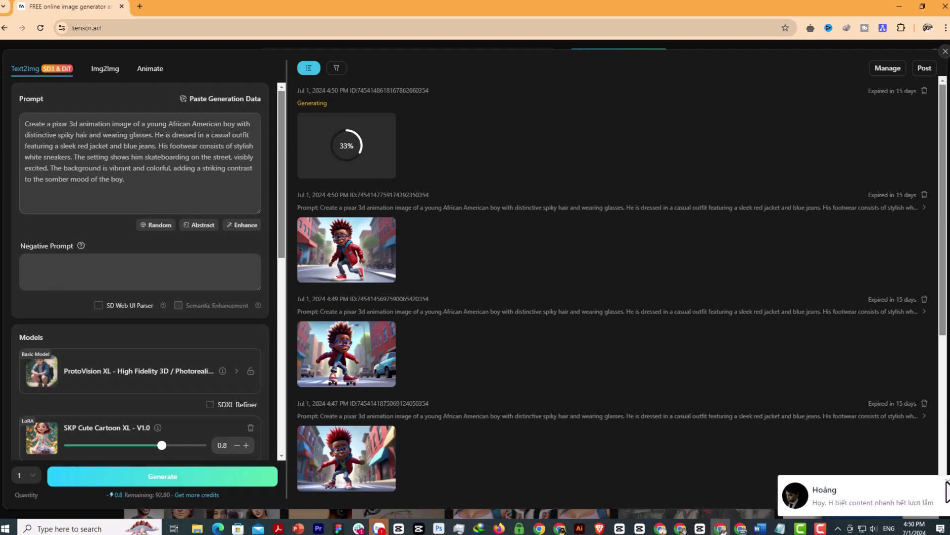
pyautogui.click(947, 481)
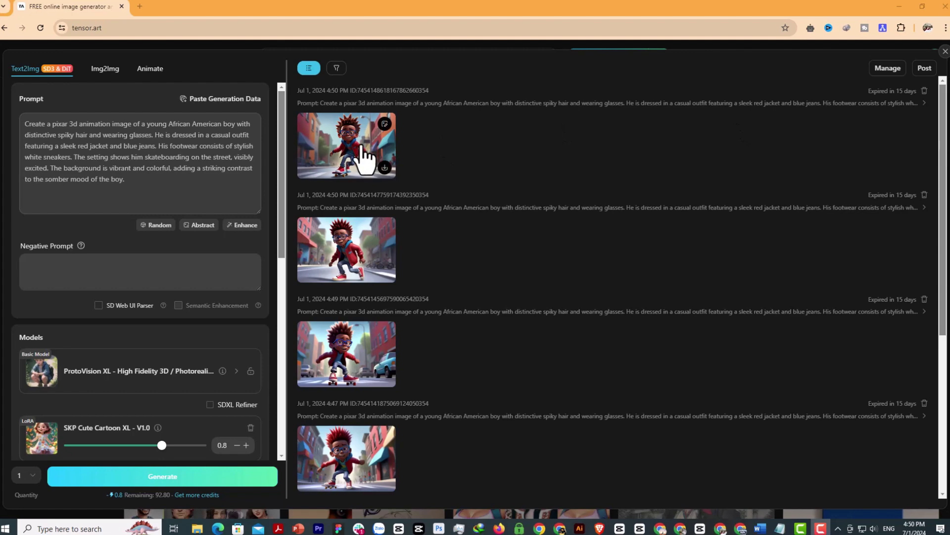
pyautogui.click(365, 157)
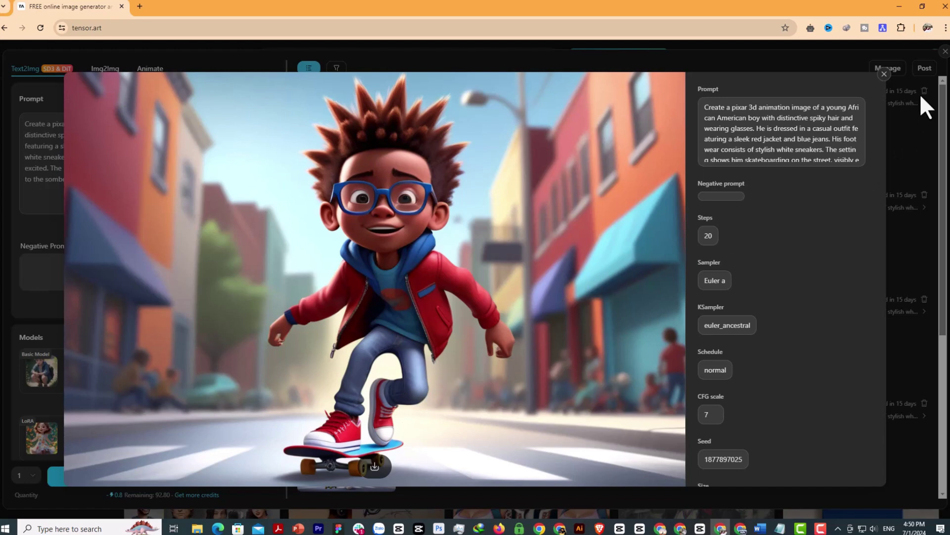
pyautogui.click(885, 74)
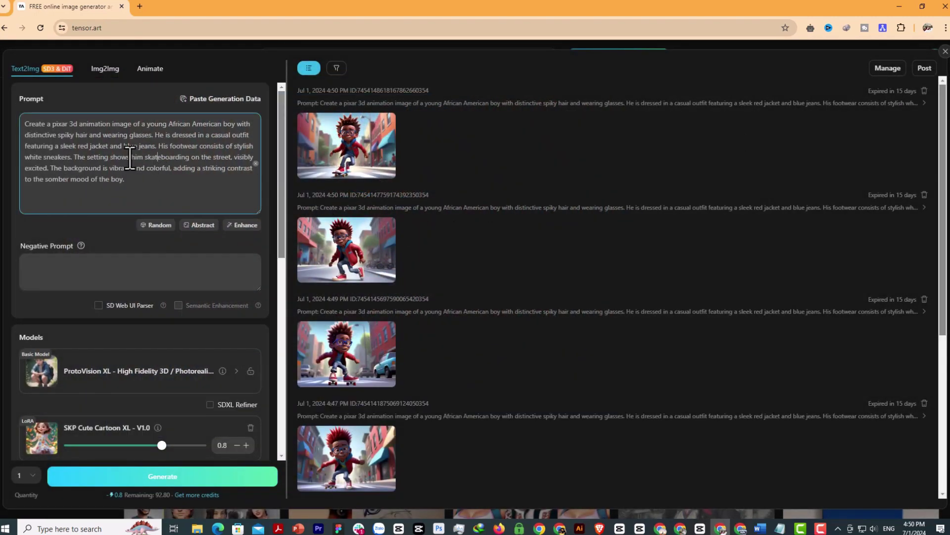
# Change the prompt so the boy is "jumping" instead of skateboarding and is described as "visibly excited and happy".
pyautogui.moveTo(145, 157); pyautogui.dragTo(232, 160)
pyautogui.doubleClick(42, 168)
pyautogui.click(780, 527)
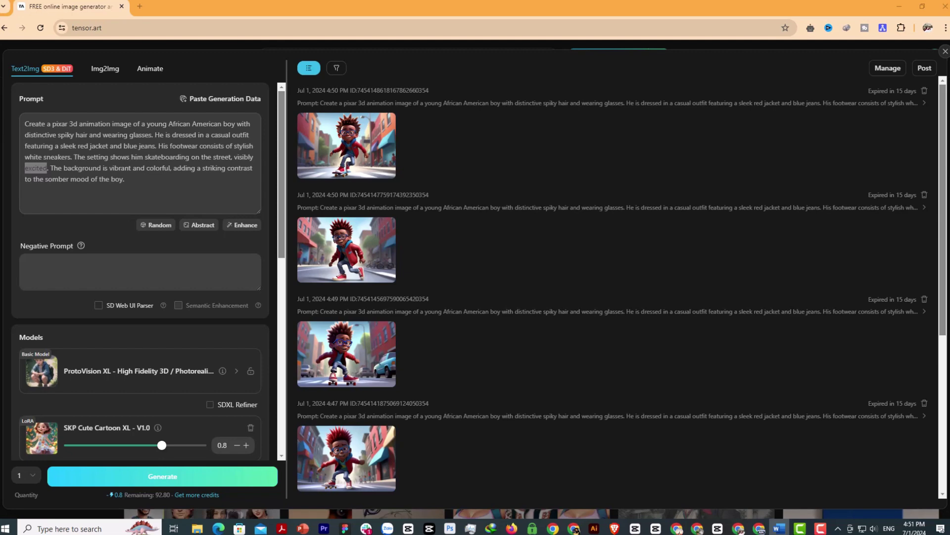
pyautogui.click(181, 158)
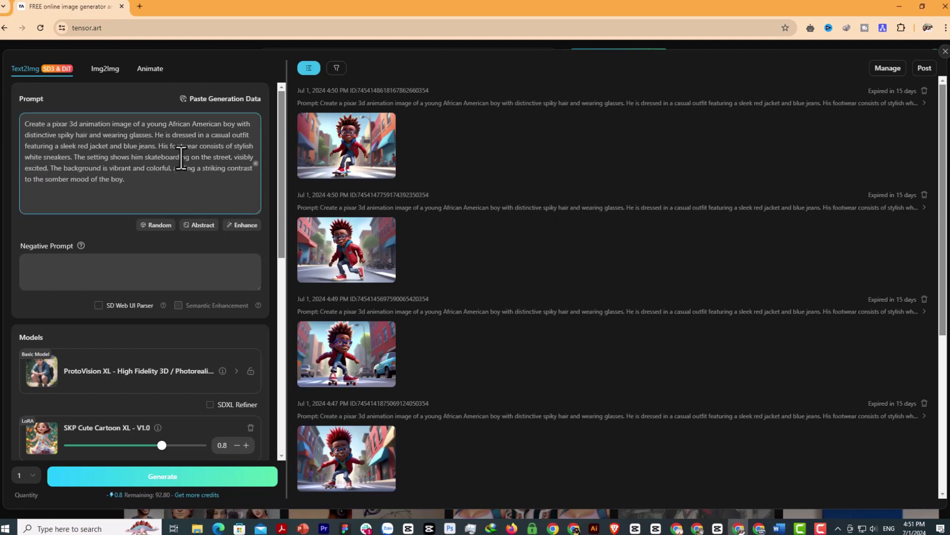
pyautogui.moveTo(145, 158); pyautogui.dragTo(188, 158)
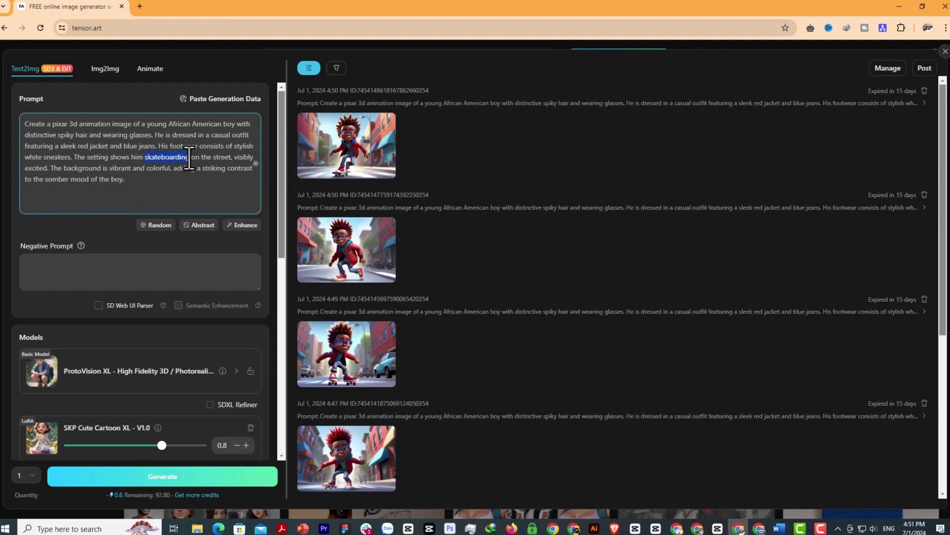
pyautogui.write('jumping')
pyautogui.click(846, 340)
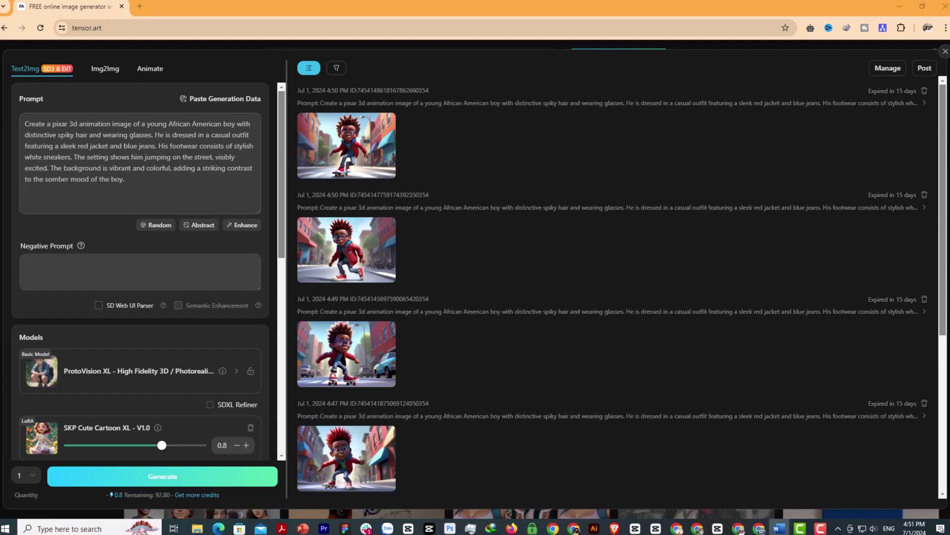
pyautogui.click(173, 167)
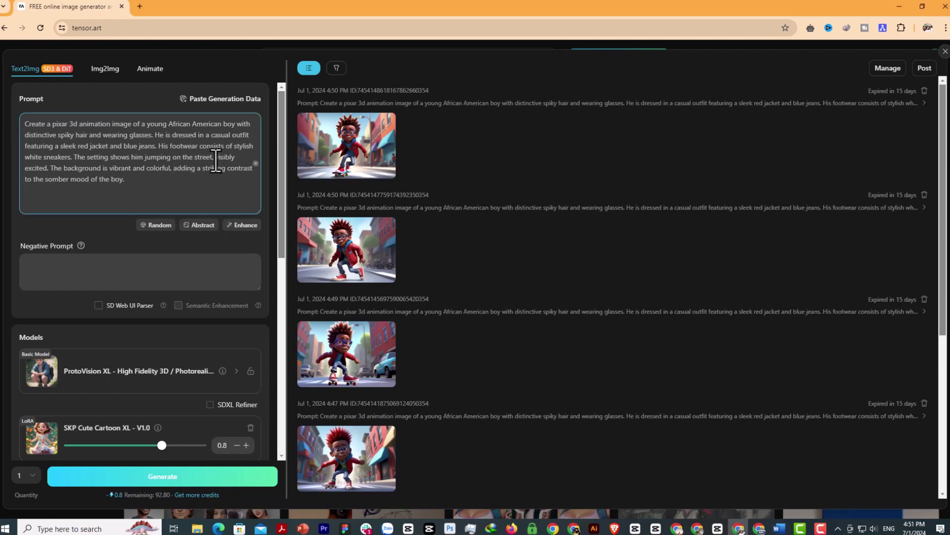
pyautogui.moveTo(216, 161); pyautogui.dragTo(47, 169)
pyautogui.write('visibly excited and happy')
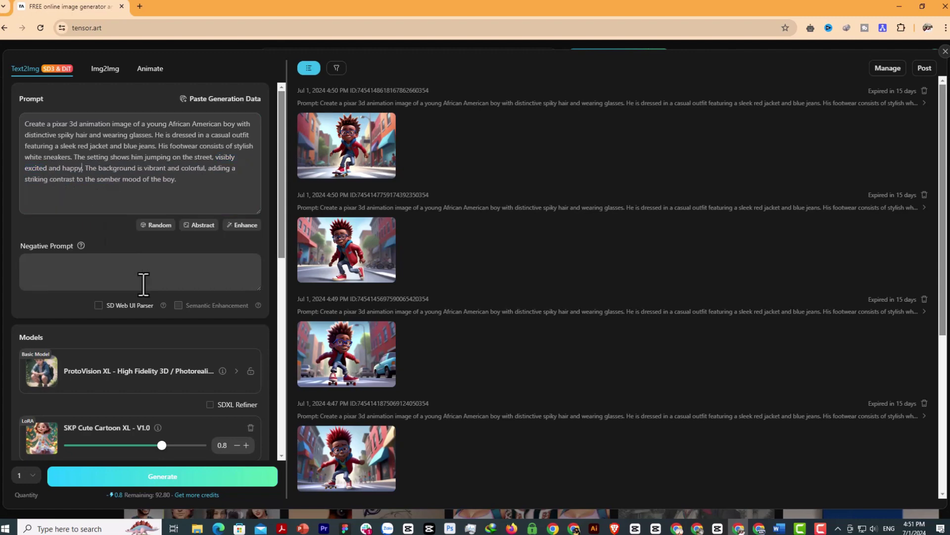
# Generate two images from the jumping prompt and view each result enlarged.
pyautogui.click(168, 478)
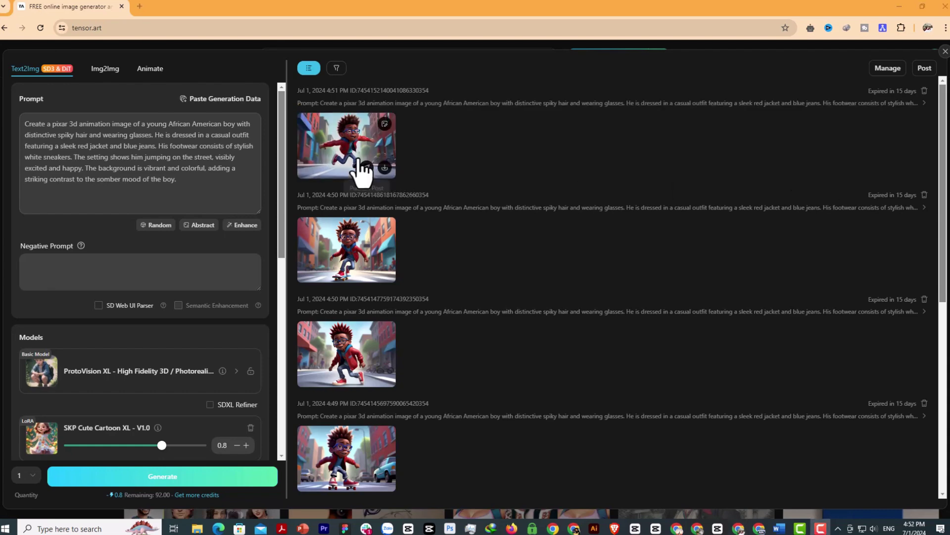
pyautogui.click(358, 161)
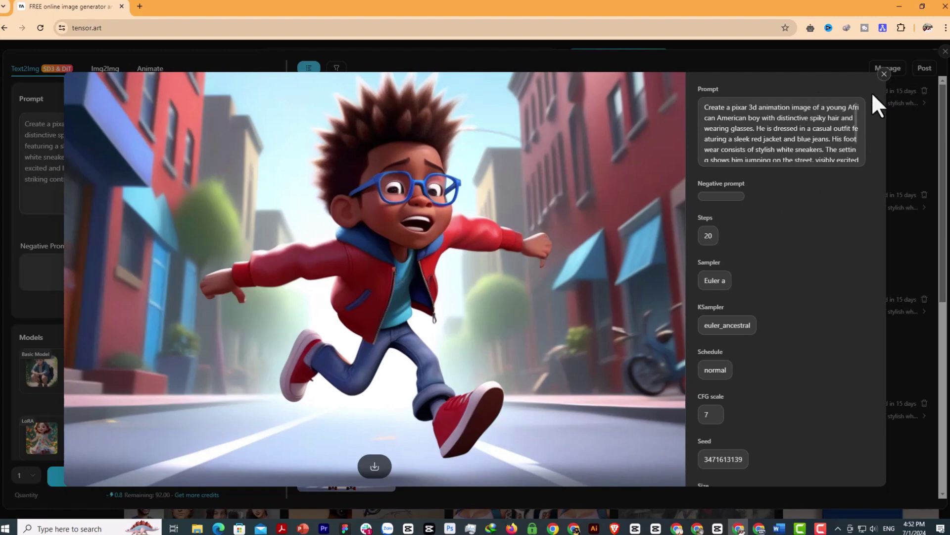
pyautogui.click(884, 75)
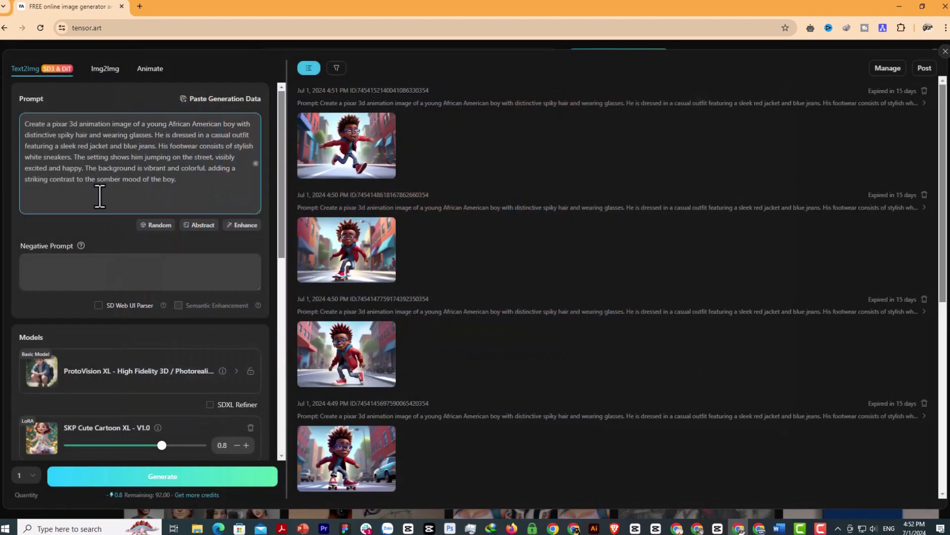
pyautogui.click(143, 481)
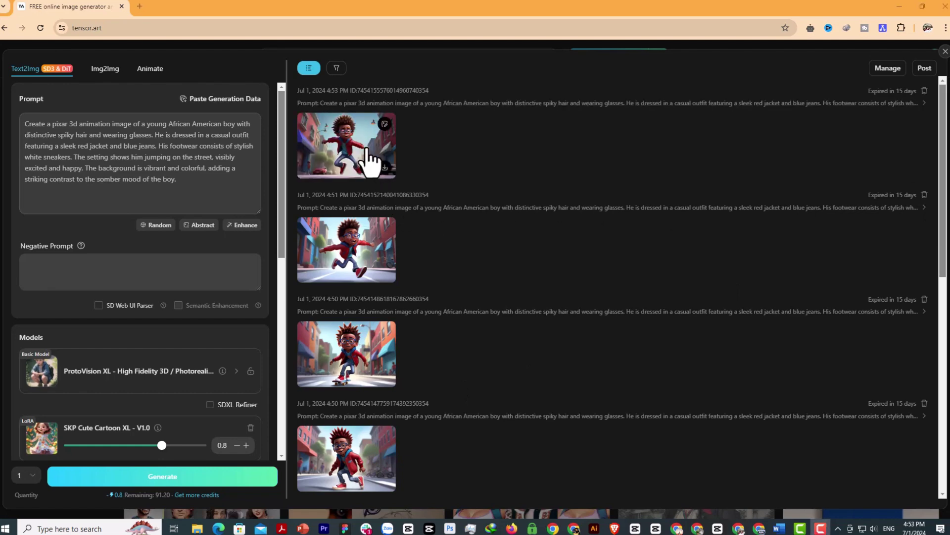
pyautogui.click(370, 162)
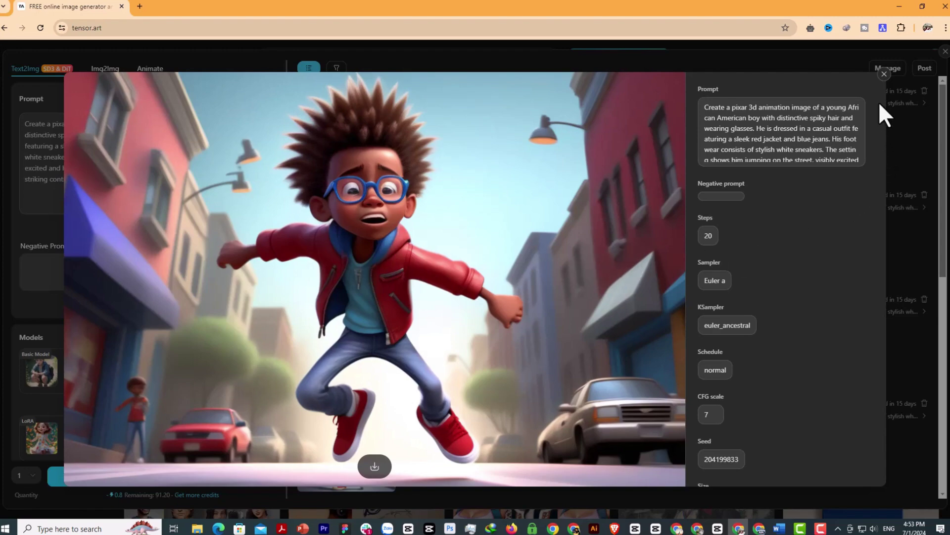
pyautogui.click(884, 75)
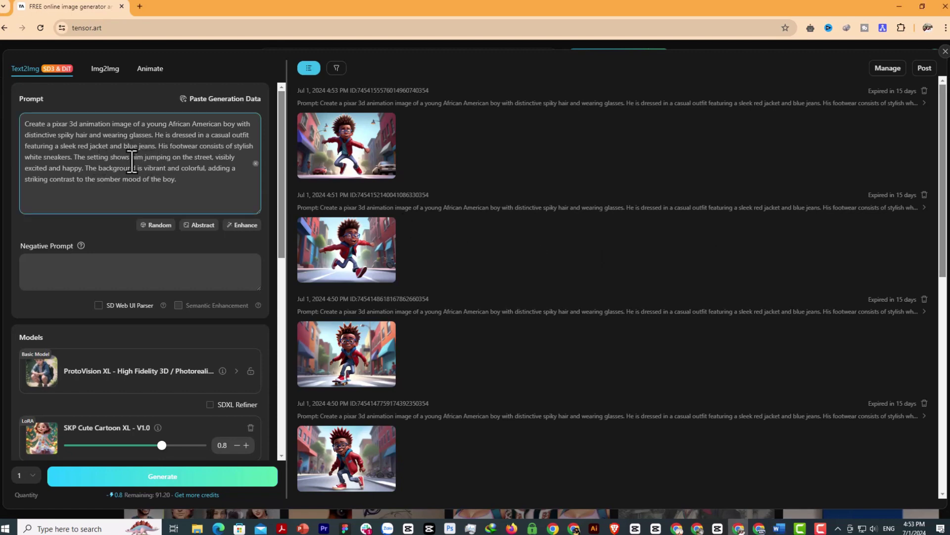
# Replace "jumping" in the prompt with "playing electronic guitar" and "excited and happy" with "laugh out loud".
pyautogui.moveTo(144, 158); pyautogui.dragTo(171, 164)
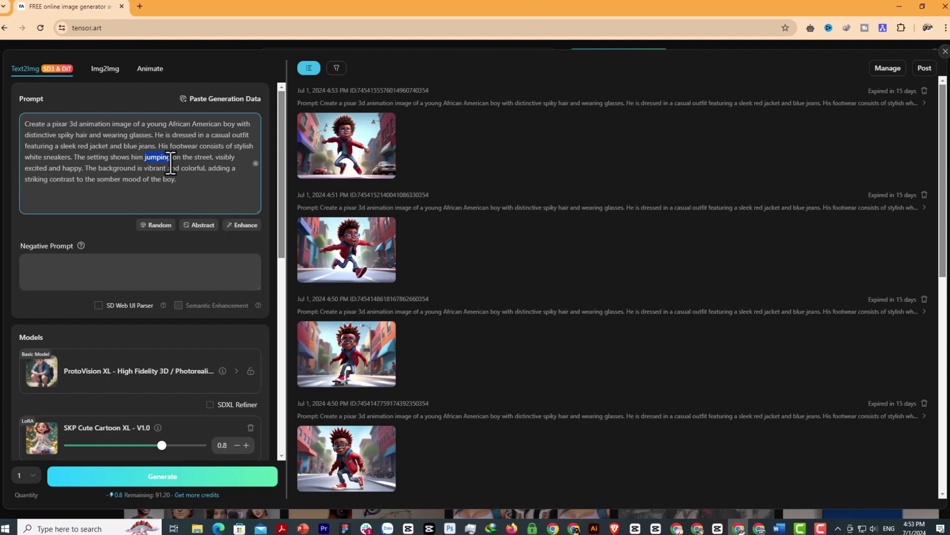
pyautogui.write('playing electronic guitar')
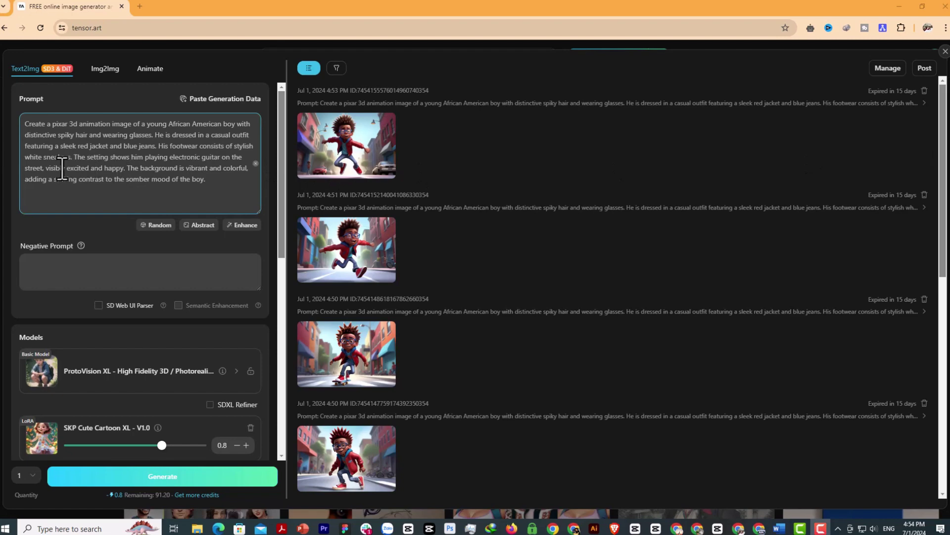
pyautogui.moveTo(67, 169); pyautogui.dragTo(121, 170)
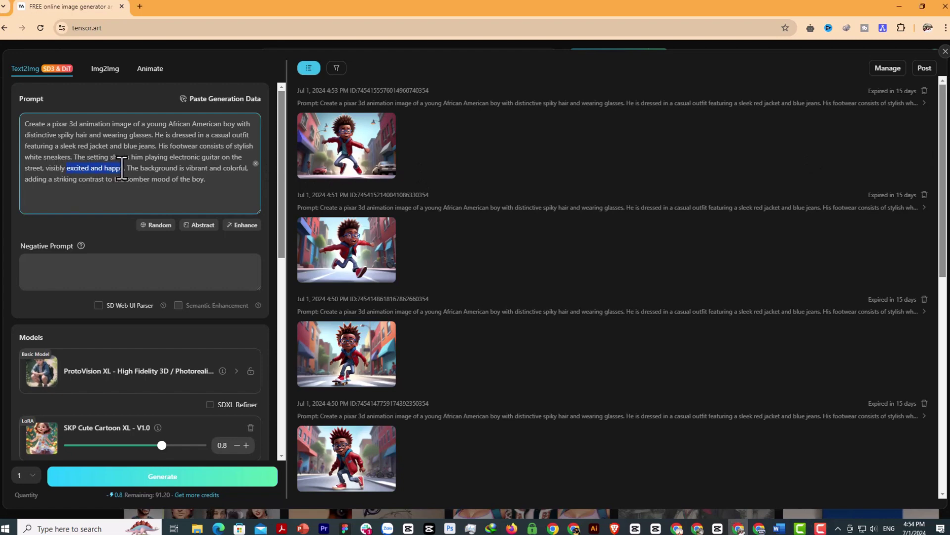
pyautogui.write('laugh out loud')
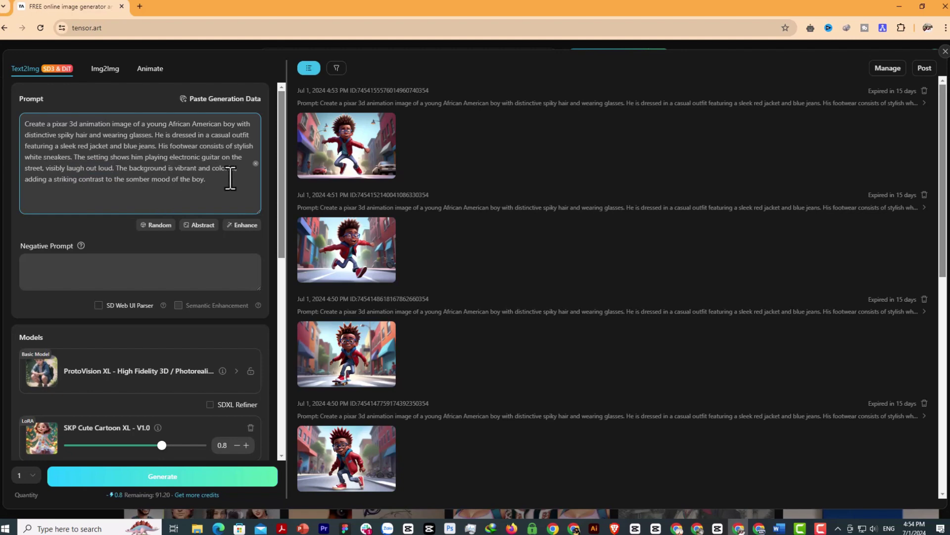
# Generate an image of the boy playing guitar from the edited prompt and view the finished result enlarged.
pyautogui.click(485, 372)
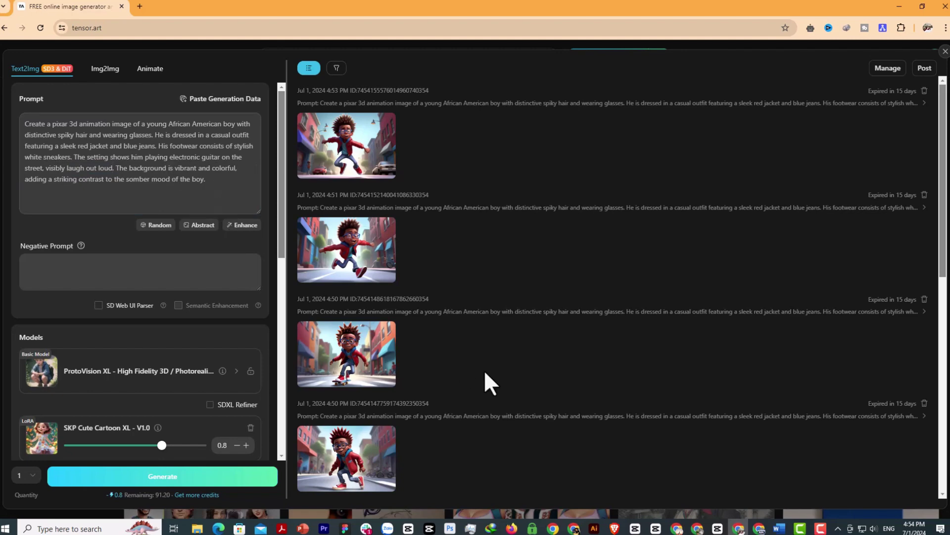
pyautogui.click(207, 479)
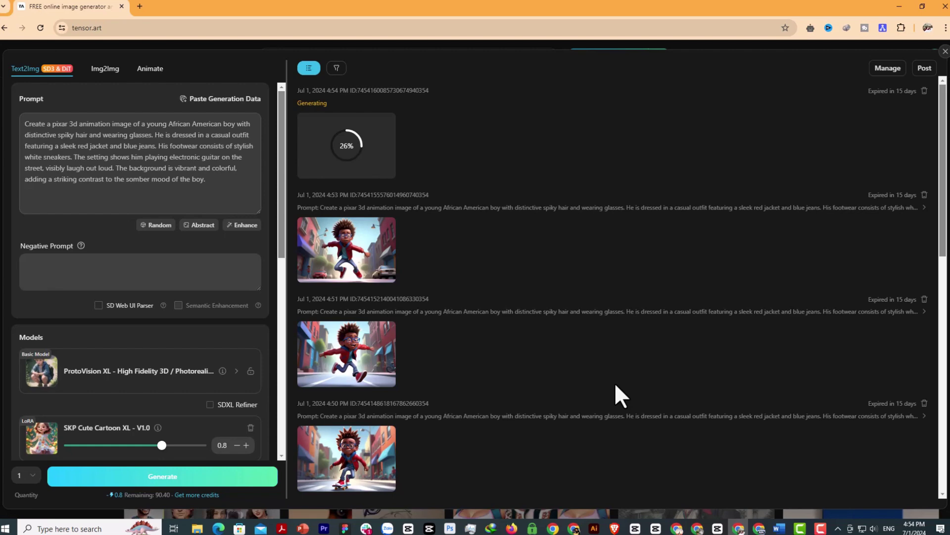
pyautogui.scroll(-2, 615, 385)
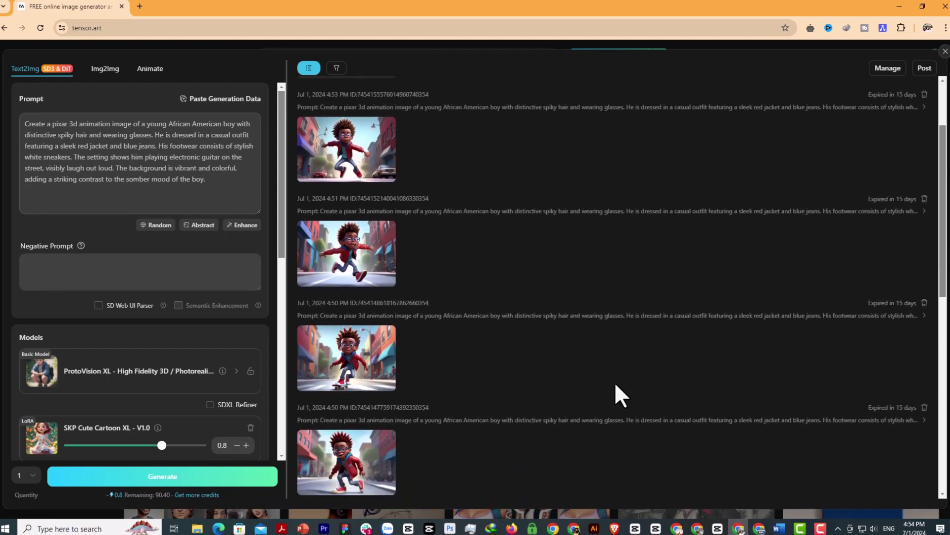
pyautogui.scroll(2, 613, 382)
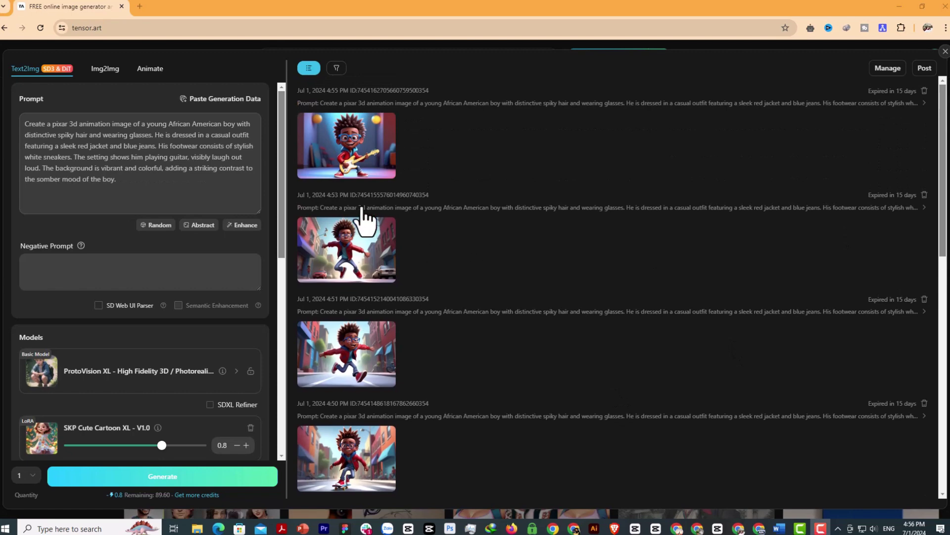
pyautogui.click(360, 176)
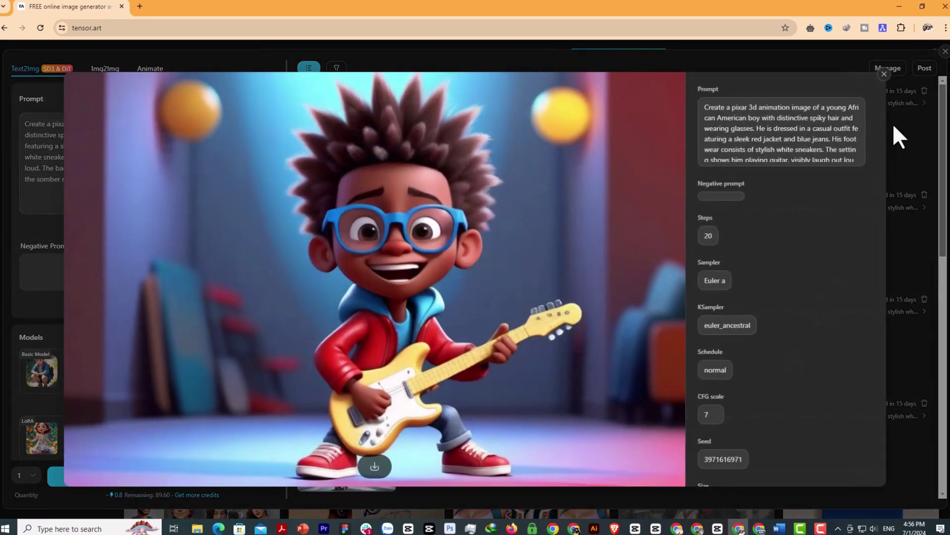
pyautogui.click(884, 75)
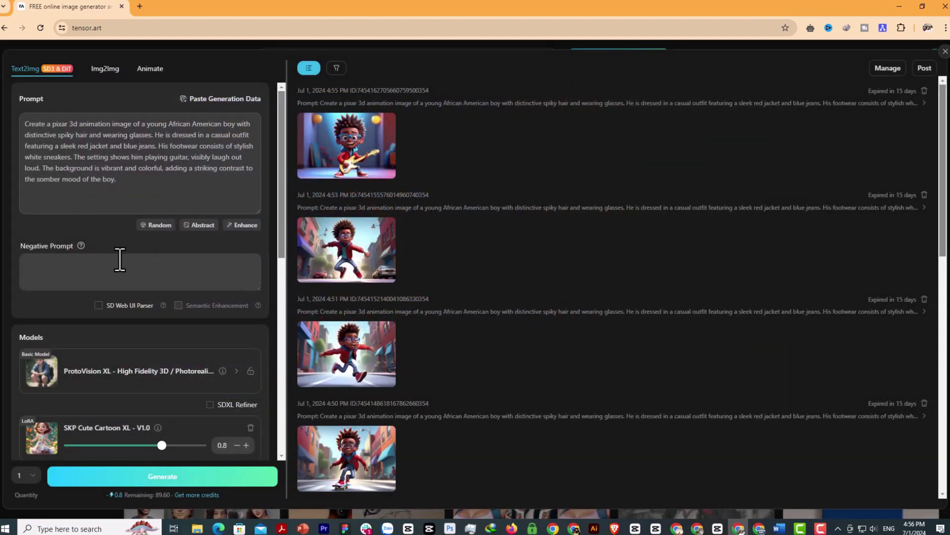
# Generate another variation from the same guitar prompt and view it enlarged.
pyautogui.click(167, 476)
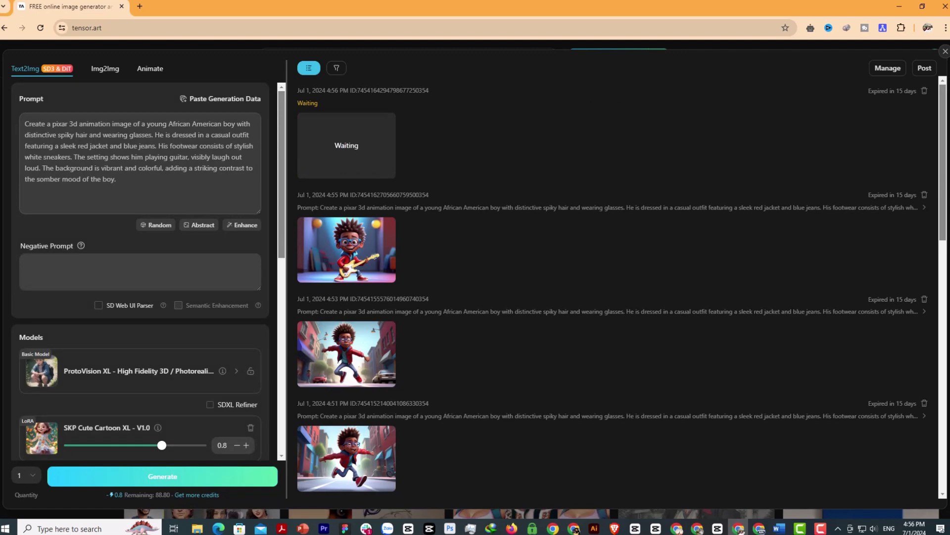
pyautogui.click(382, 167)
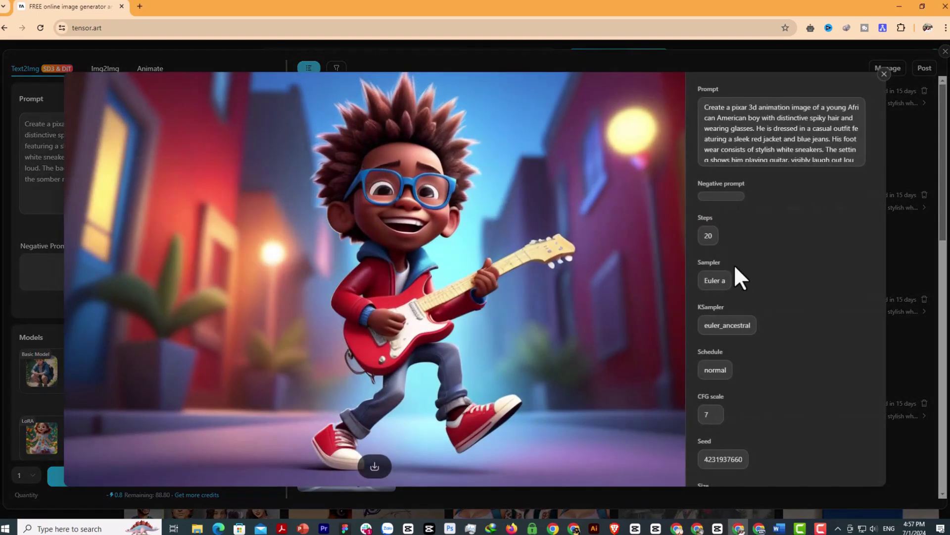
pyautogui.click(884, 75)
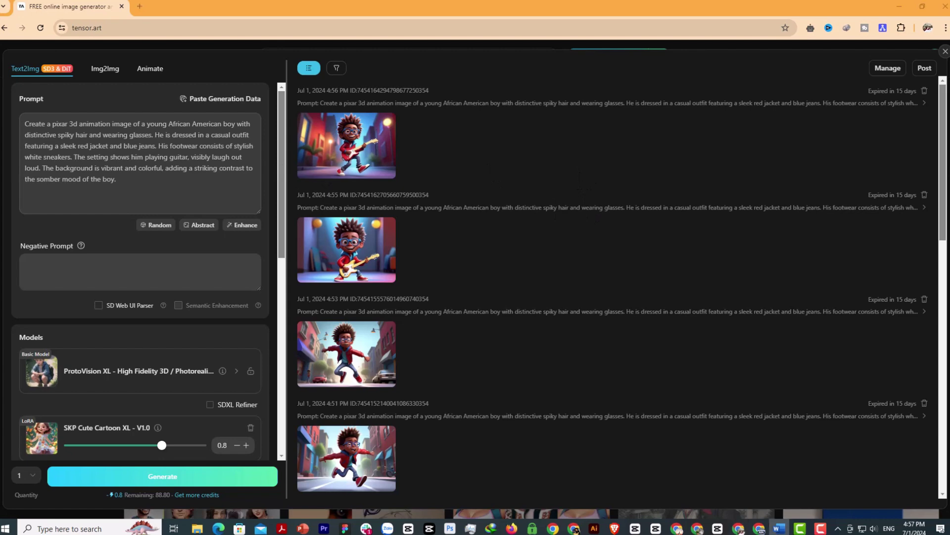
# Replace "playing guitar" in the prompt with "read books in the library".
pyautogui.click(171, 179)
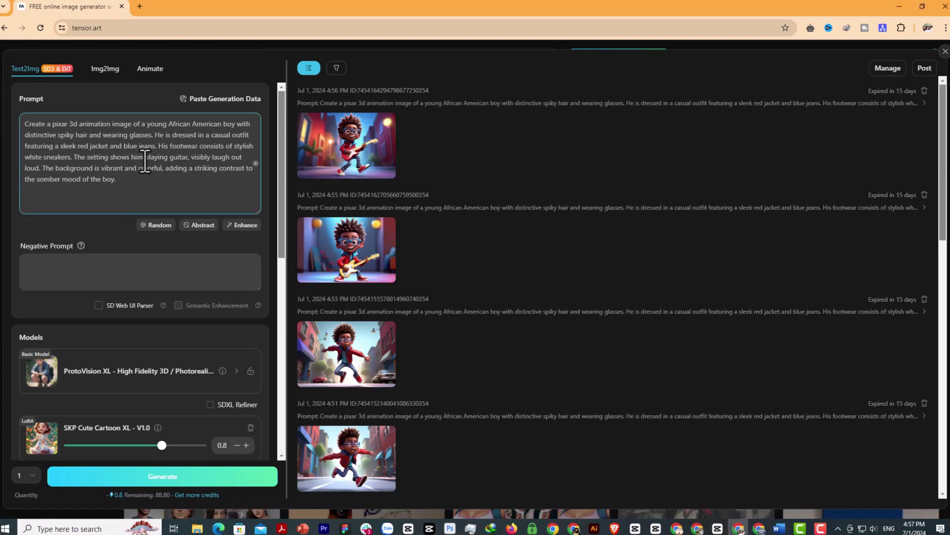
pyautogui.moveTo(144, 159); pyautogui.dragTo(188, 157)
pyautogui.write('read books in the library')
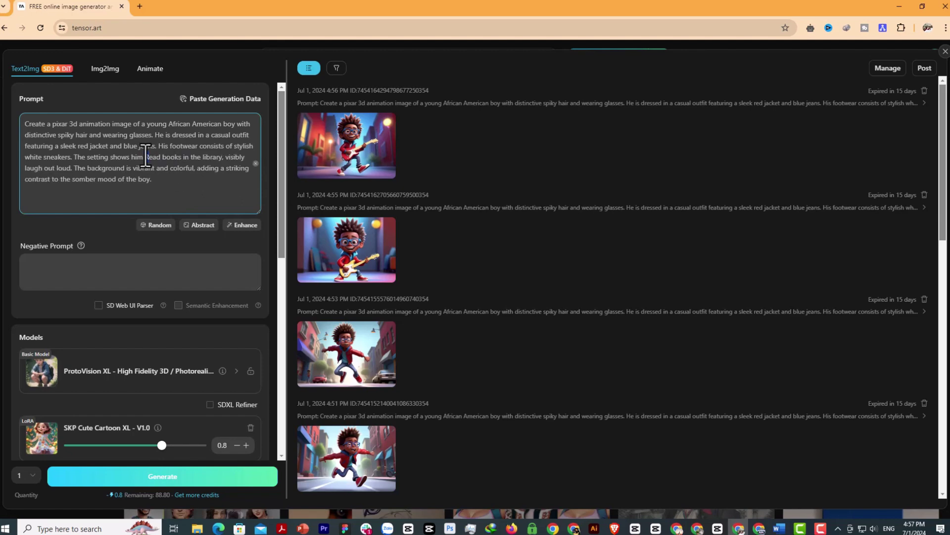
# Generate an image from the library reading prompt and view the result enlarged.
pyautogui.click(194, 477)
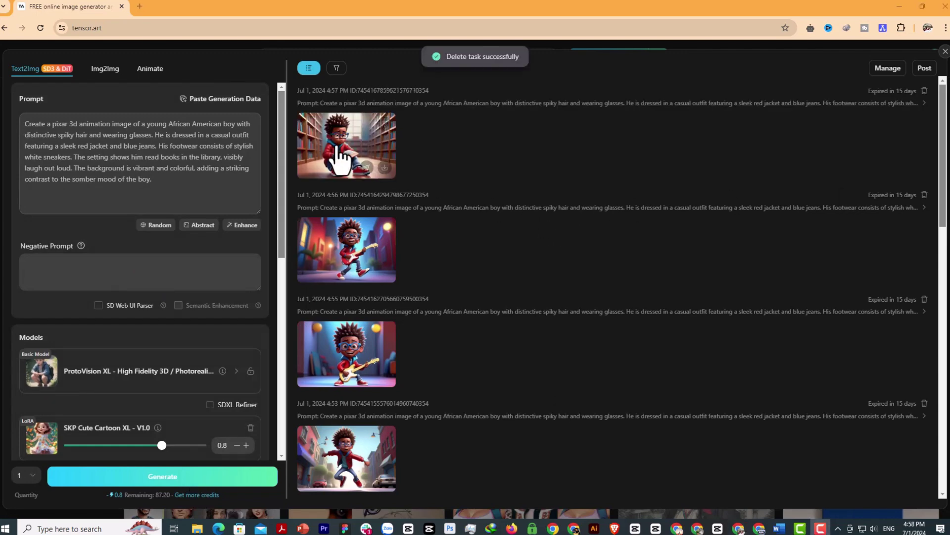
pyautogui.click(339, 154)
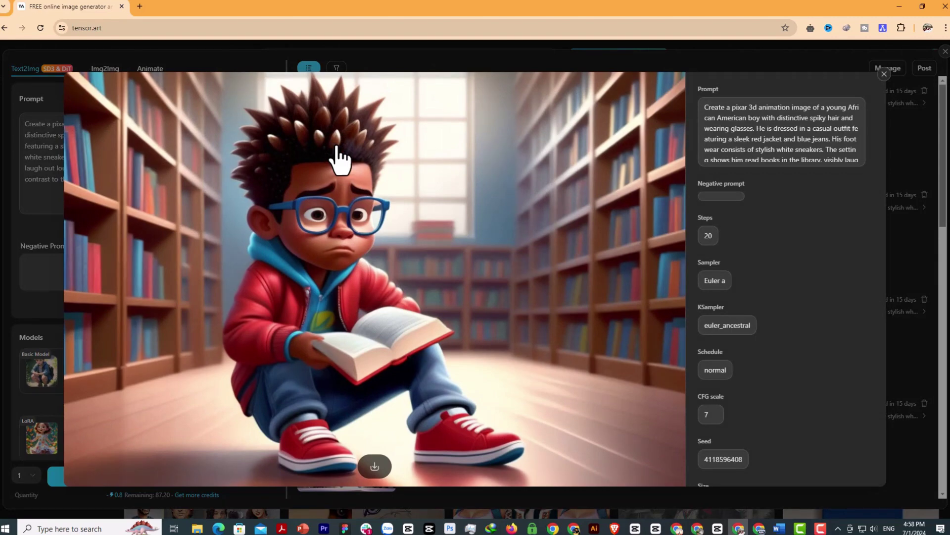
pyautogui.click(884, 74)
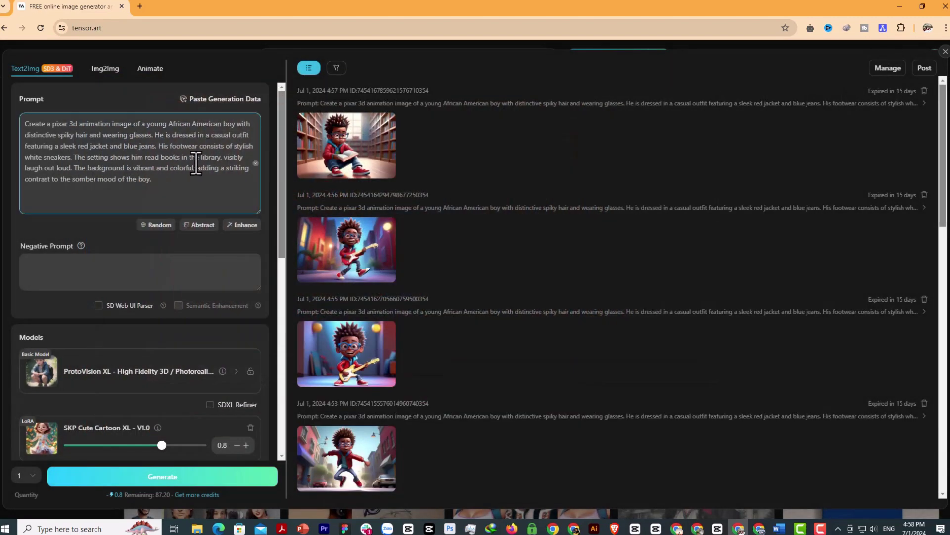
# Replace "laugh out loud" in the library prompt with "happy" and generate a new image, viewing the result enlarged.
pyautogui.moveTo(71, 169); pyautogui.dragTo(23, 167)
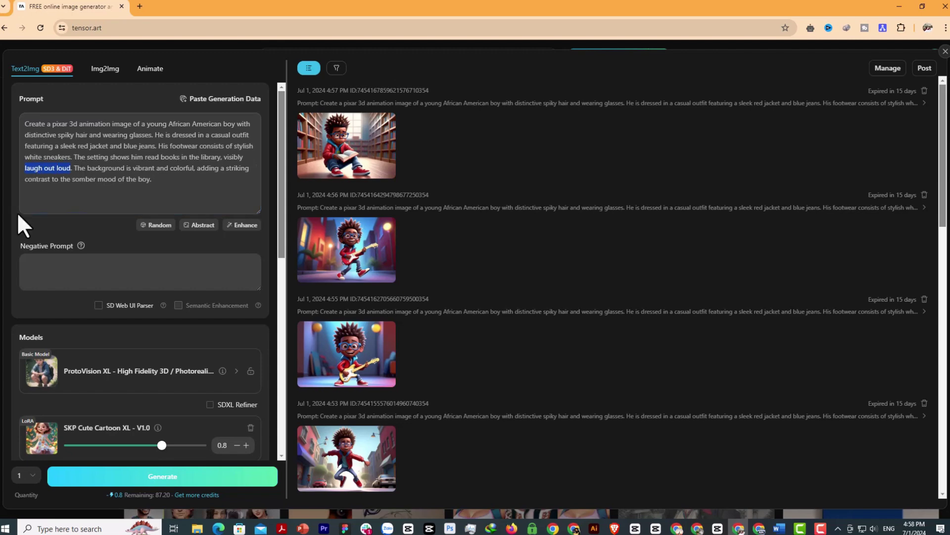
pyautogui.write('happy')
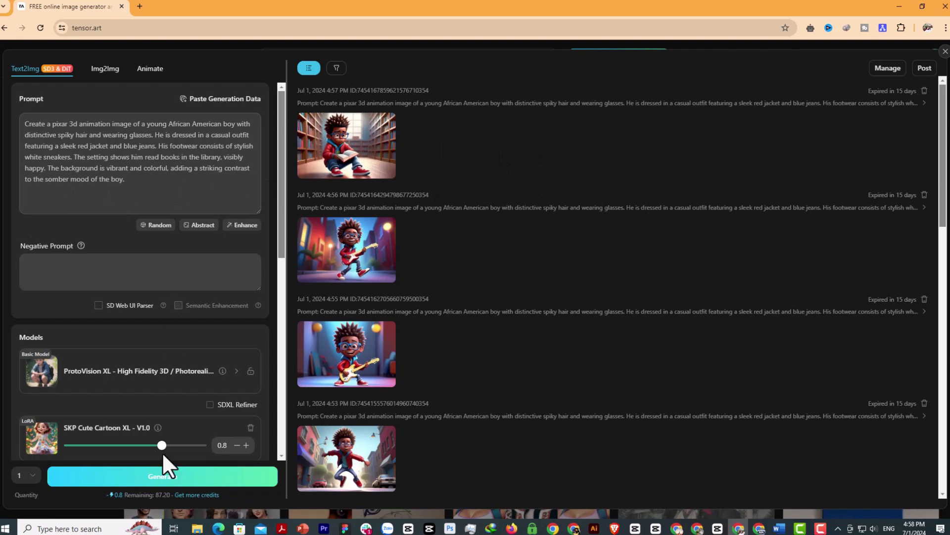
pyautogui.click(168, 478)
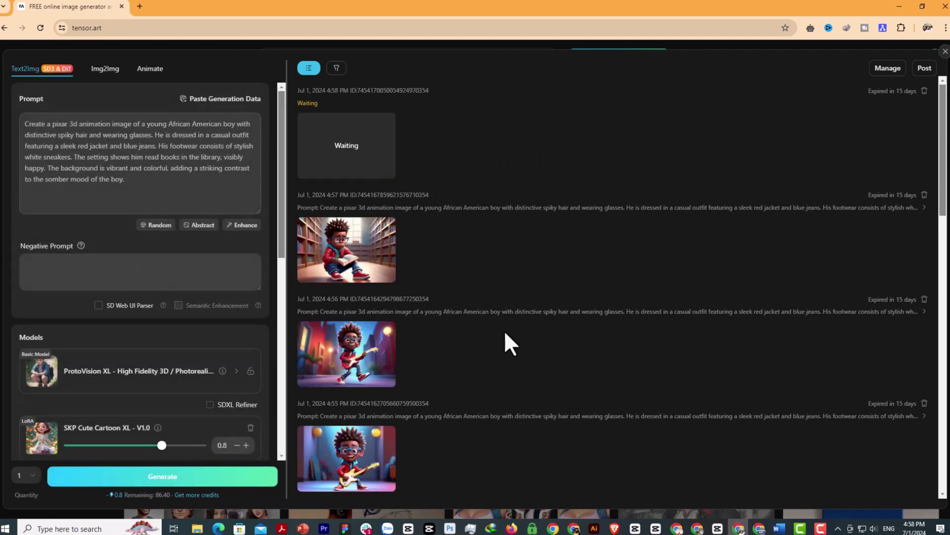
pyautogui.scroll(-2, 505, 333)
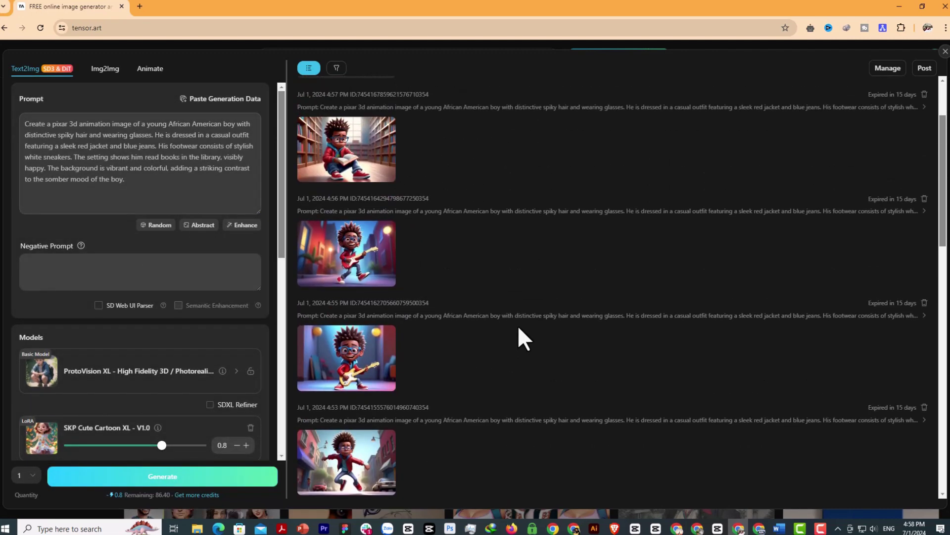
pyautogui.scroll(2, 524, 339)
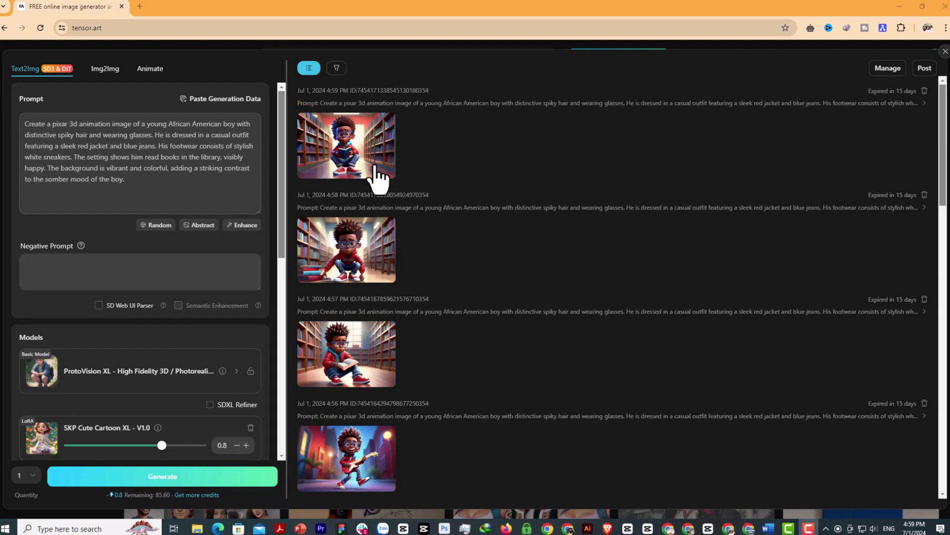
pyautogui.click(361, 169)
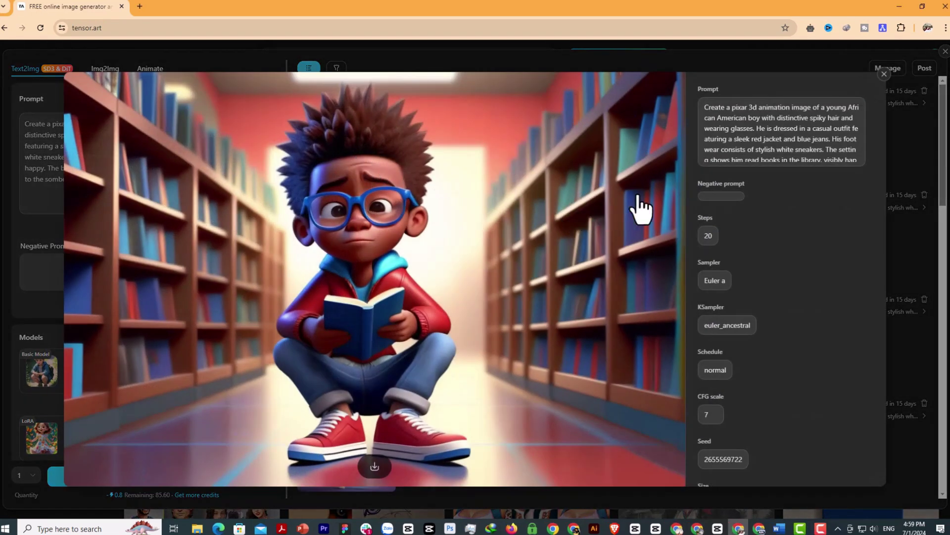
pyautogui.click(884, 74)
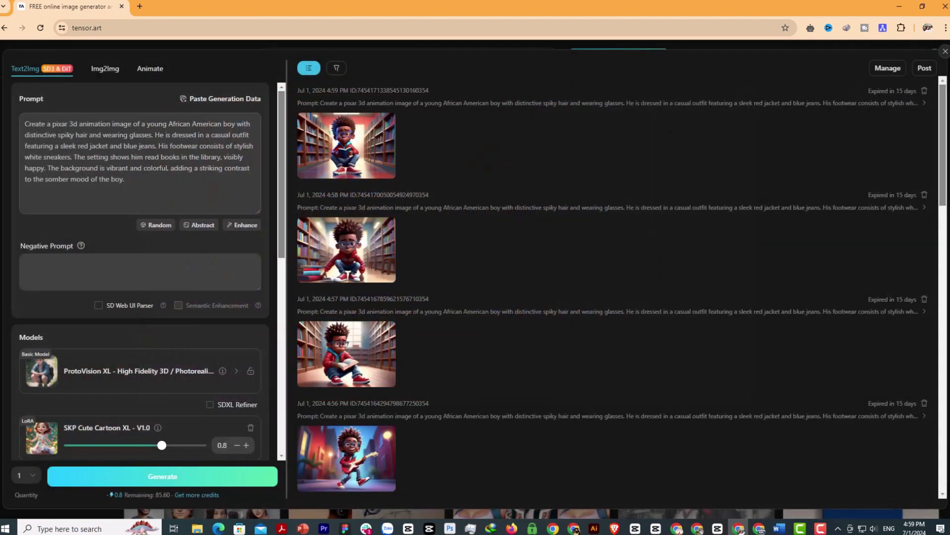
# Replace "read books in the library" in the prompt with "playing soccer".
pyautogui.click(182, 160)
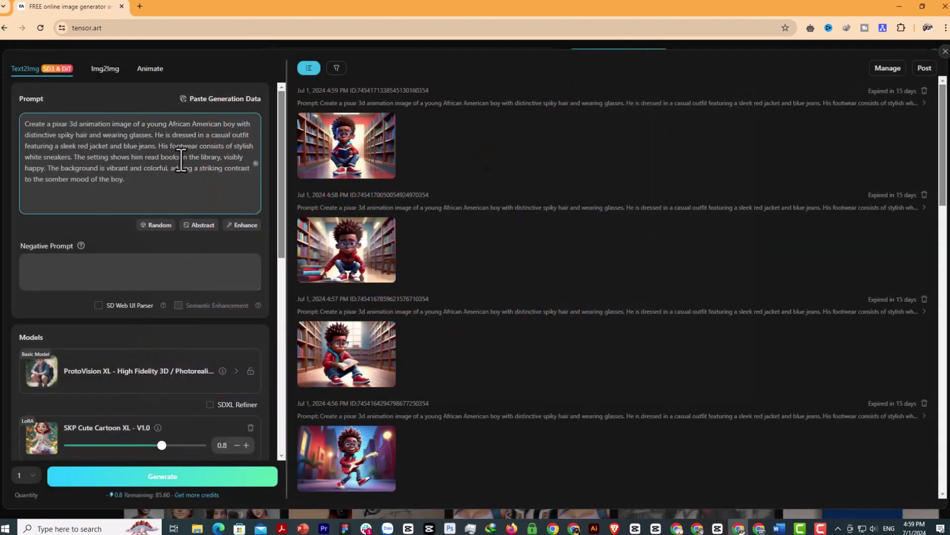
pyautogui.moveTo(222, 157); pyautogui.dragTo(145, 159)
pyautogui.write('playin')
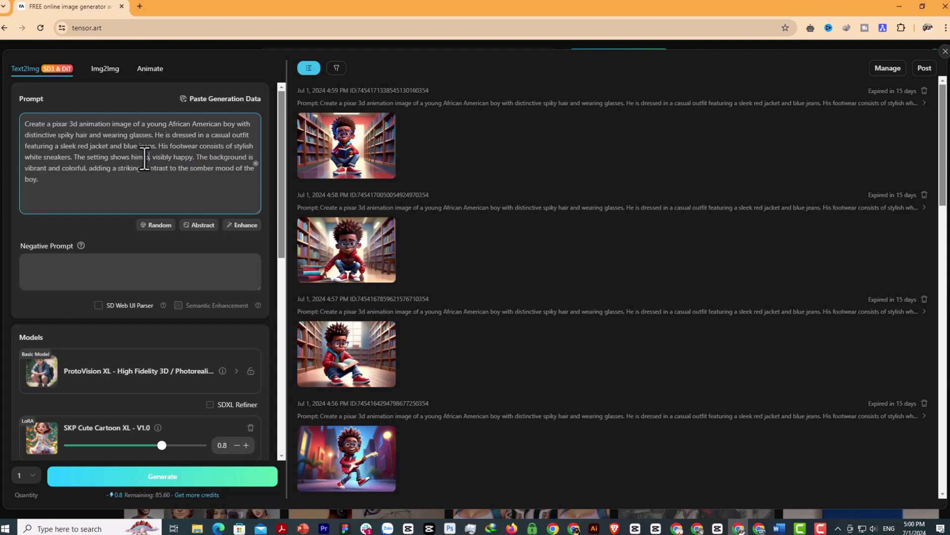
pyautogui.write('g s')
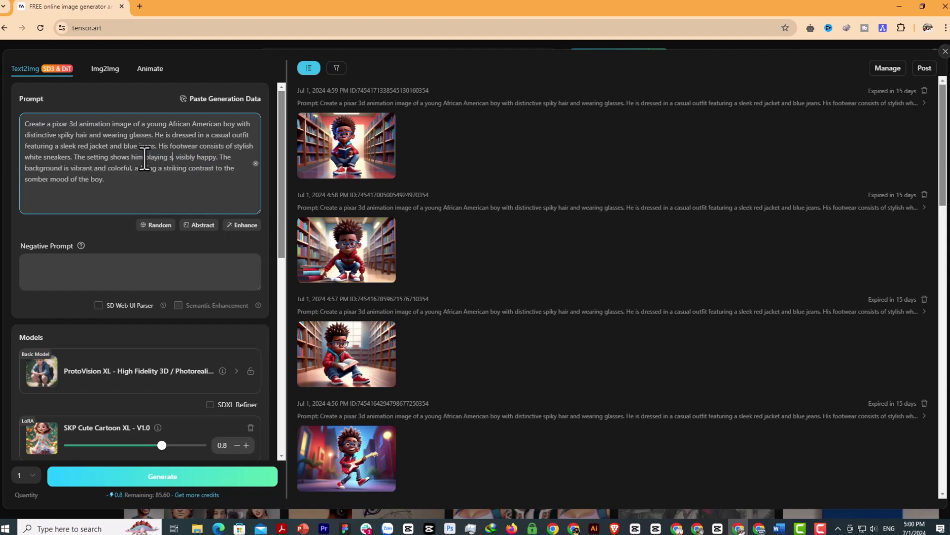
pyautogui.write('occer')
pyautogui.click(187, 244)
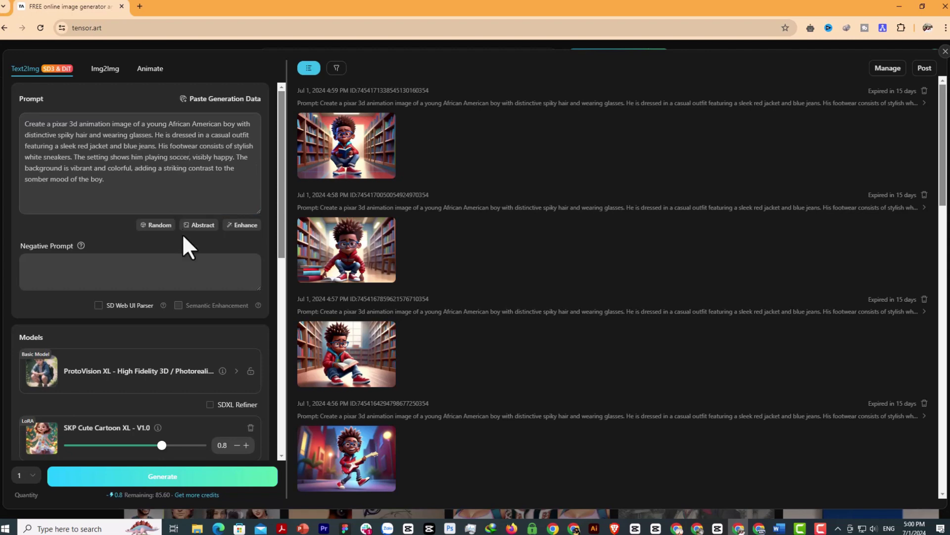
# Generate images from the soccer prompt in two rounds and view the newest result of each round enlarged.
pyautogui.click(183, 476)
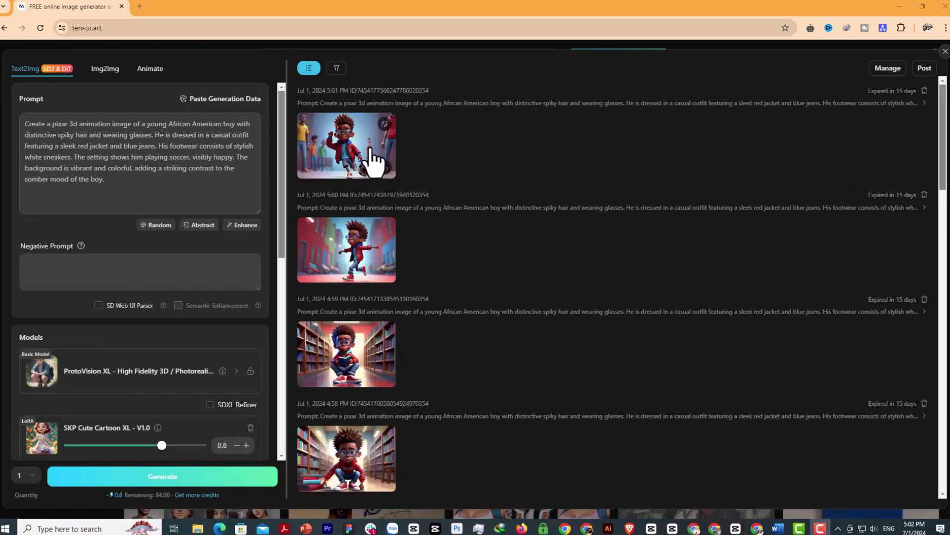
pyautogui.click(373, 160)
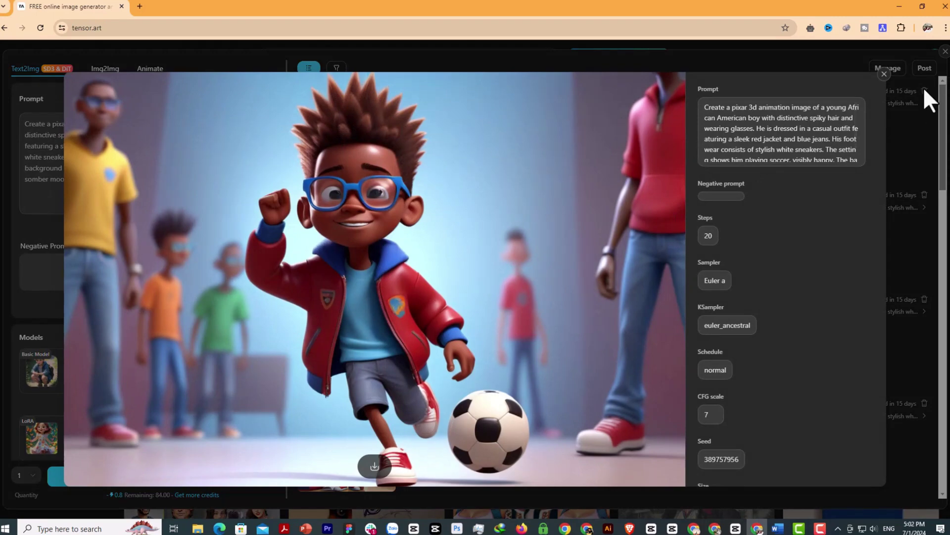
pyautogui.click(885, 75)
pyautogui.click(147, 271)
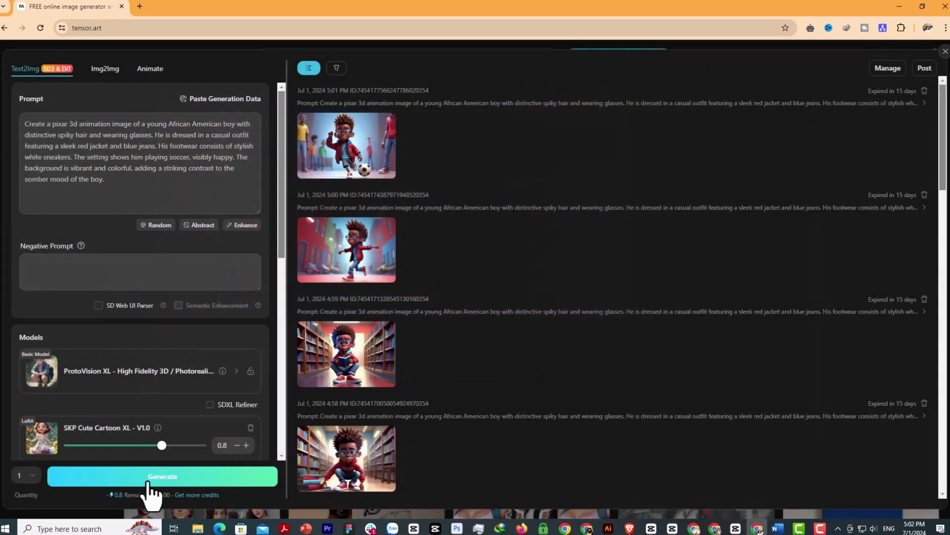
pyautogui.click(150, 478)
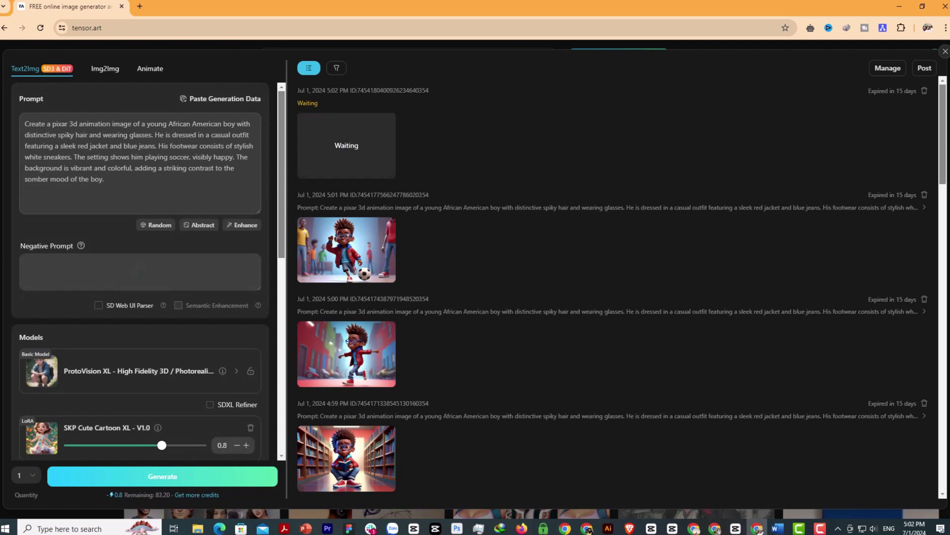
pyautogui.click(372, 158)
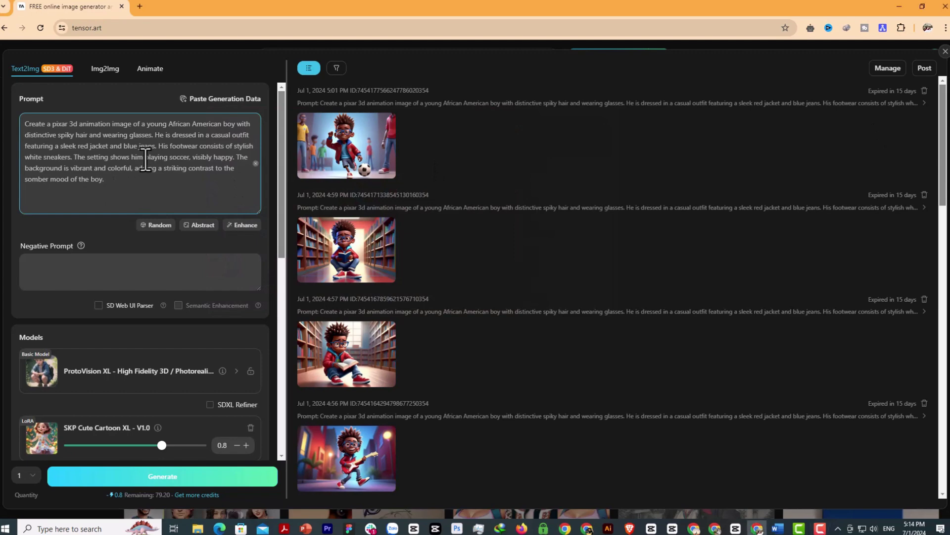
# Replace "playing soccer" in the prompt with "kicking a soccer ball" and generate an image from it.
pyautogui.moveTo(144, 157); pyautogui.dragTo(189, 158)
pyautogui.write('kicking a soccer ball')
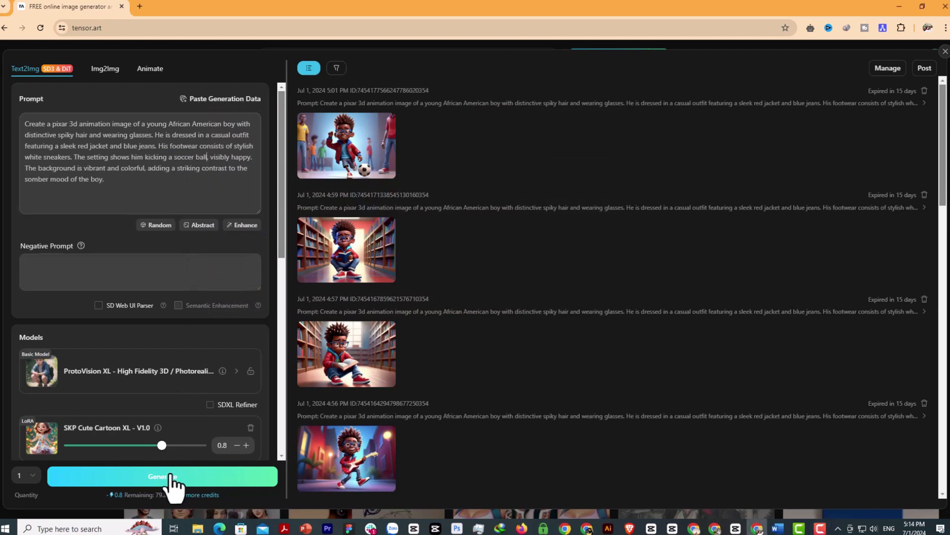
pyautogui.click(168, 478)
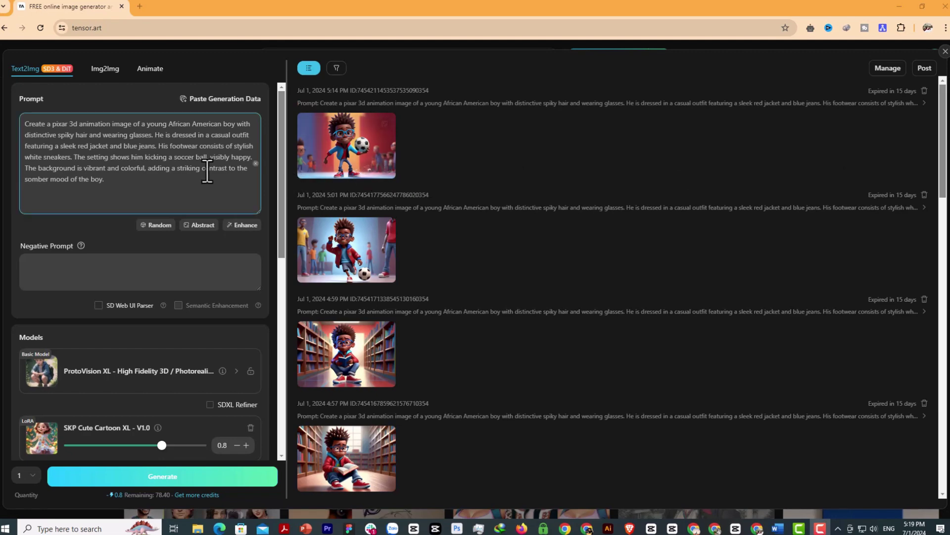
# View the new soccer ball image enlarged and generate another variation from the same prompt.
pyautogui.click(360, 169)
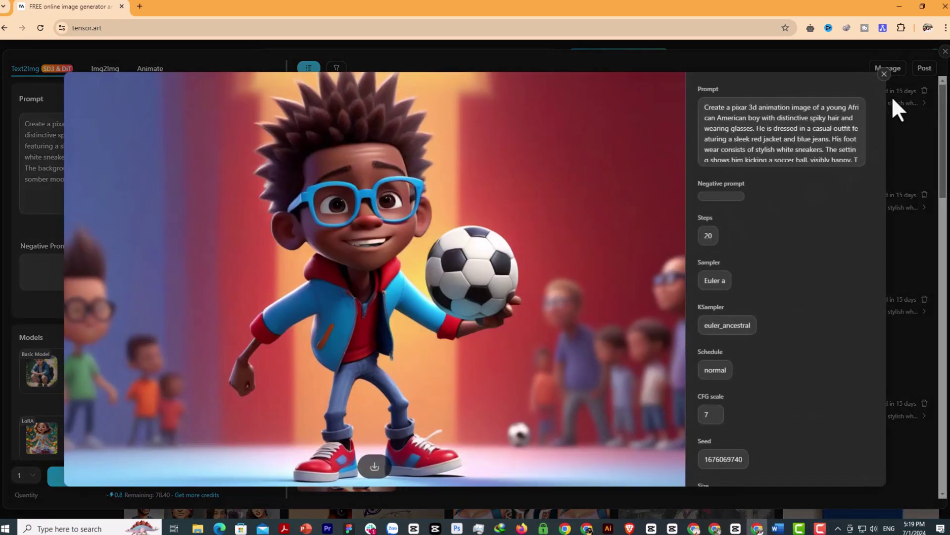
pyautogui.click(884, 74)
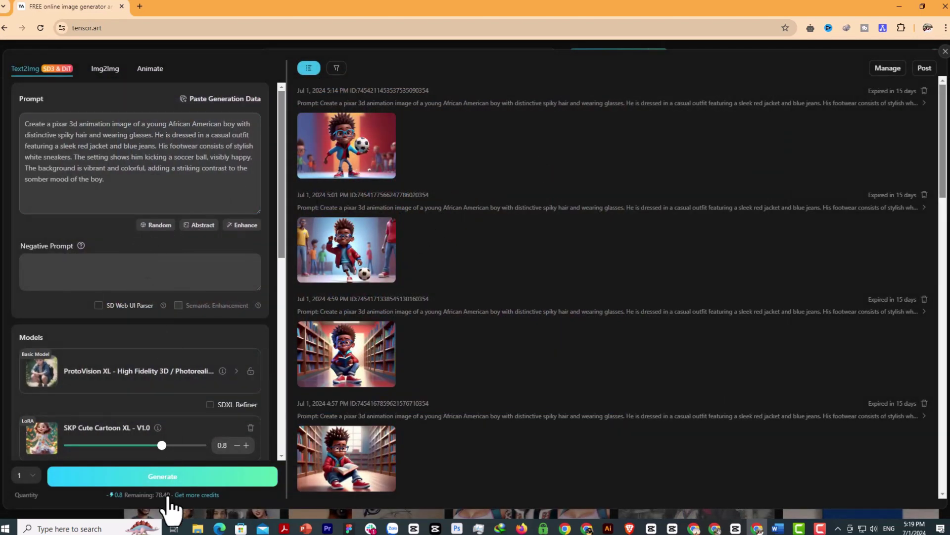
pyautogui.click(167, 476)
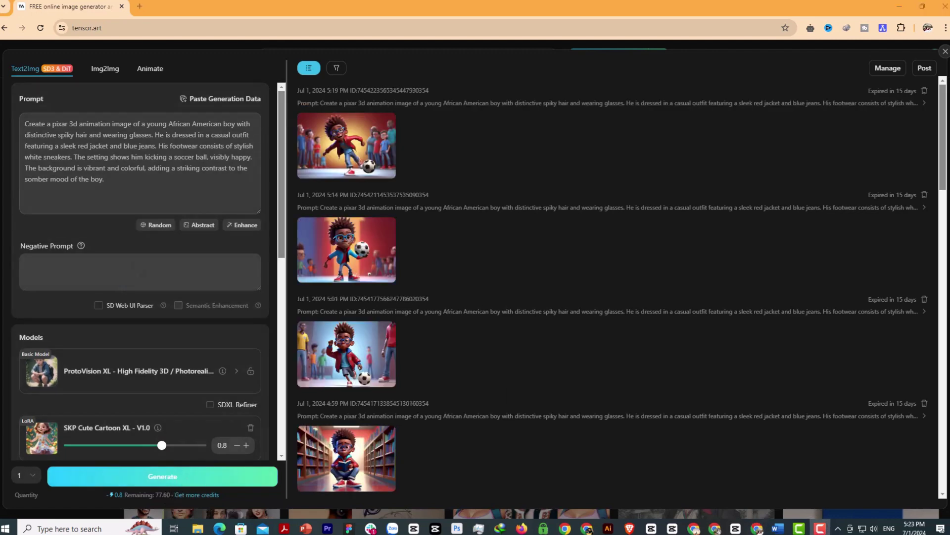
# Inspect the latest soccer-kick image enlarged and generate one more image from the unchanged prompt.
pyautogui.click(373, 148)
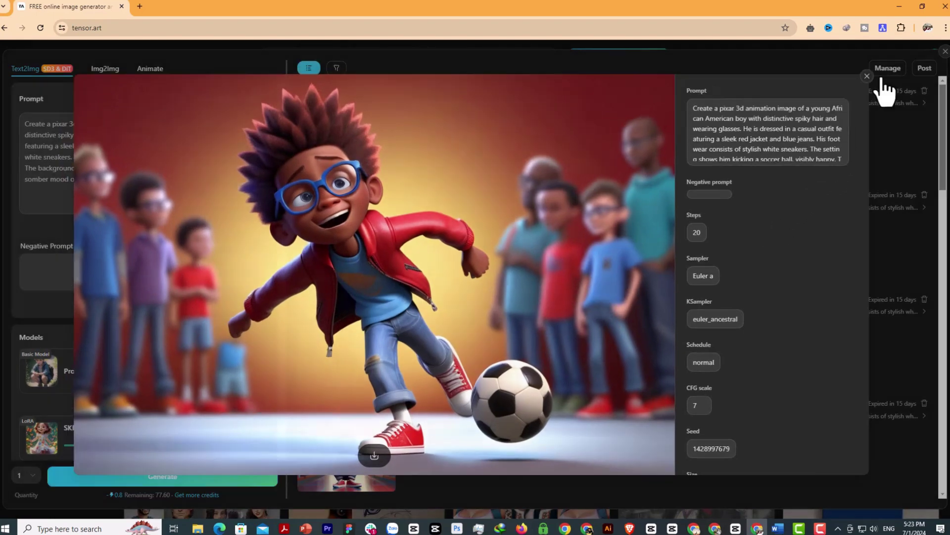
pyautogui.click(884, 74)
pyautogui.click(162, 476)
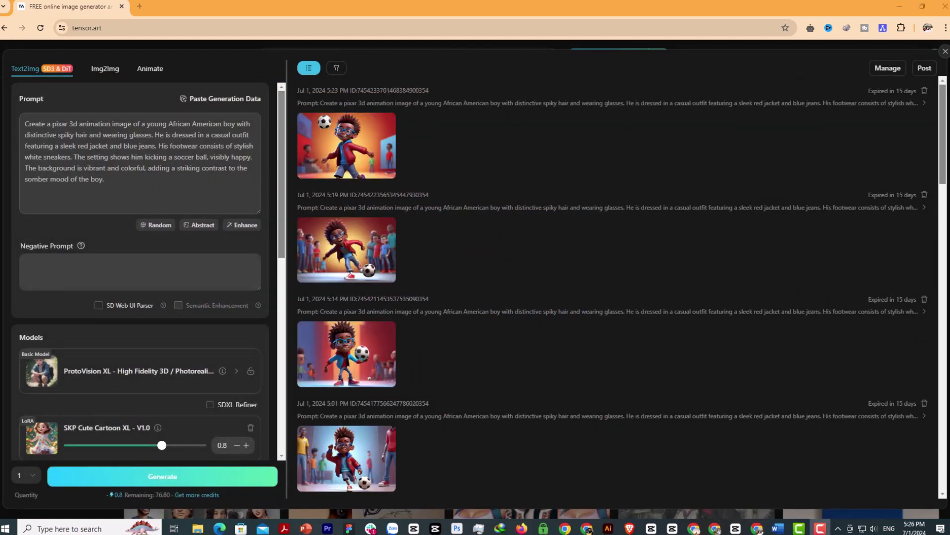
# View the newest image, with the soccer ball in the air, enlarged and download it.
pyautogui.click(339, 153)
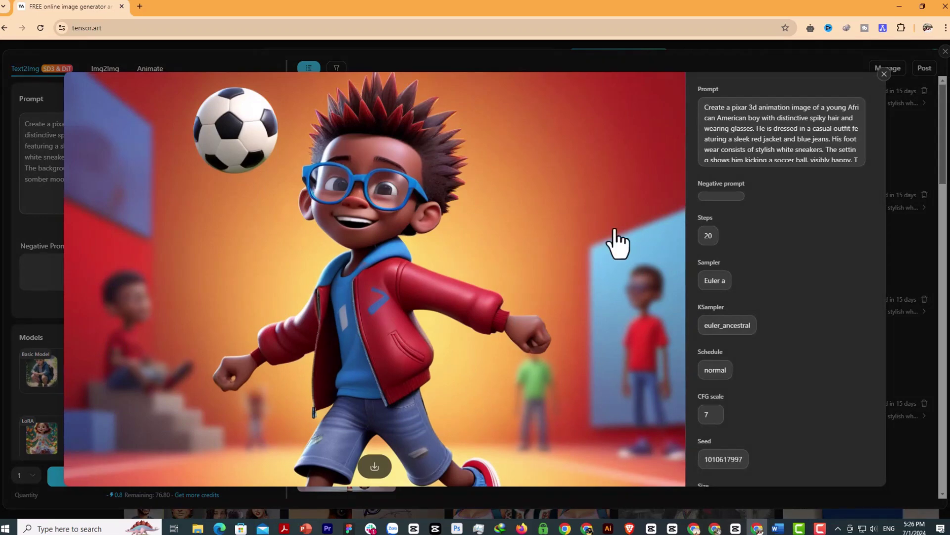
pyautogui.click(884, 75)
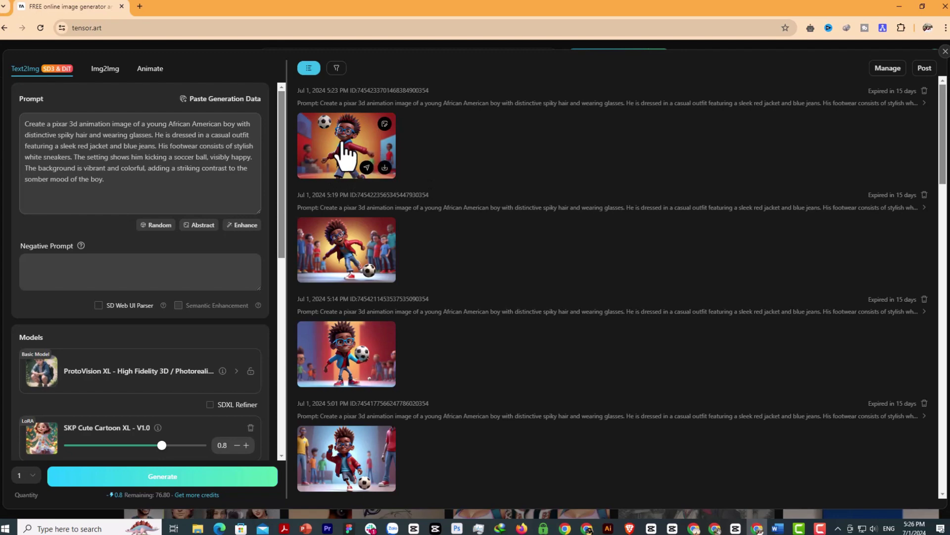
pyautogui.click(385, 167)
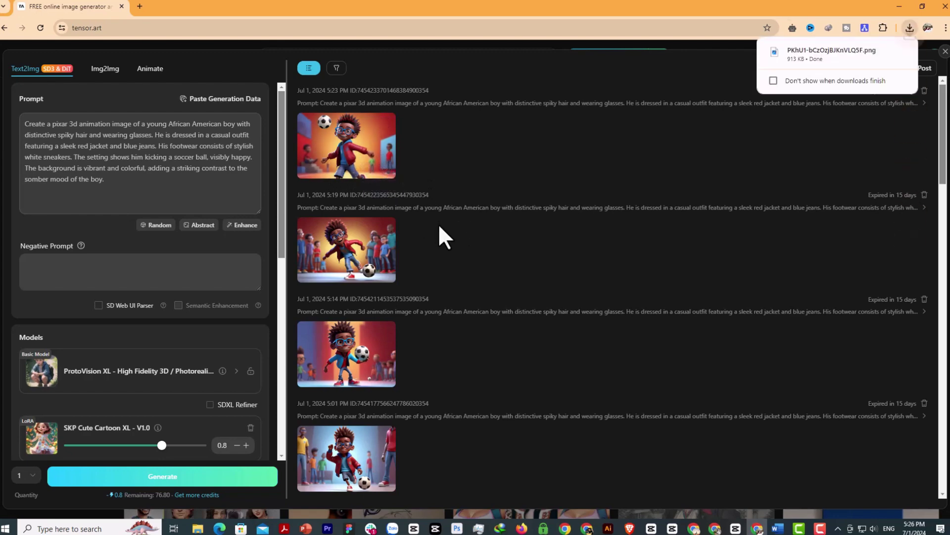
# Review the enlarged image of the boy kicking the ball before a crowd with its generation settings, and download it.
pyautogui.click(340, 255)
pyautogui.scroll(-2, 692, 355)
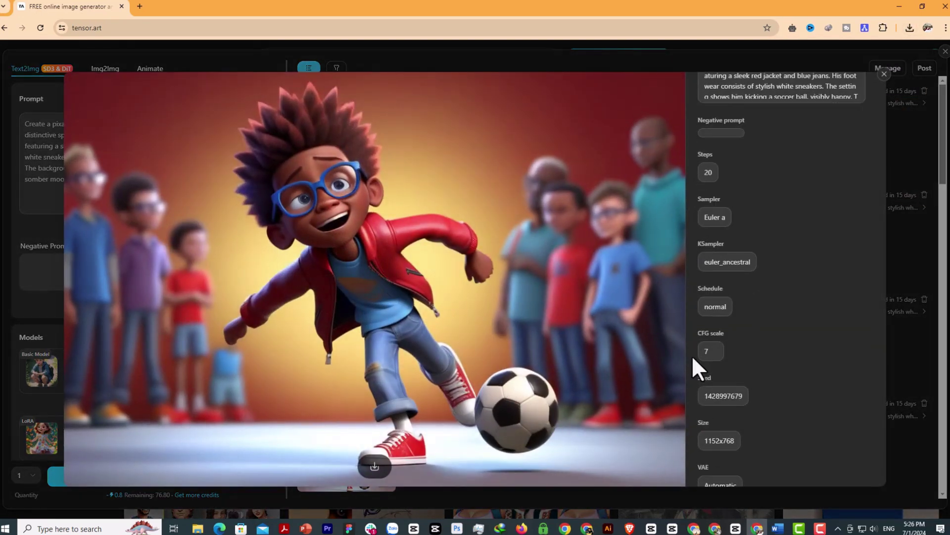
pyautogui.scroll(-3, 692, 355)
pyautogui.scroll(-1, 790, 257)
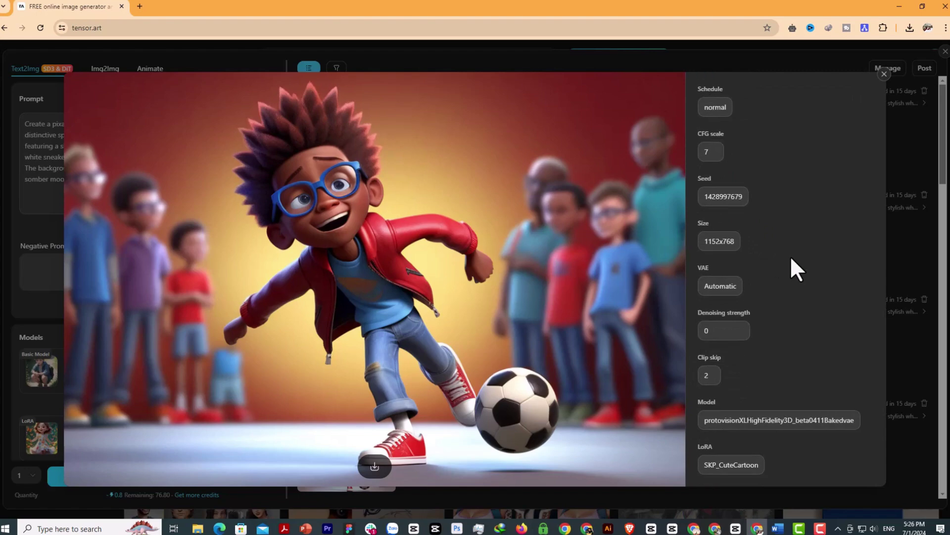
pyautogui.scroll(5, 790, 255)
pyautogui.click(925, 278)
pyautogui.moveTo(346, 254)
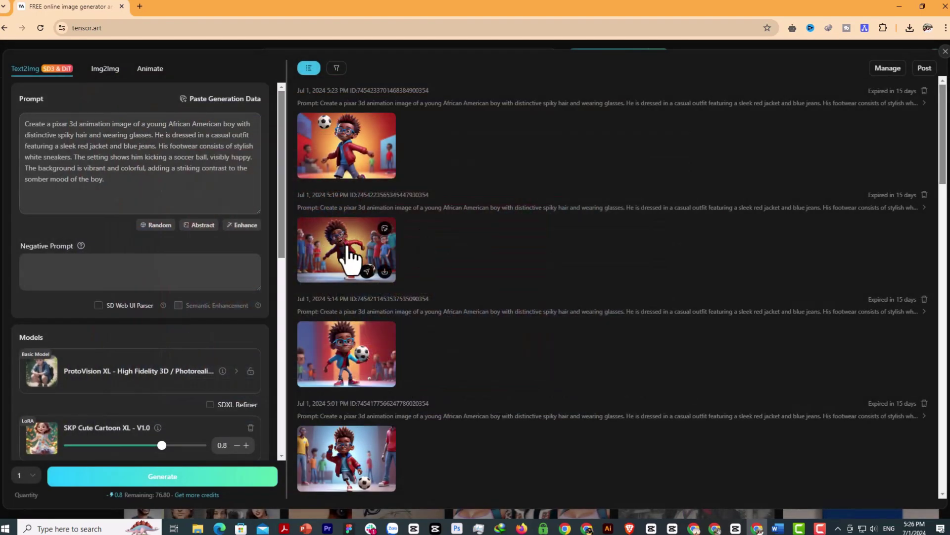
pyautogui.click(385, 271)
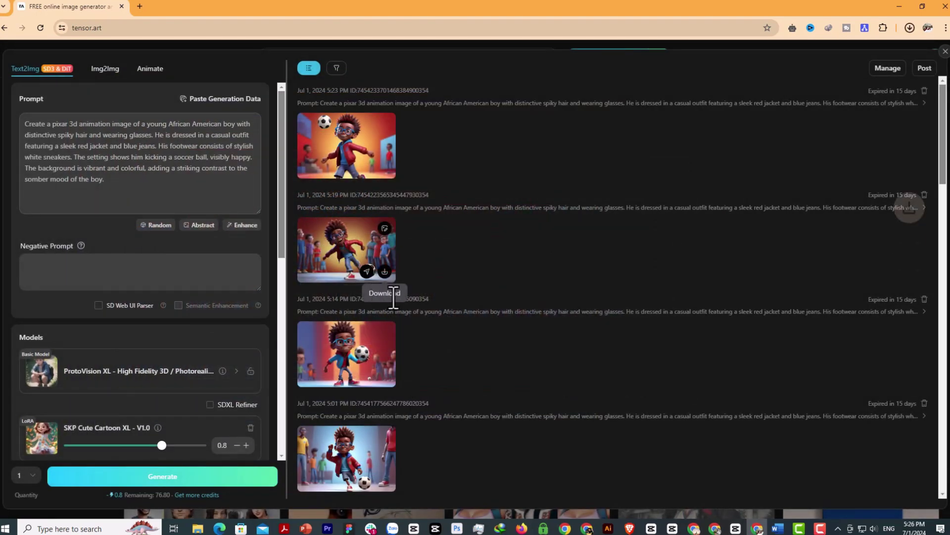
# Check the earlier playing-soccer image enlarged and download the two images of the boy reading in the library.
pyautogui.scroll(-3, 444, 322)
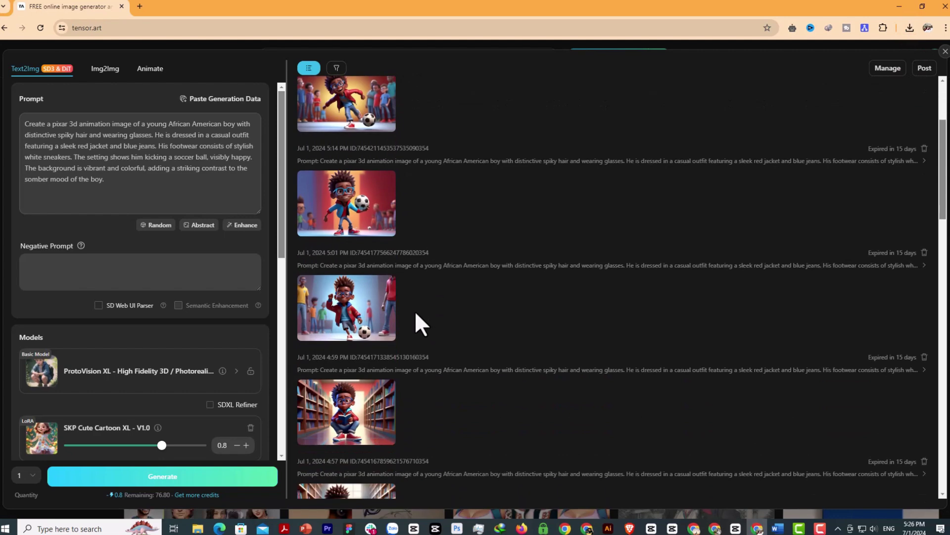
pyautogui.scroll(-4, 416, 313)
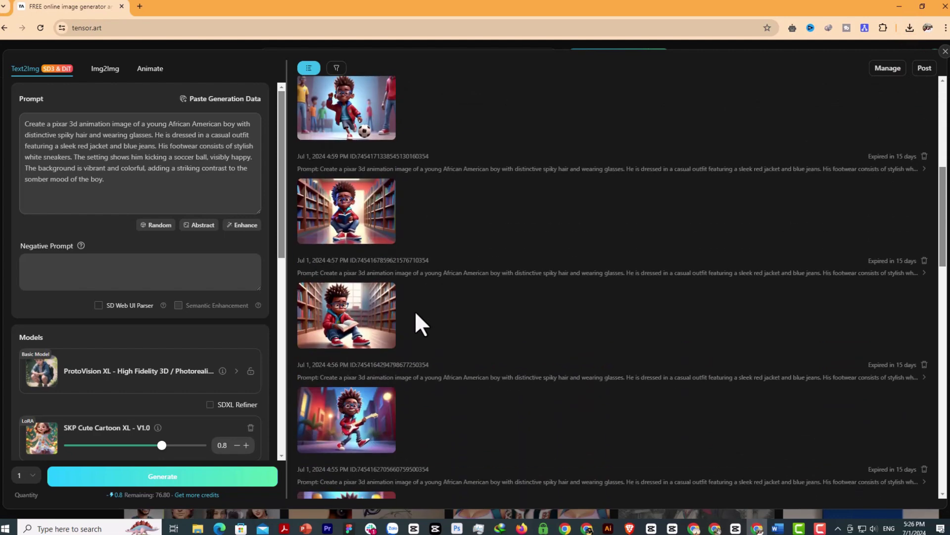
pyautogui.click(361, 98)
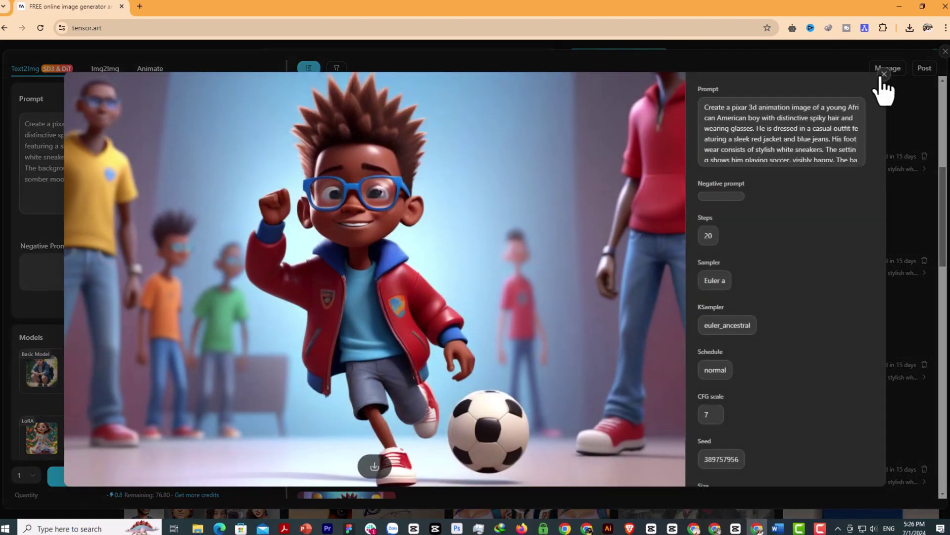
pyautogui.click(884, 75)
pyautogui.scroll(-1, 445, 238)
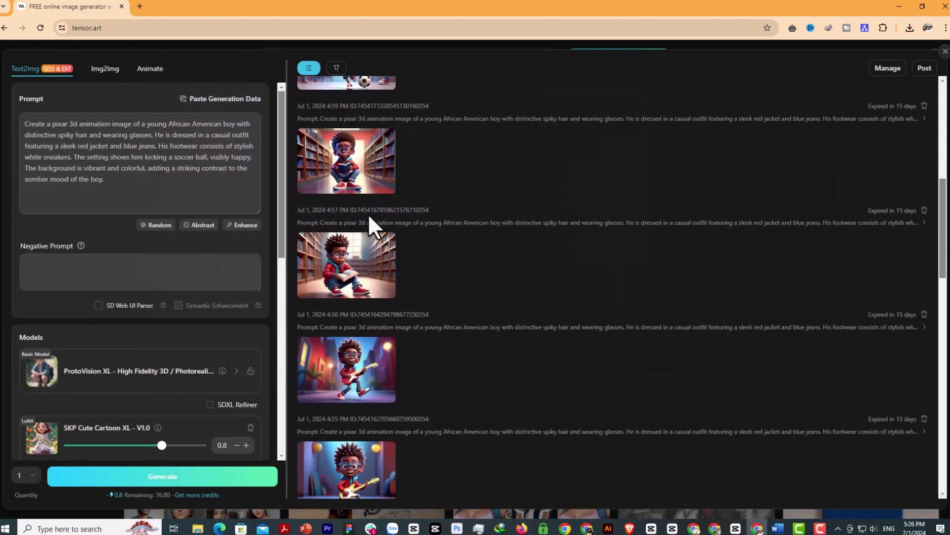
pyautogui.click(363, 177)
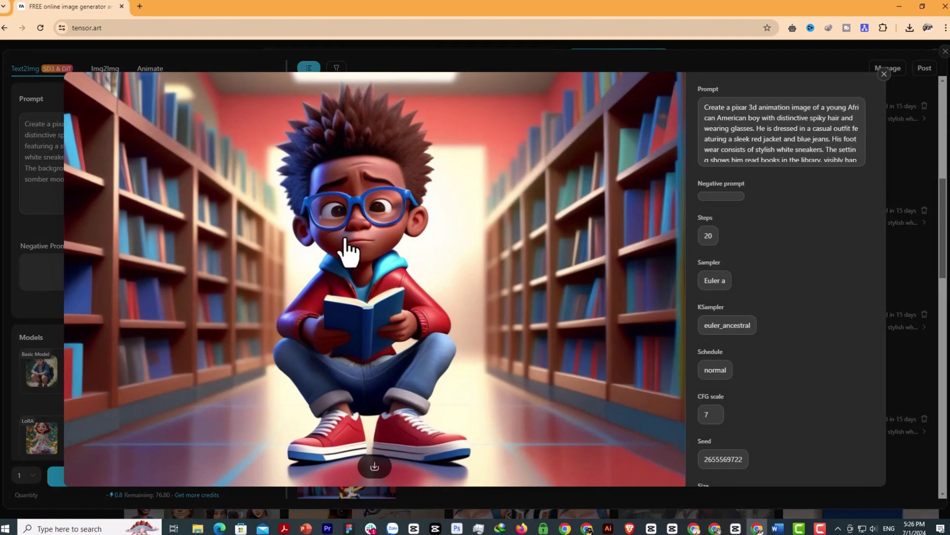
pyautogui.click(884, 75)
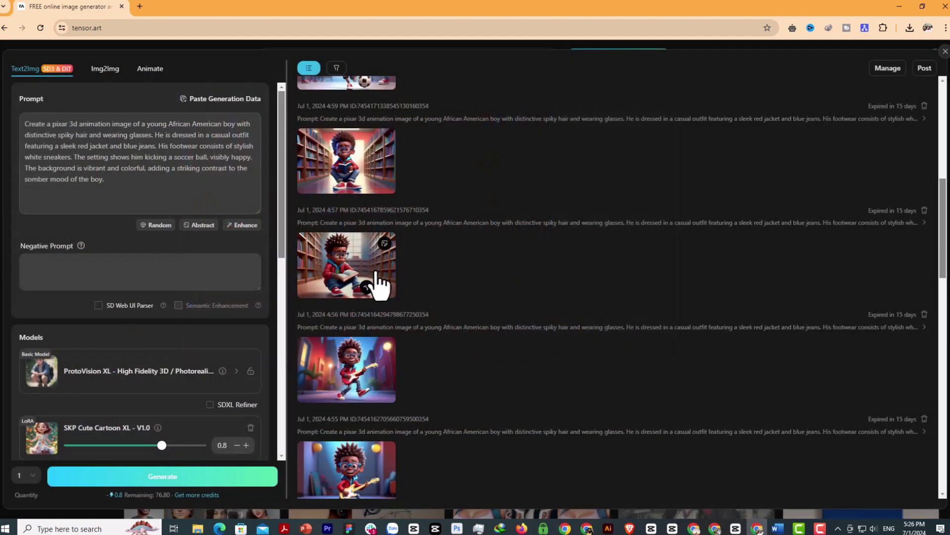
pyautogui.click(385, 286)
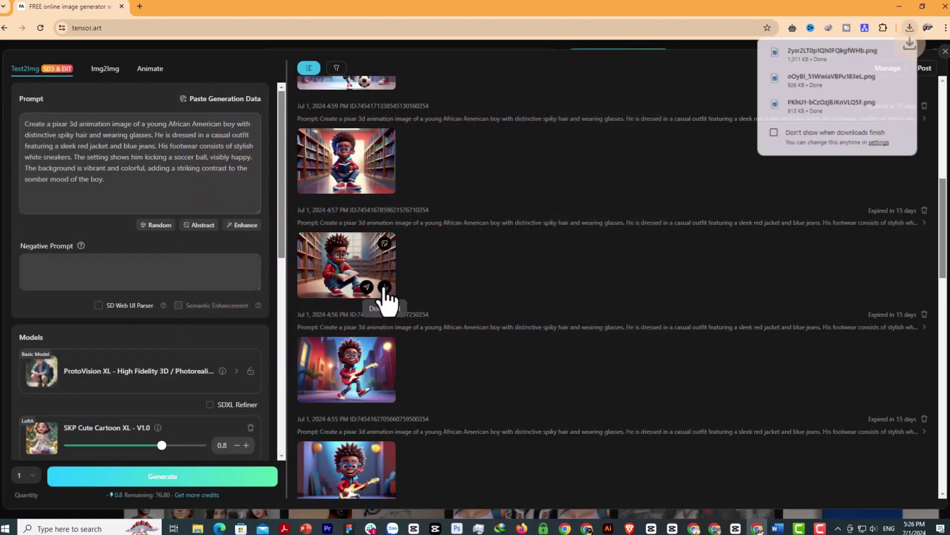
# View the image of the boy playing a red guitar on the street enlarged and download it.
pyautogui.click(357, 374)
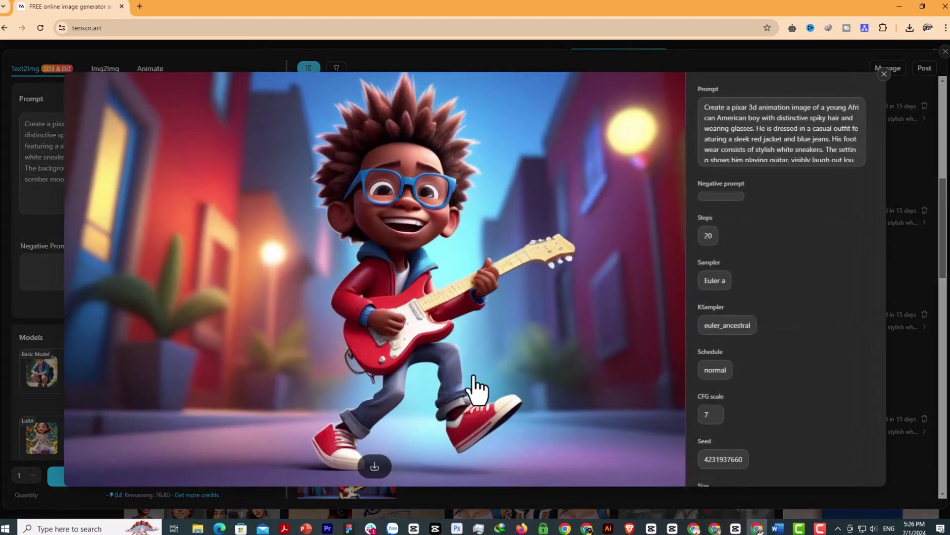
pyautogui.click(883, 75)
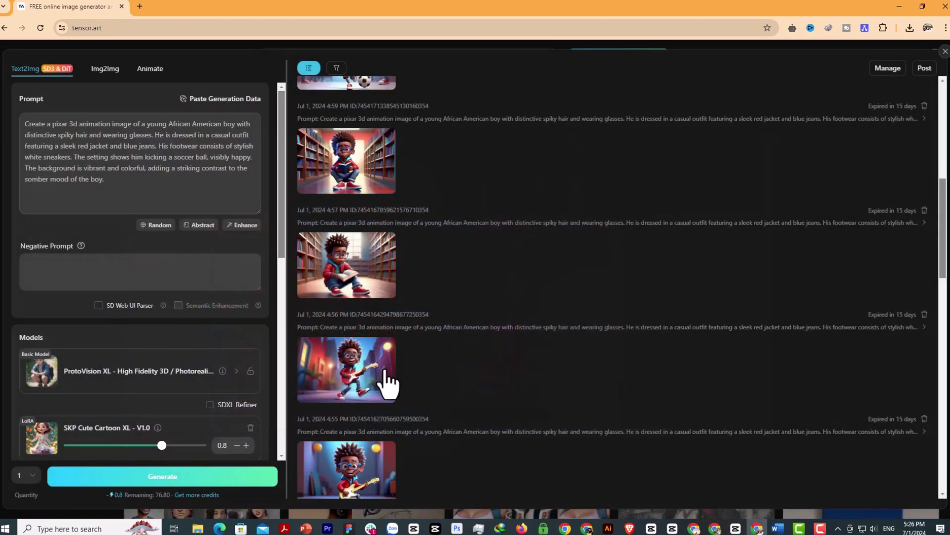
pyautogui.click(385, 377)
pyautogui.click(374, 466)
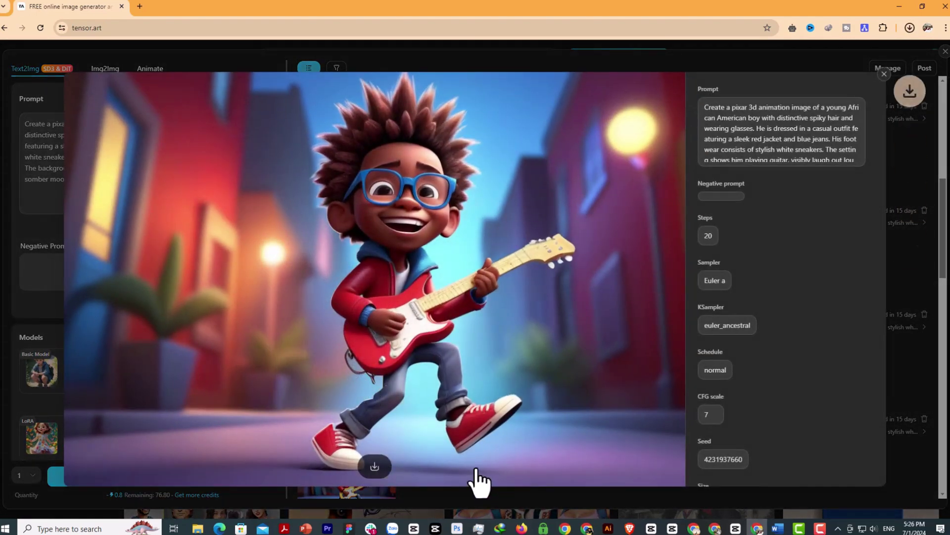
pyautogui.click(883, 74)
# Download the image of the boy playing a yellow guitar from its enlarged view.
pyautogui.scroll(-2, 440, 297)
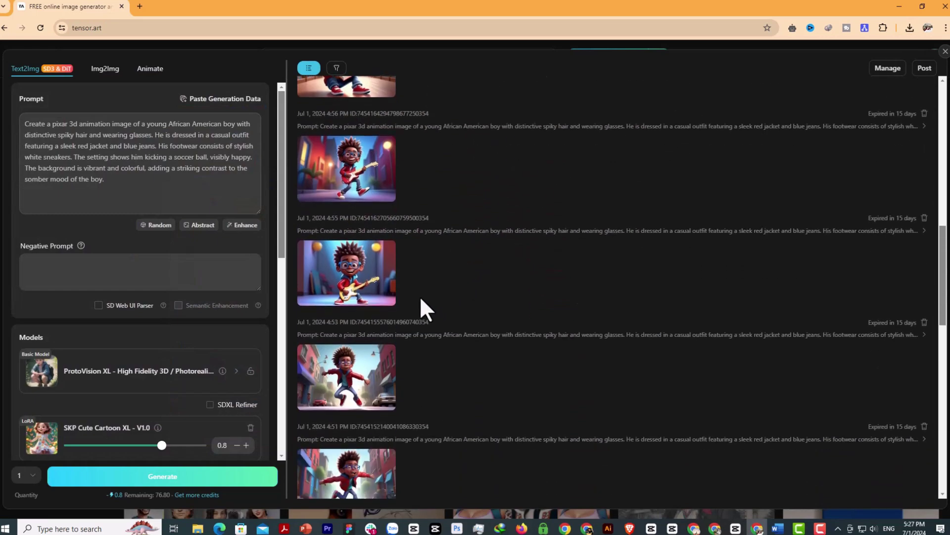
pyautogui.click(346, 290)
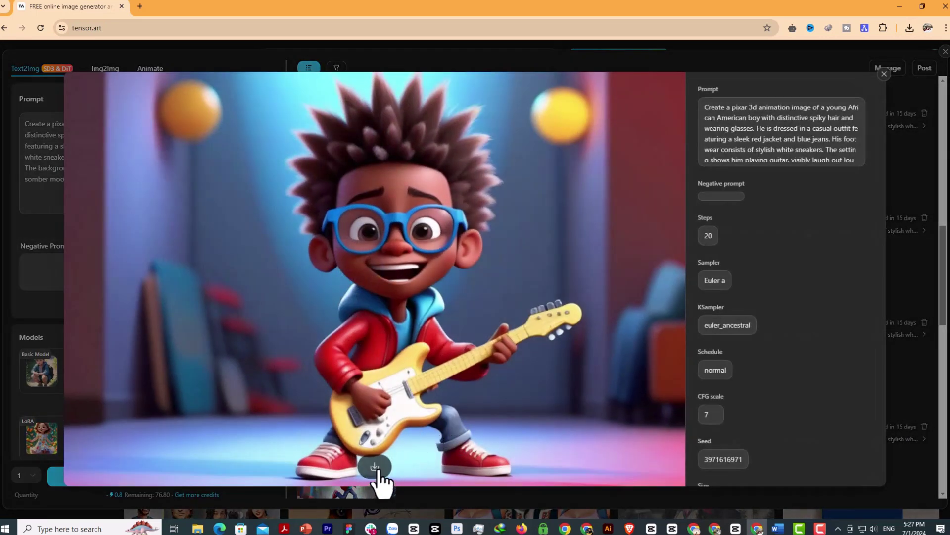
pyautogui.click(884, 75)
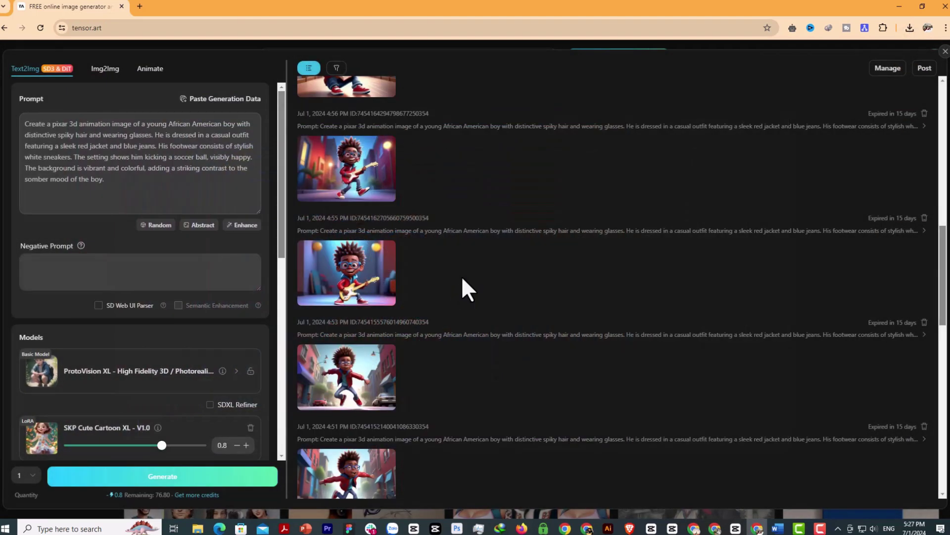
# Download the image of the boy skateboarding on the street between colourful buildings from its enlarged view.
pyautogui.scroll(-6, 463, 279)
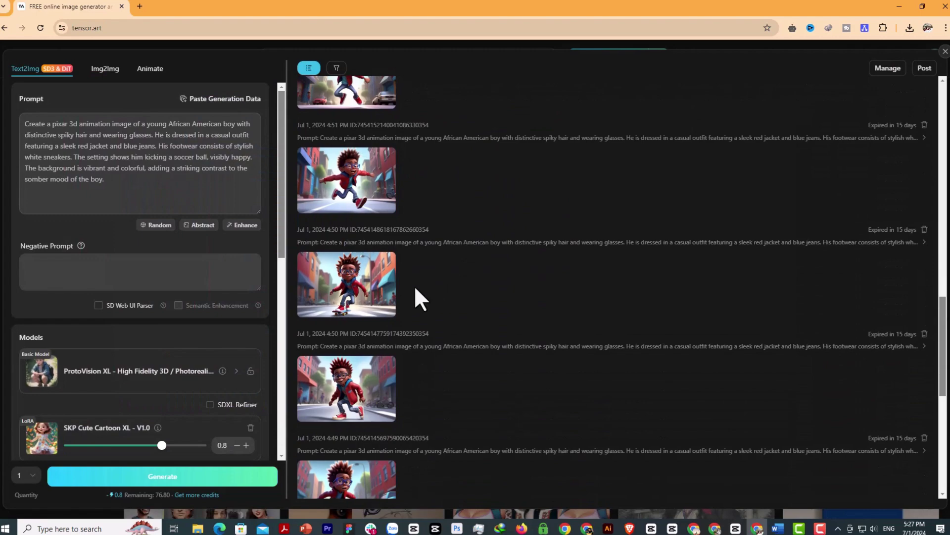
pyautogui.click(356, 300)
pyautogui.click(375, 467)
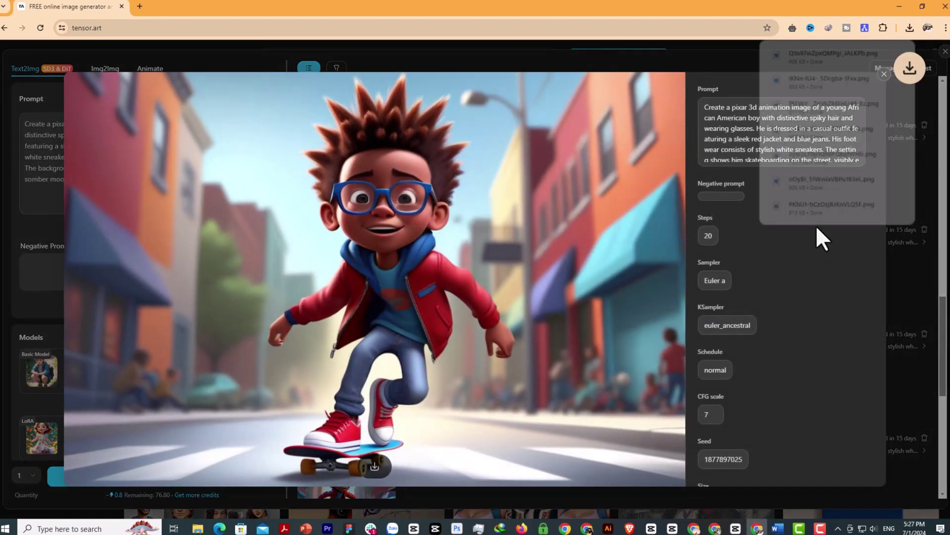
pyautogui.click(727, 59)
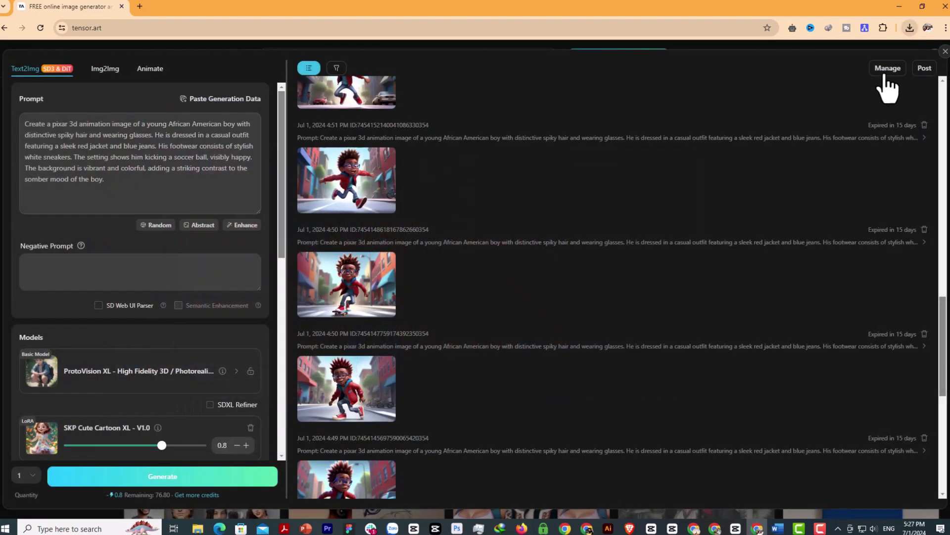
# Look through the remaining older street images and download the one of the boy jumping on the street.
pyautogui.scroll(-2, 461, 307)
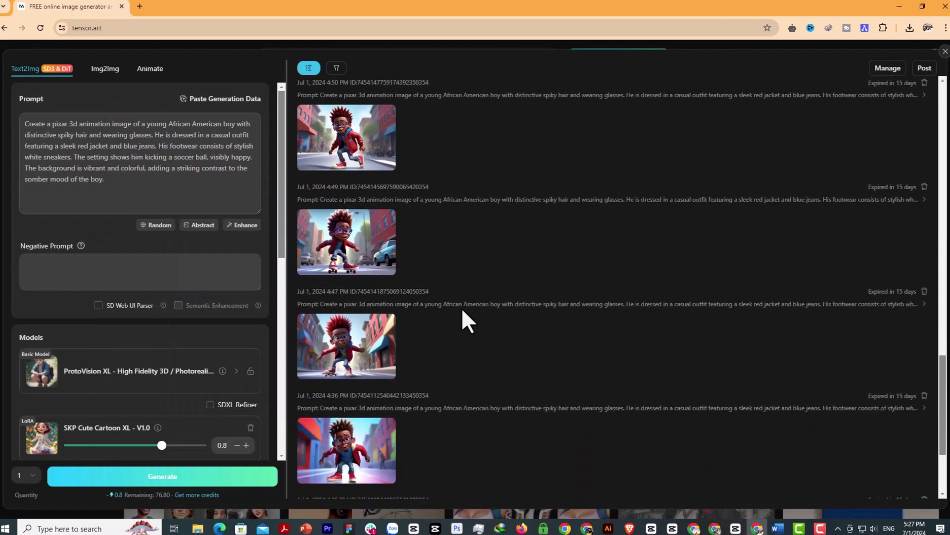
pyautogui.scroll(-5, 461, 308)
pyautogui.scroll(4, 463, 311)
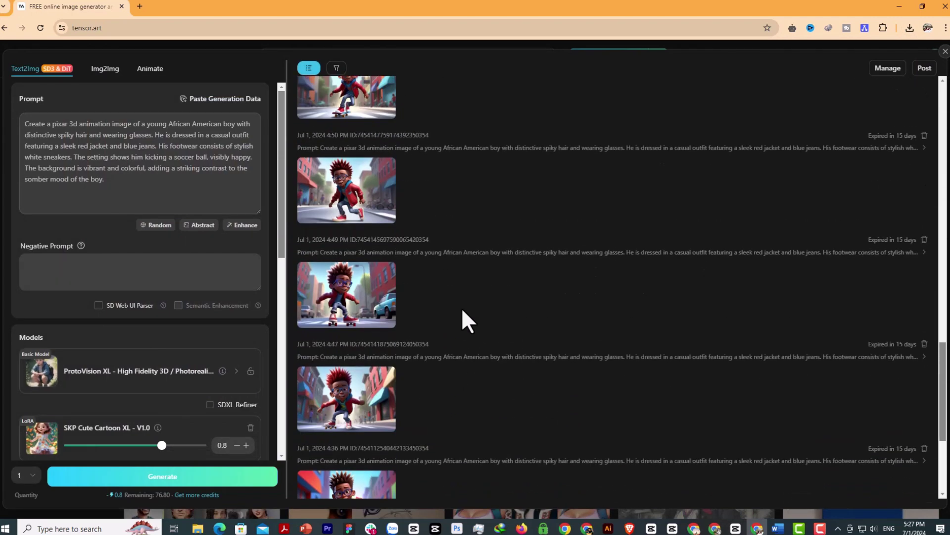
pyautogui.scroll(3, 461, 307)
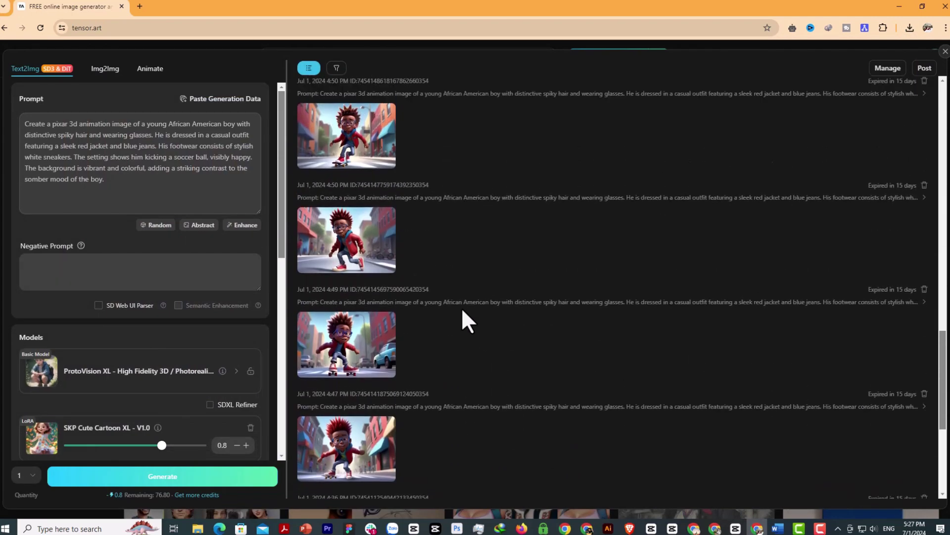
pyautogui.scroll(1, 462, 308)
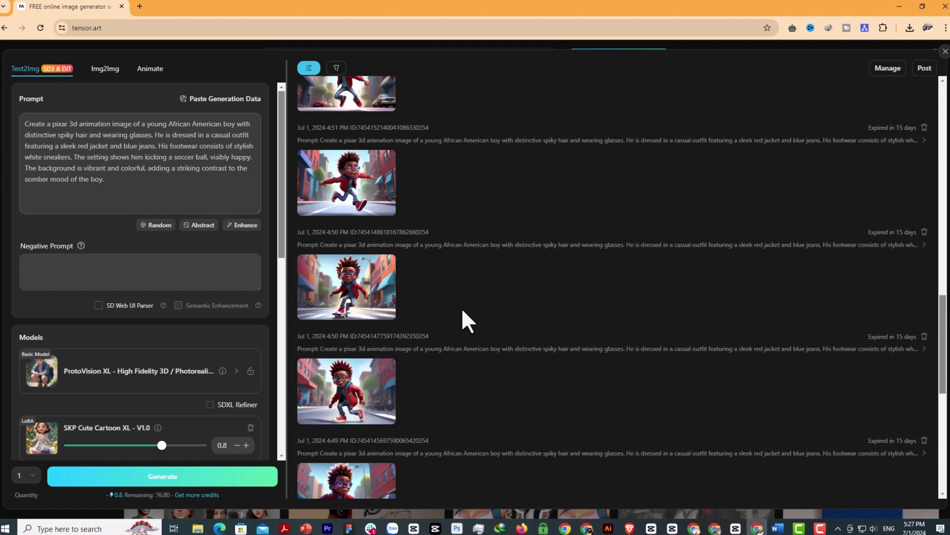
pyautogui.click(371, 202)
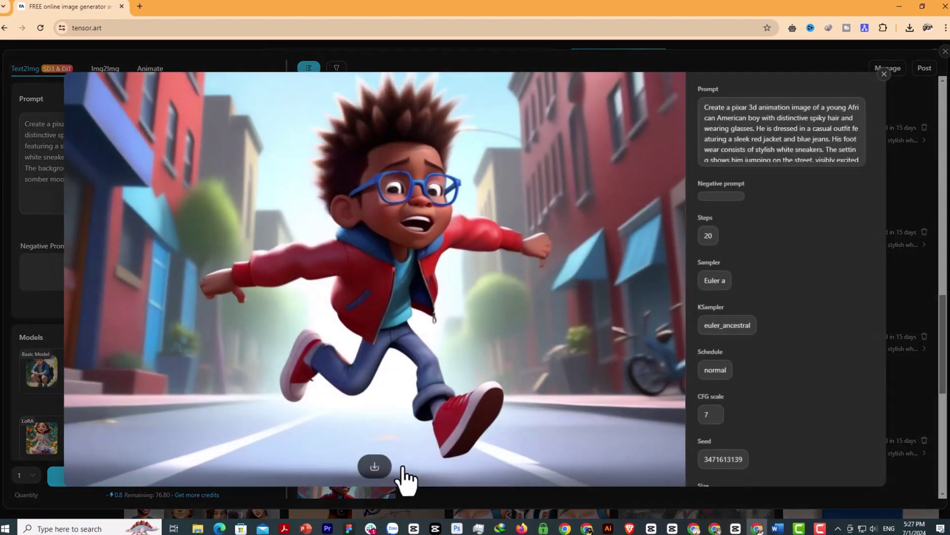
pyautogui.click(884, 75)
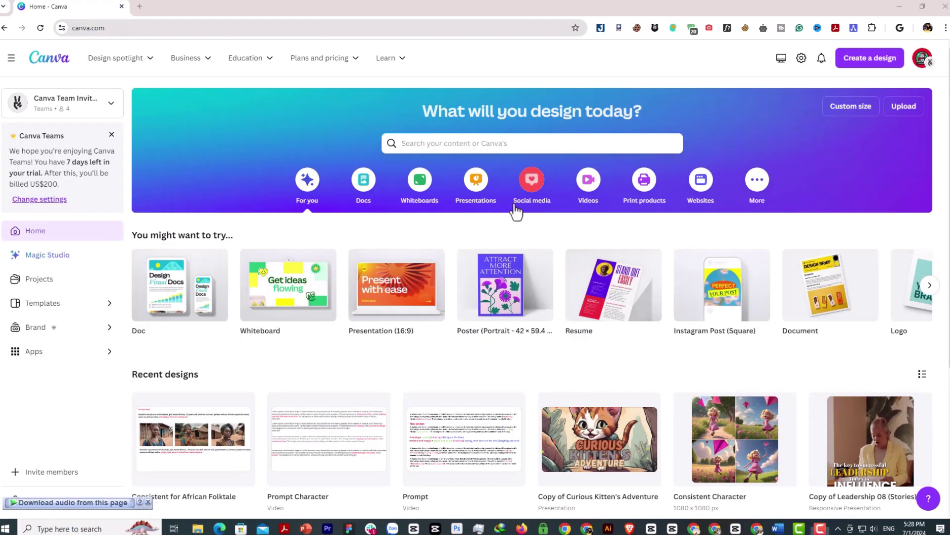
# Switch to Canva, create a blank video design and name it "Character".
pyautogui.click(584, 186)
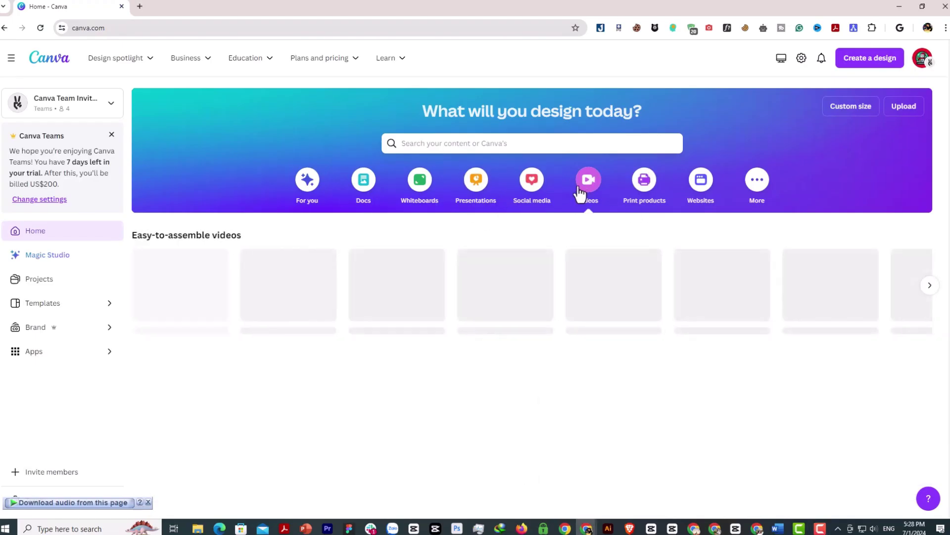
pyautogui.click(174, 294)
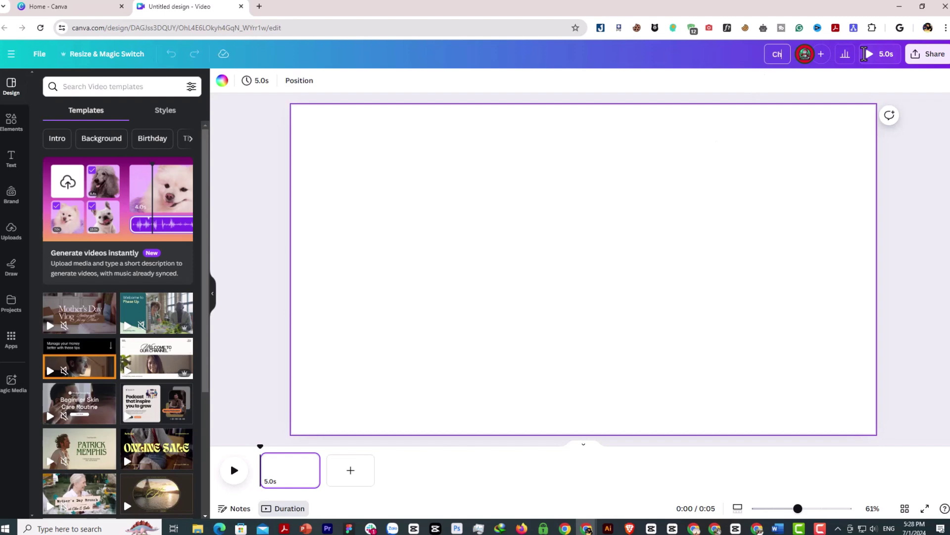
pyautogui.write('aracter')
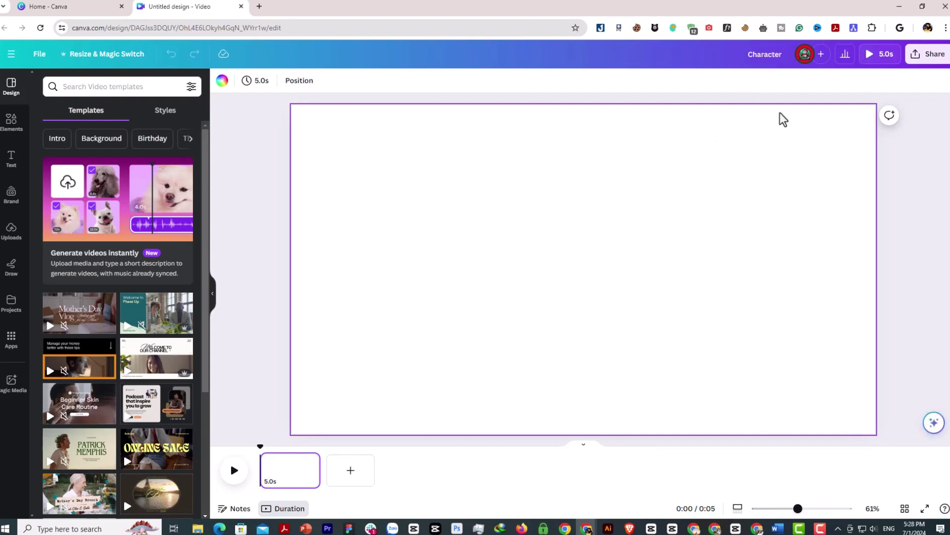
# Upload all eight boy PNG images from the "character" folder to the Canva uploads.
pyautogui.click(250, 478)
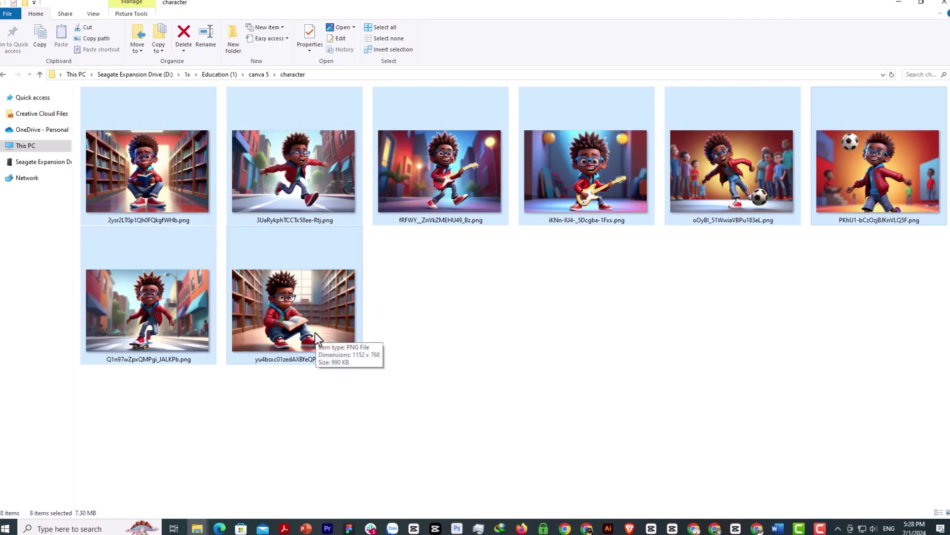
pyautogui.moveTo(311, 324); pyautogui.dragTo(88, 324)
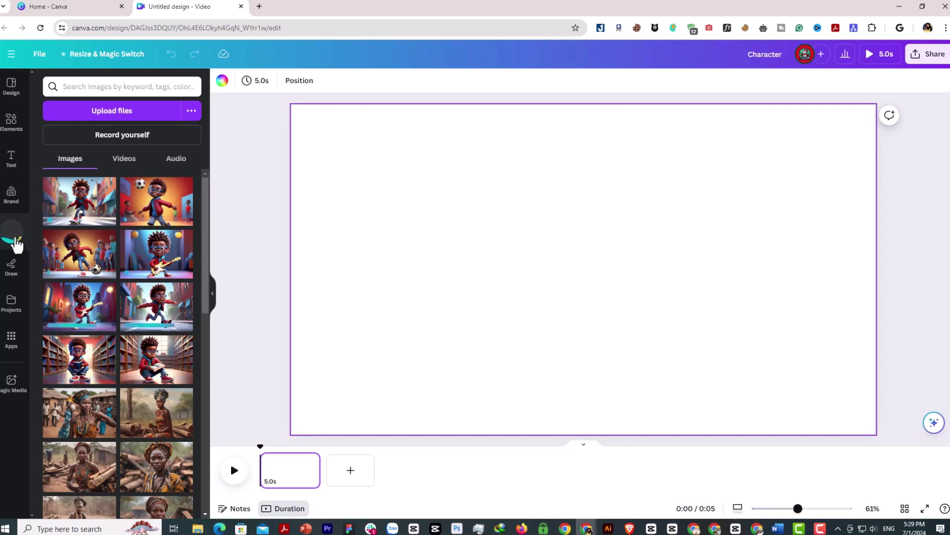
# Add the uploaded skateboarding boy to the upper left of the page as a reduced cutout with its background removed.
pyautogui.click(85, 220)
pyautogui.moveTo(616, 313); pyautogui.dragTo(532, 283)
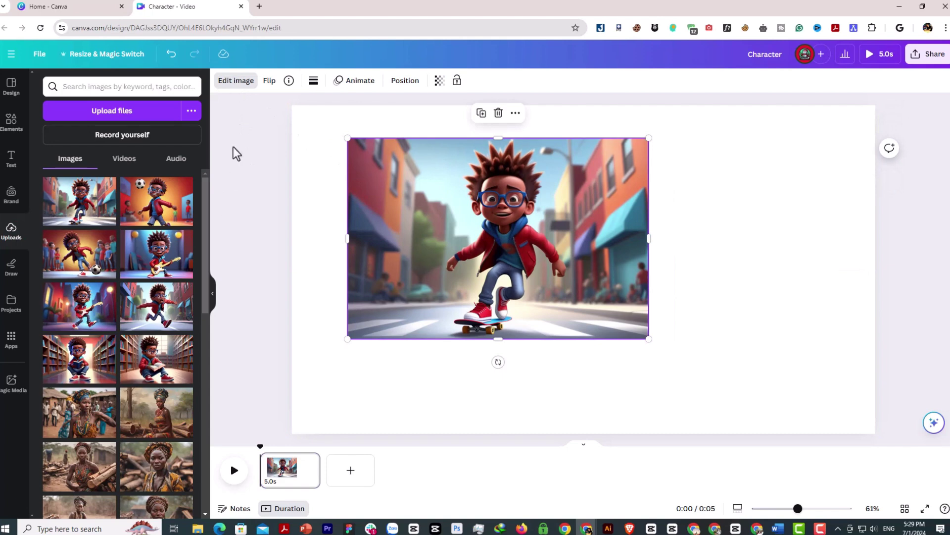
pyautogui.click(236, 80)
pyautogui.click(62, 154)
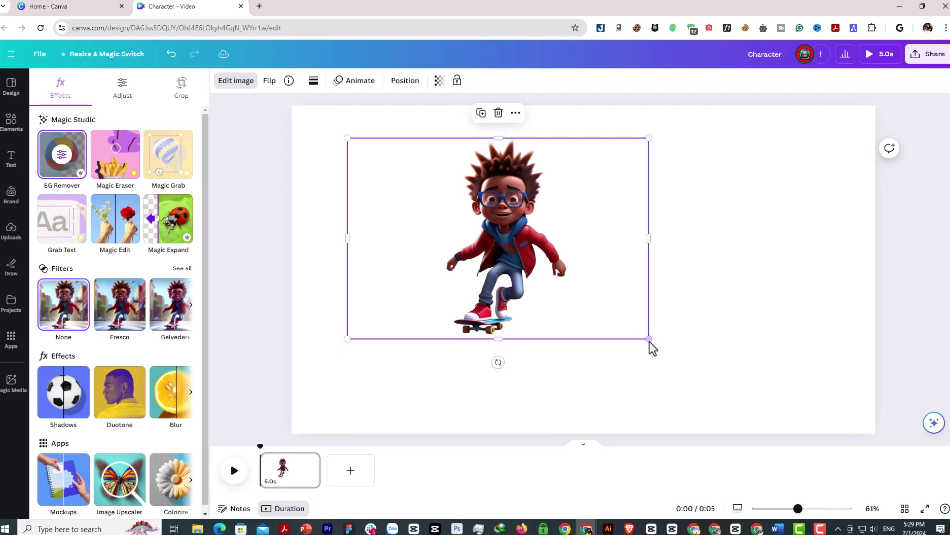
pyautogui.moveTo(648, 340); pyautogui.dragTo(540, 276)
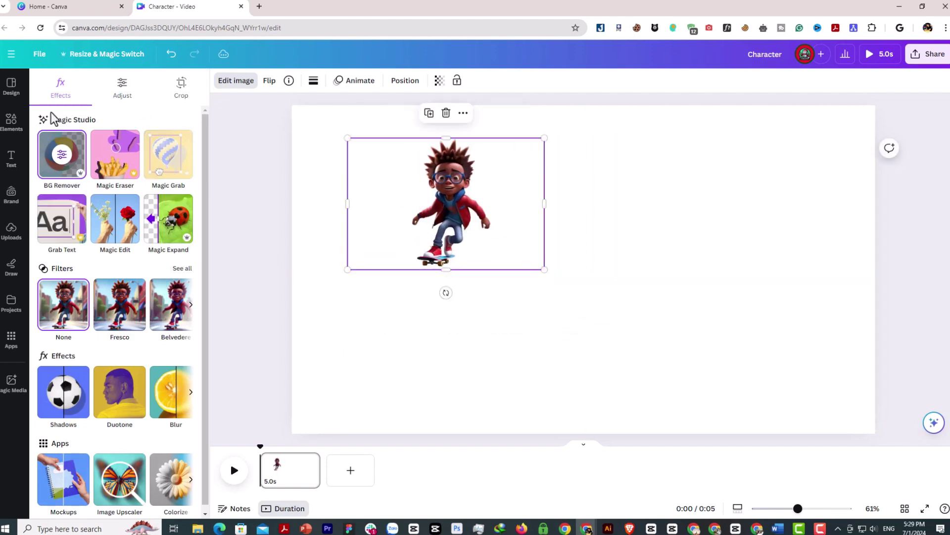
# Add the boy with the football in the air as a smaller background-free cutout, to the right of the skateboarder.
pyautogui.click(9, 232)
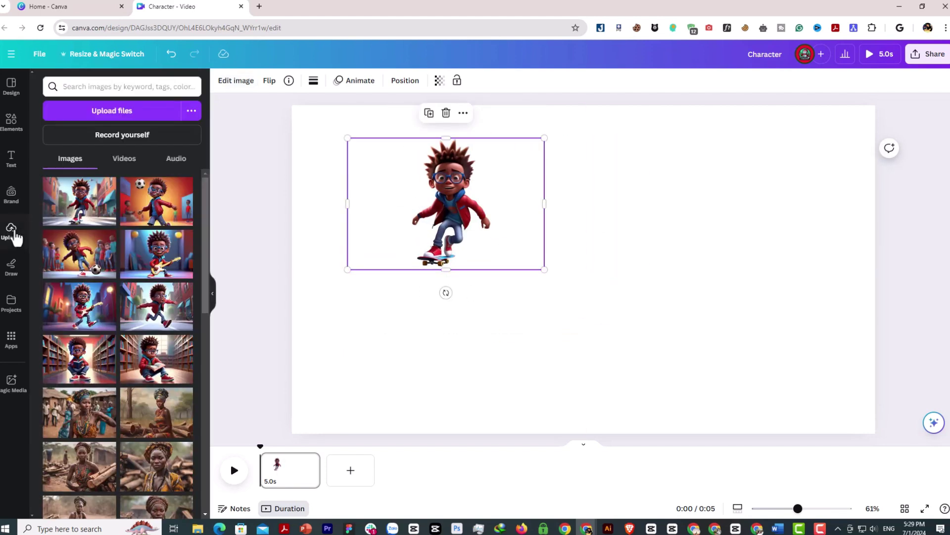
pyautogui.click(144, 215)
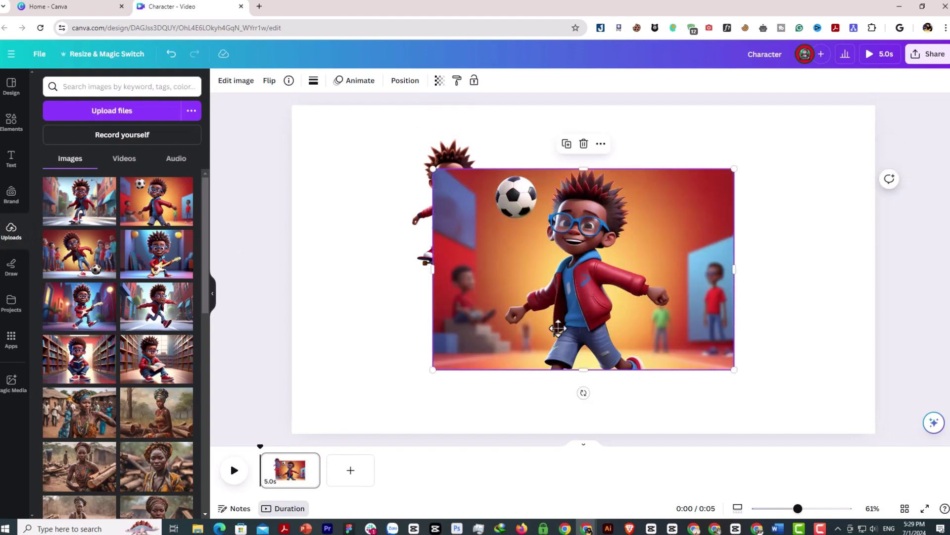
pyautogui.moveTo(558, 328); pyautogui.dragTo(603, 315)
pyautogui.click(232, 89)
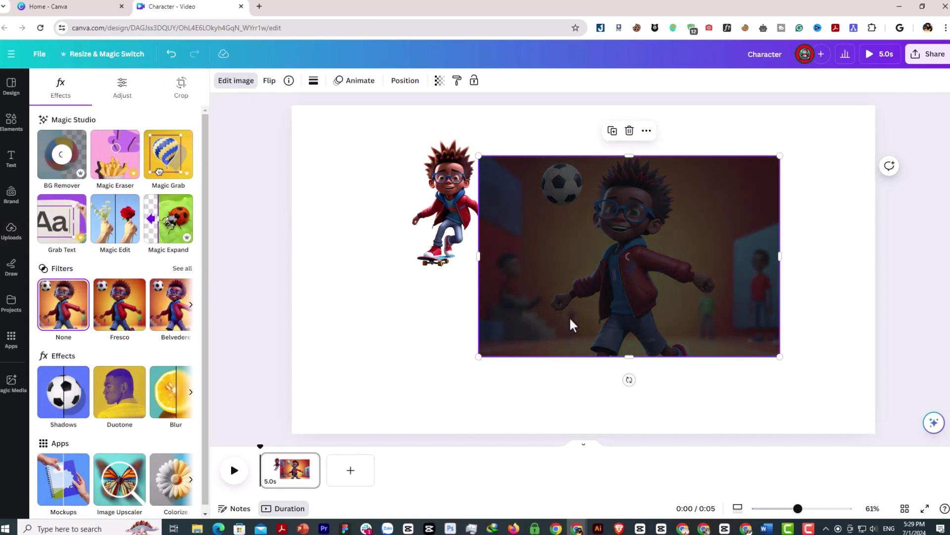
pyautogui.moveTo(479, 356); pyautogui.dragTo(588, 284)
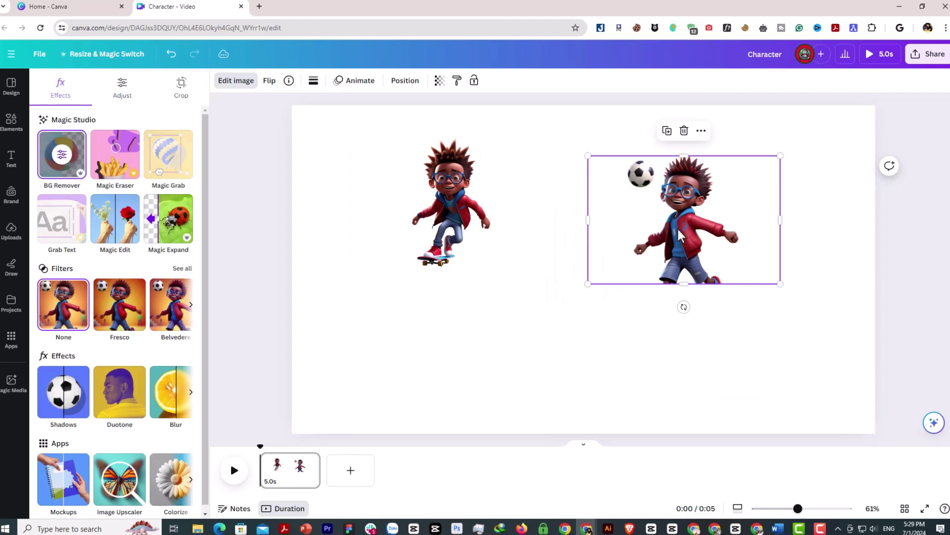
pyautogui.moveTo(678, 227); pyautogui.dragTo(621, 202)
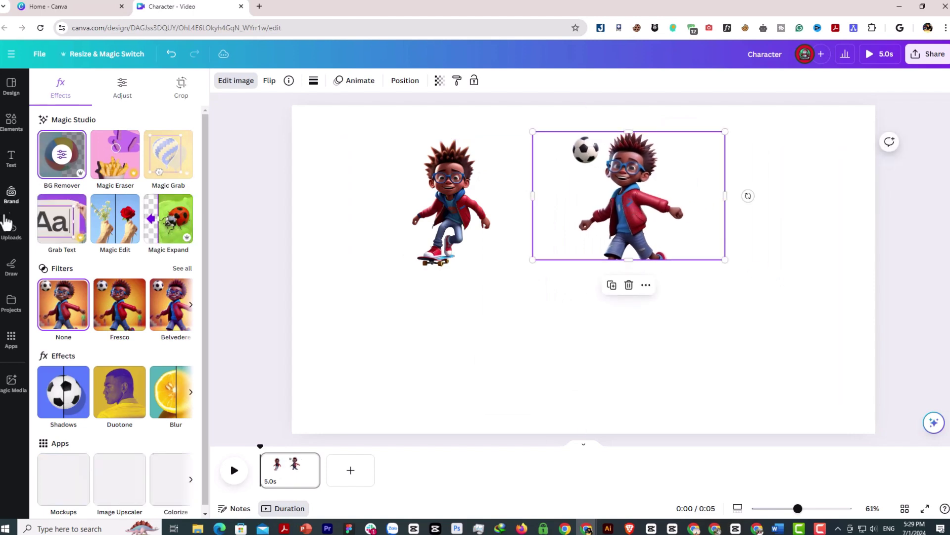
# Add the boy kicking the football as a background-free cutout, sized like the others and placed at the right end of the upper row.
pyautogui.click(11, 233)
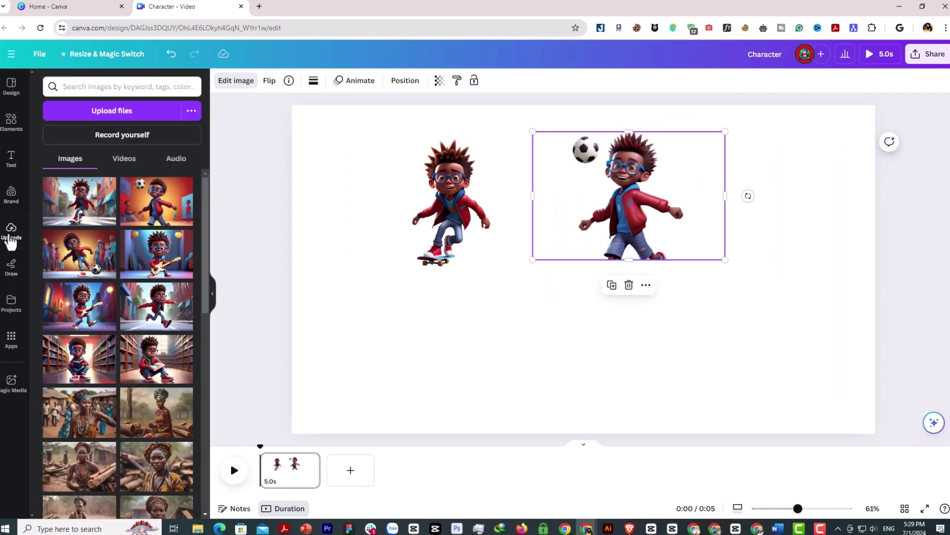
pyautogui.click(99, 269)
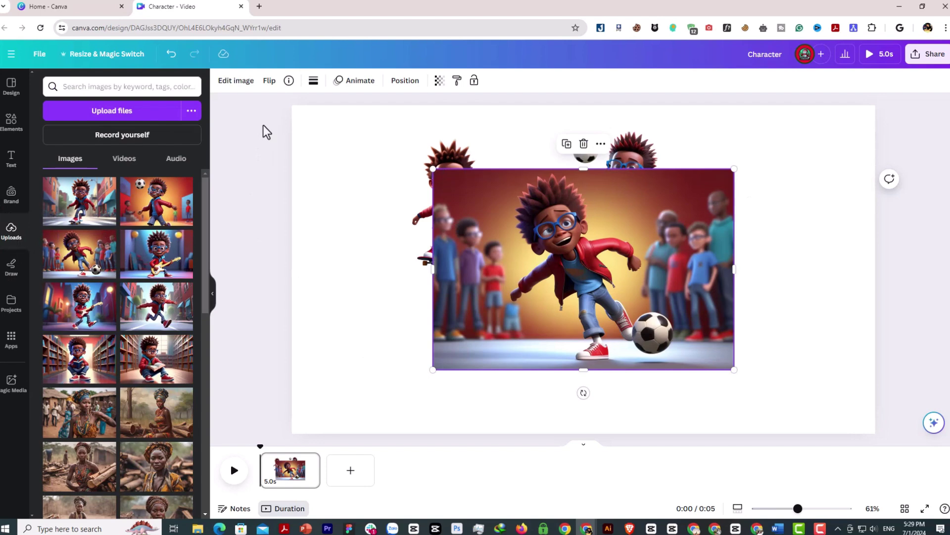
pyautogui.click(233, 82)
pyautogui.click(59, 176)
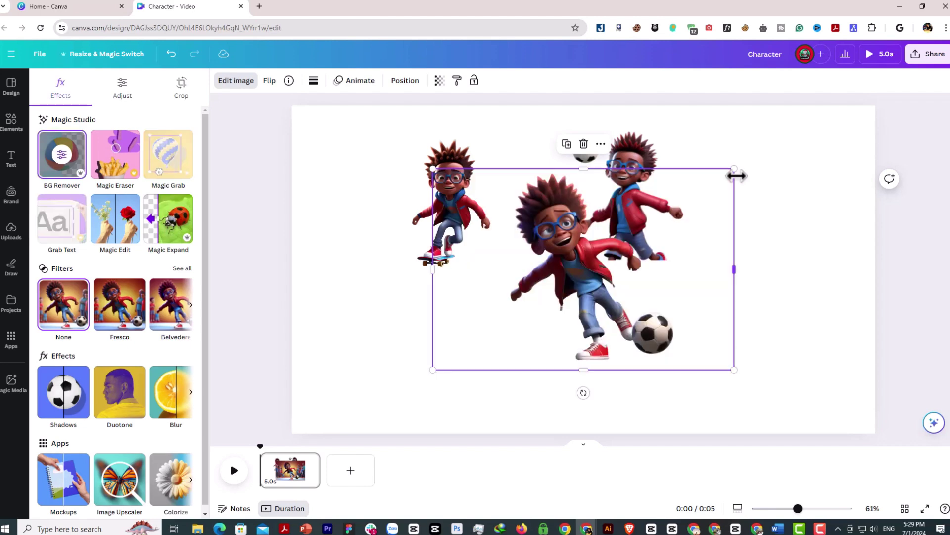
pyautogui.moveTo(706, 196); pyautogui.dragTo(604, 255)
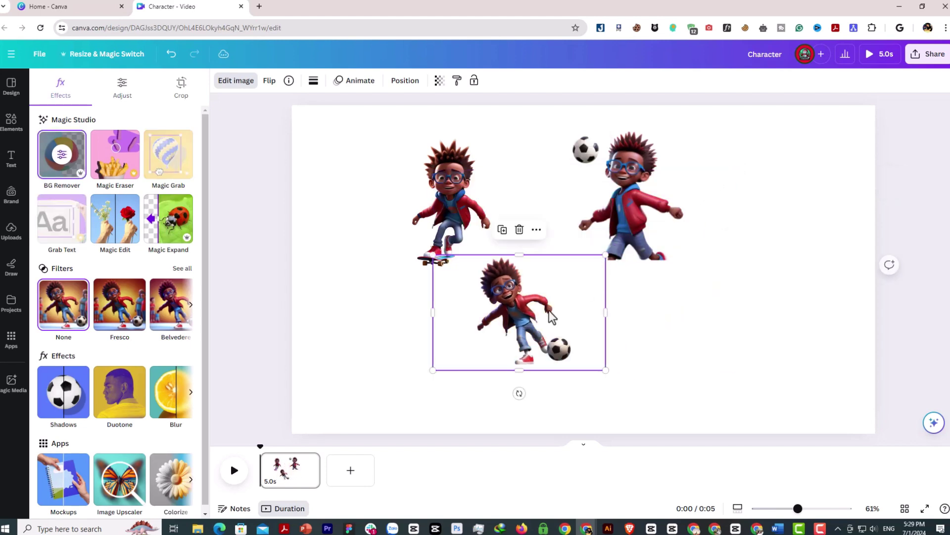
pyautogui.moveTo(548, 308); pyautogui.dragTo(807, 198)
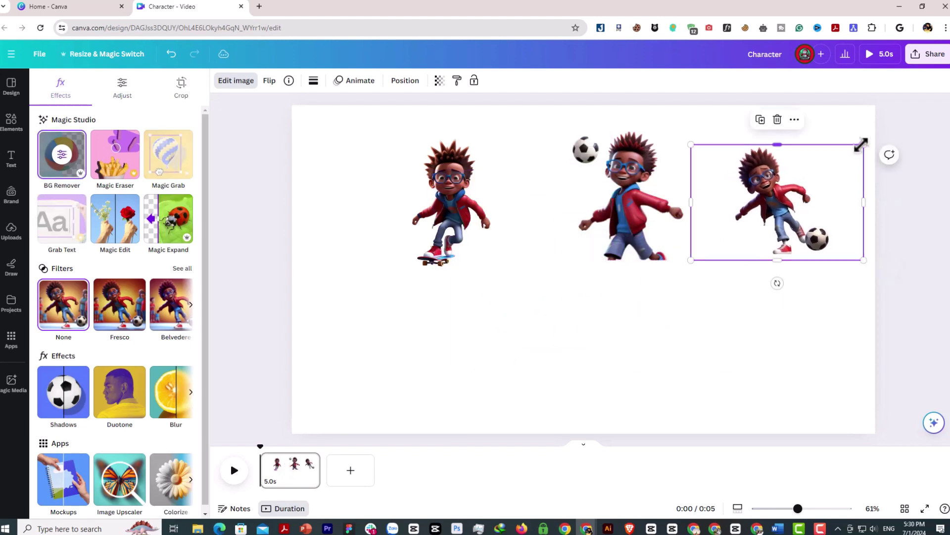
pyautogui.moveTo(863, 145); pyautogui.dragTo(882, 123)
pyautogui.moveTo(818, 170); pyautogui.dragTo(804, 176)
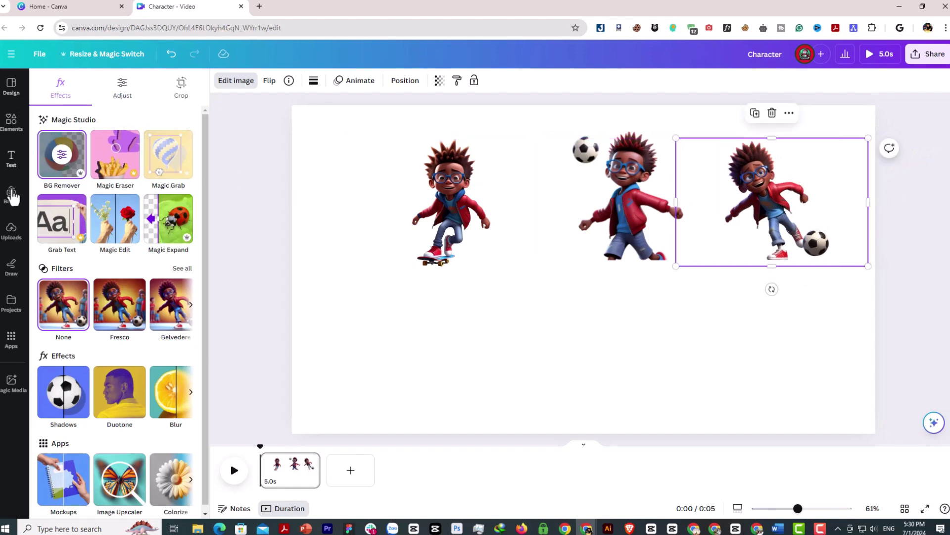
# Add the boy with the yellow guitar as a smaller background-free cutout, to the left of the skateboarder.
pyautogui.click(9, 240)
pyautogui.click(147, 267)
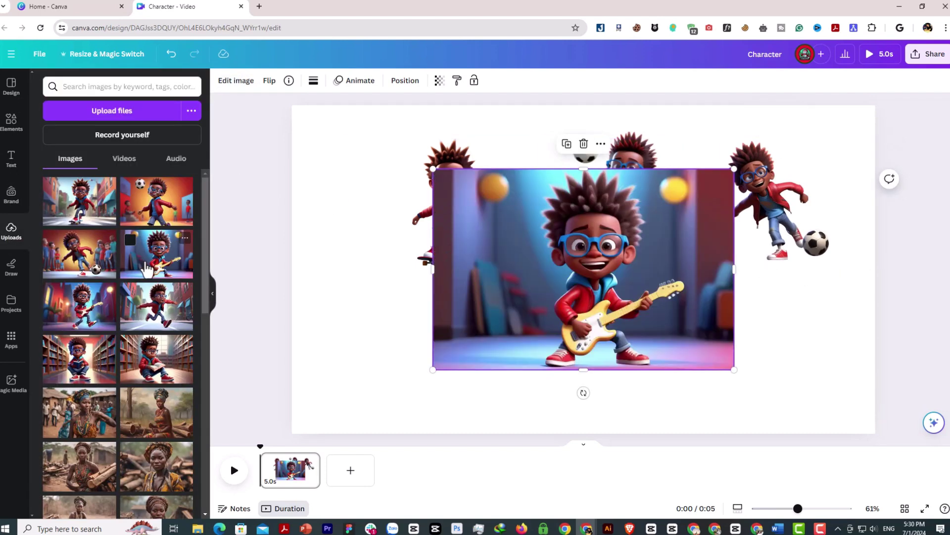
pyautogui.click(236, 80)
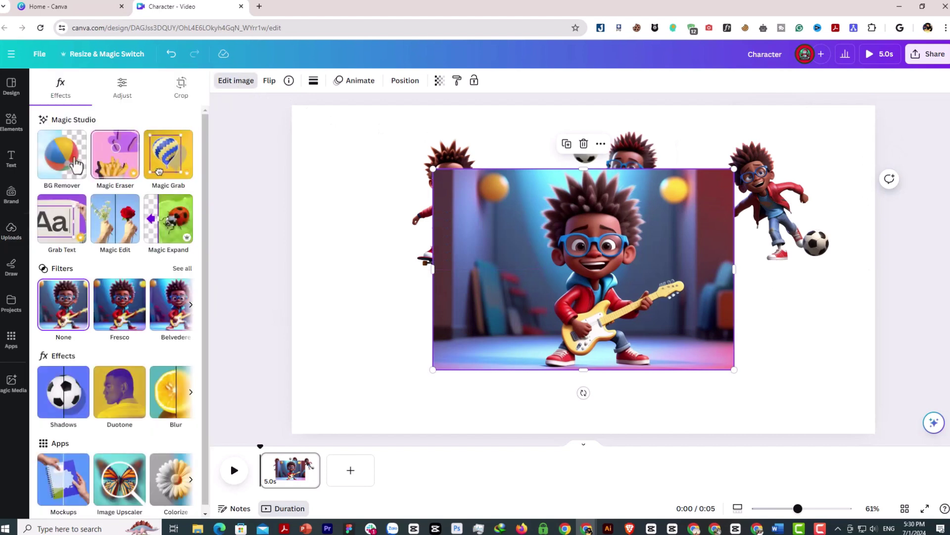
pyautogui.click(62, 153)
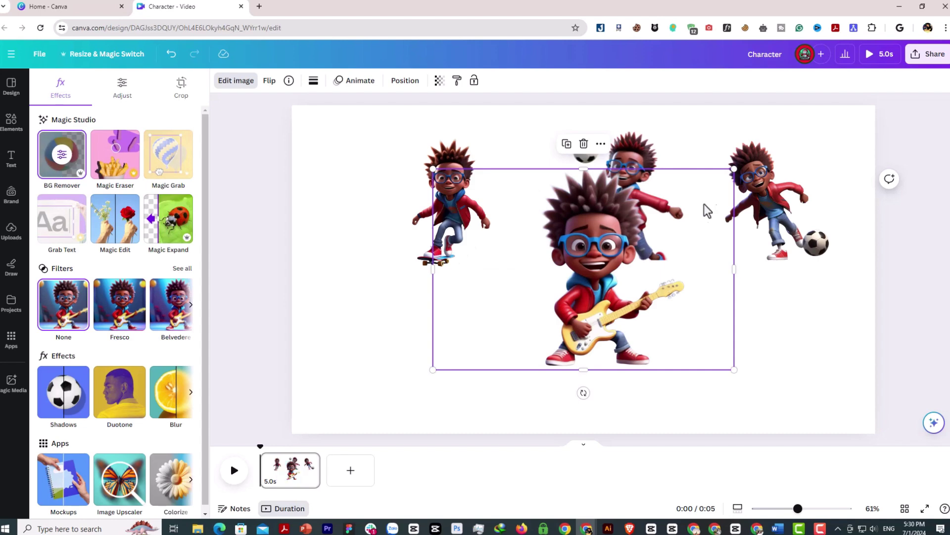
pyautogui.moveTo(734, 169); pyautogui.dragTo(614, 249)
pyautogui.moveTo(546, 310); pyautogui.dragTo(389, 226)
pyautogui.click(453, 322)
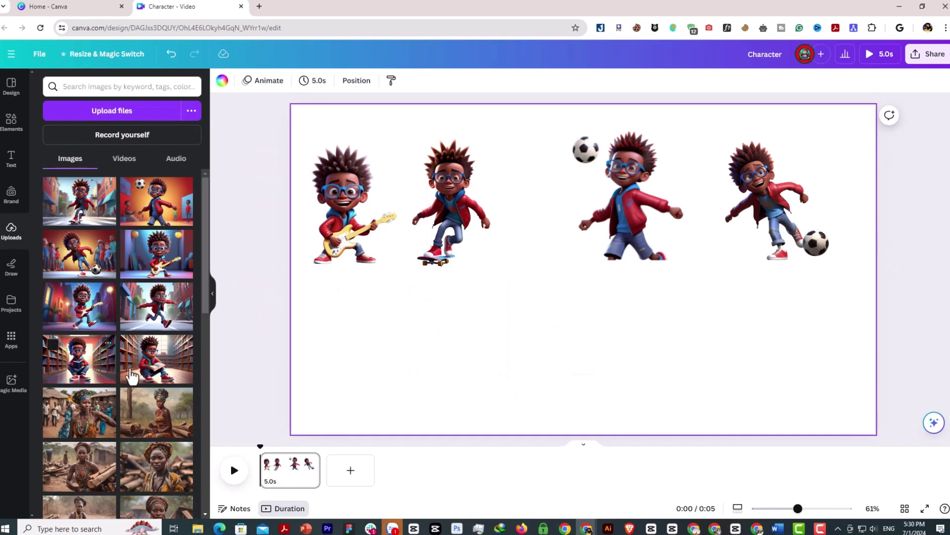
# Add the boy running on the street as a reduced background-free cutout at the lower left of the page.
pyautogui.click(147, 315)
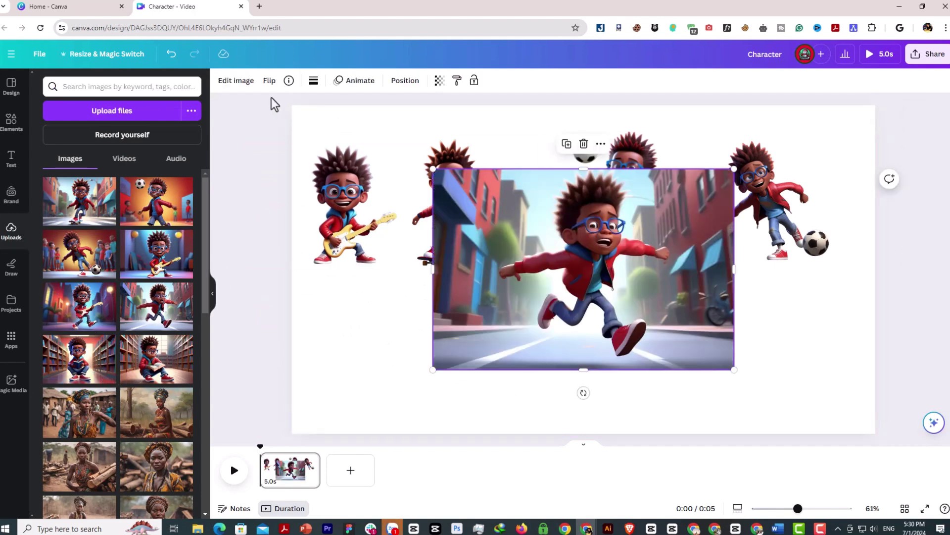
pyautogui.click(236, 82)
pyautogui.click(62, 154)
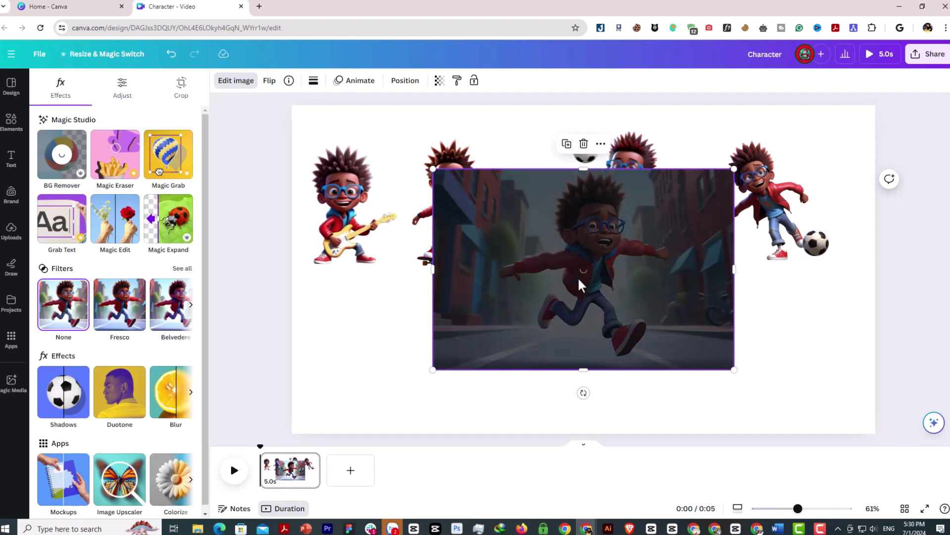
pyautogui.moveTo(734, 169); pyautogui.dragTo(597, 263)
pyautogui.moveTo(534, 300); pyautogui.dragTo(400, 349)
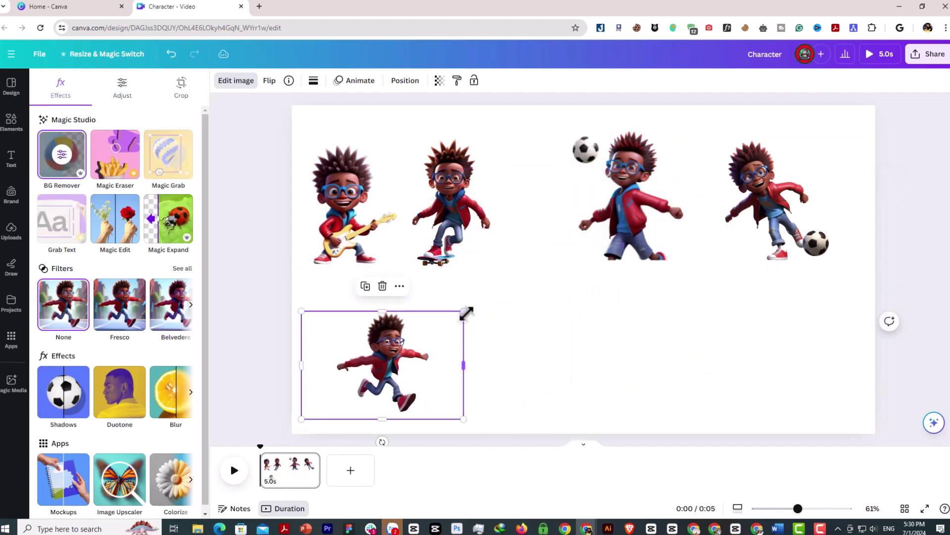
pyautogui.moveTo(463, 312); pyautogui.dragTo(495, 295)
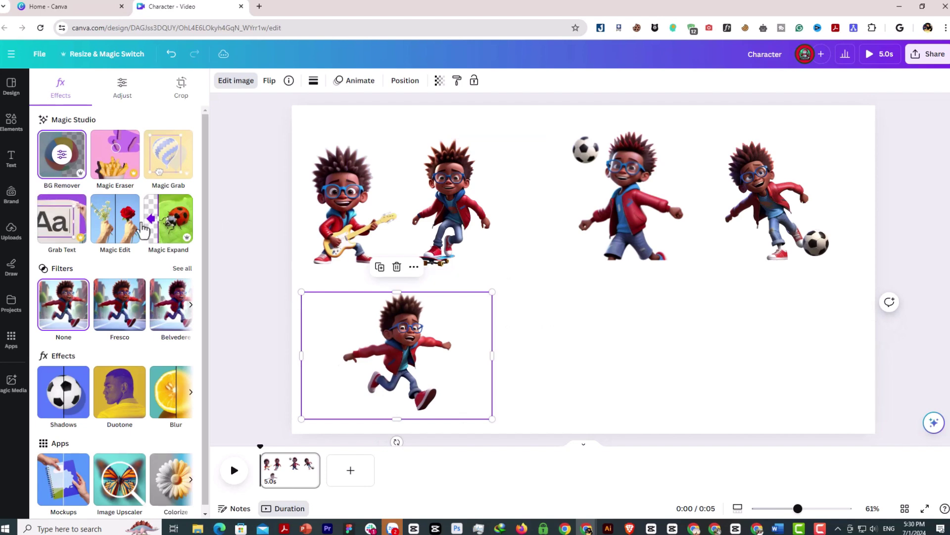
# Add the boy with the red guitar as a smaller background-free cutout beside the running boy in the lower row.
pyautogui.click(12, 233)
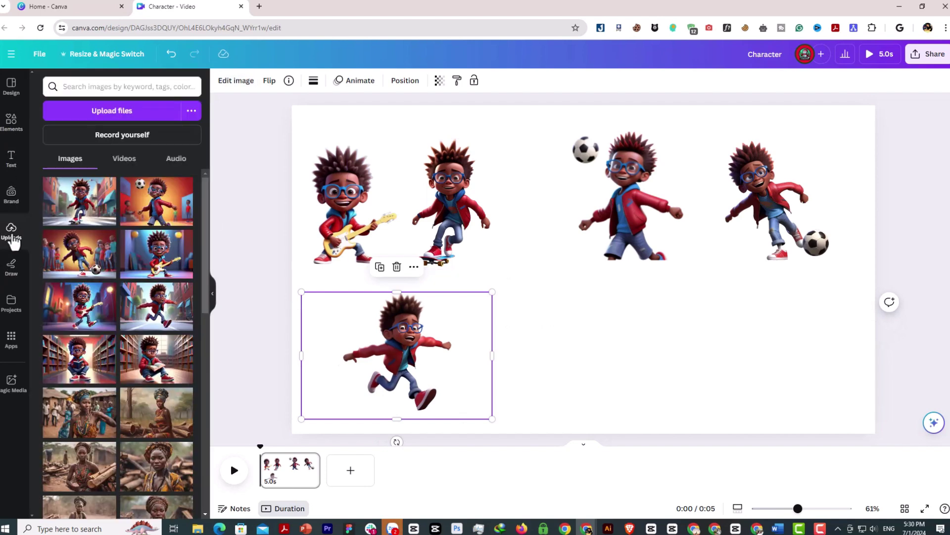
pyautogui.click(88, 322)
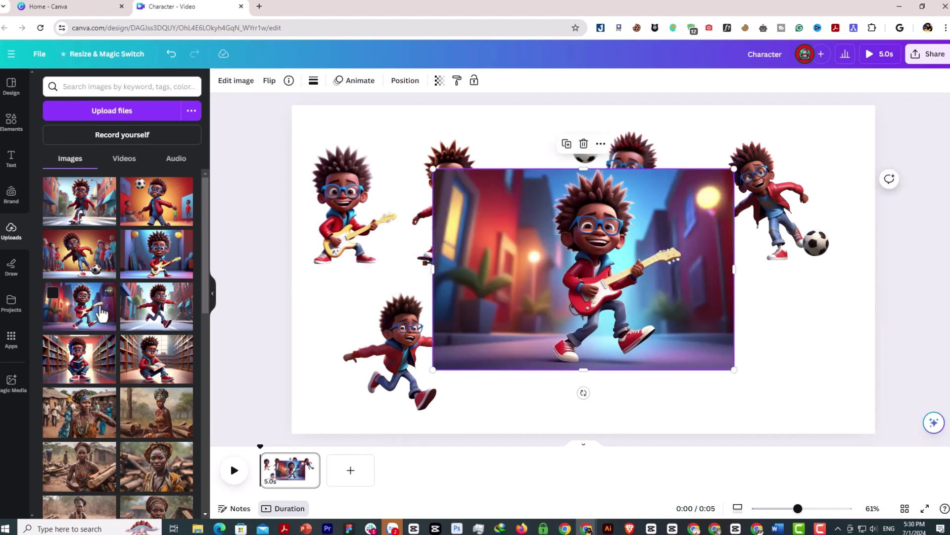
pyautogui.click(247, 85)
pyautogui.click(58, 157)
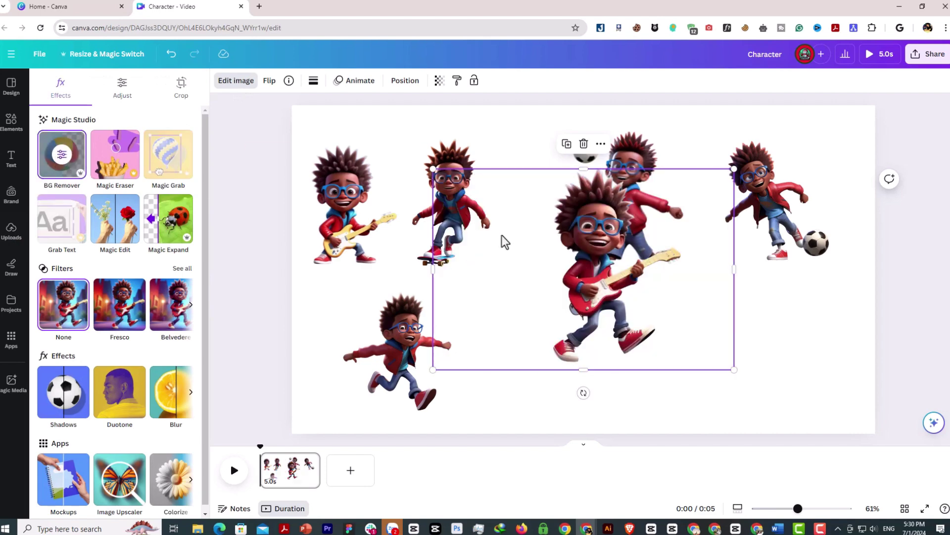
pyautogui.moveTo(432, 168); pyautogui.dragTo(552, 248)
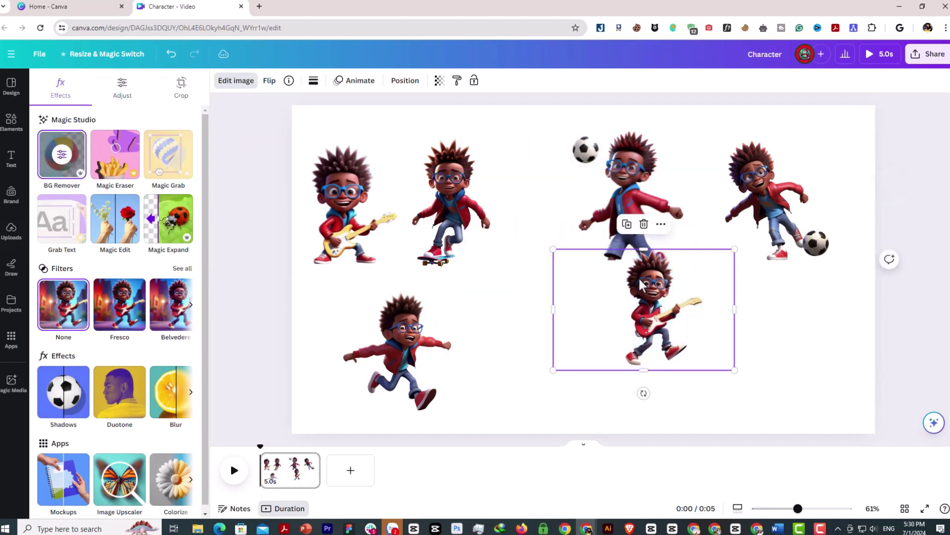
pyautogui.moveTo(638, 274); pyautogui.dragTo(529, 318)
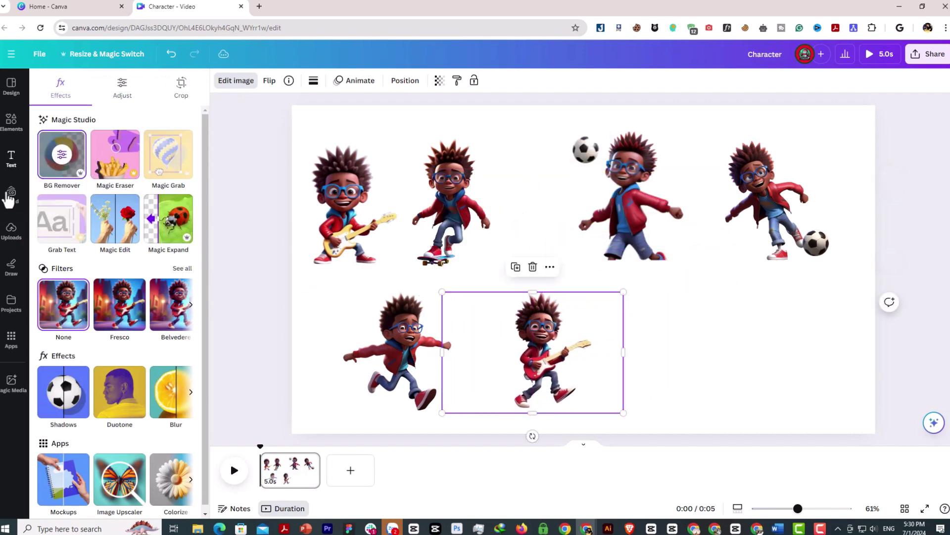
# Add the cross-legged boy reading the blue book as a smaller background-free cutout, to the right of the red-guitar boy.
pyautogui.click(11, 230)
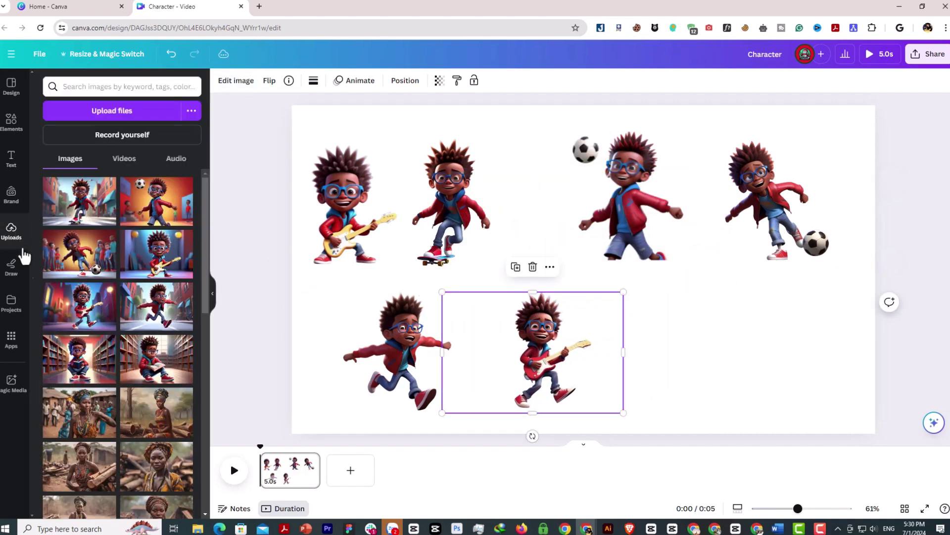
pyautogui.click(79, 375)
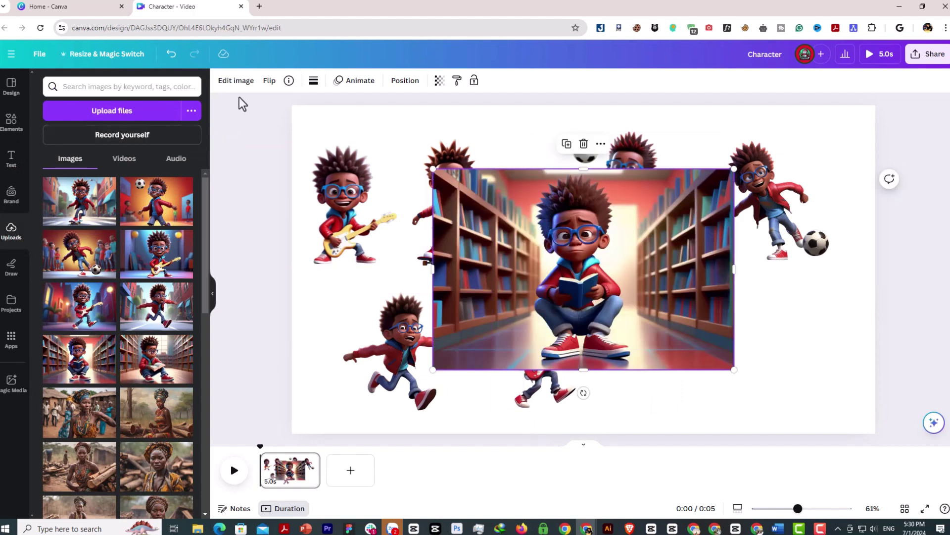
pyautogui.click(236, 81)
pyautogui.click(64, 168)
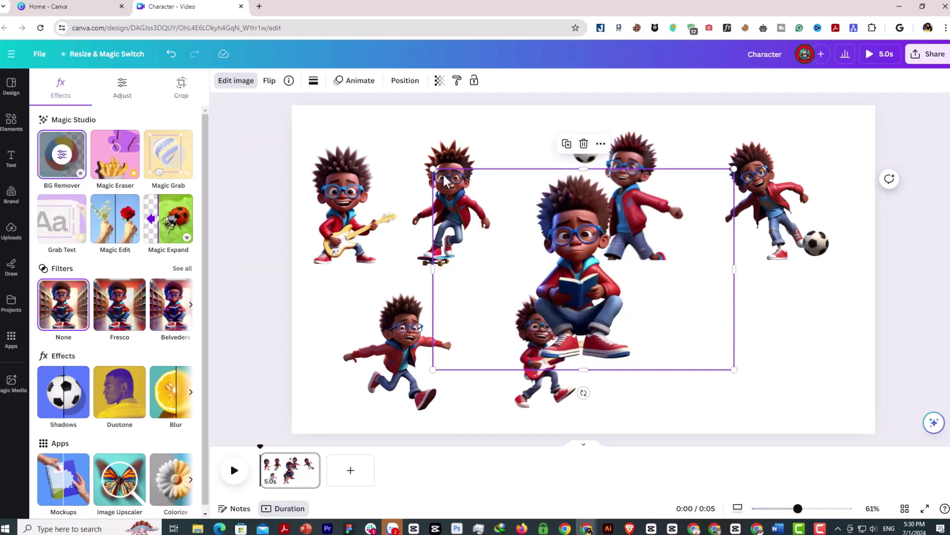
pyautogui.moveTo(434, 170); pyautogui.dragTo(556, 248)
pyautogui.moveTo(607, 286); pyautogui.dragTo(641, 329)
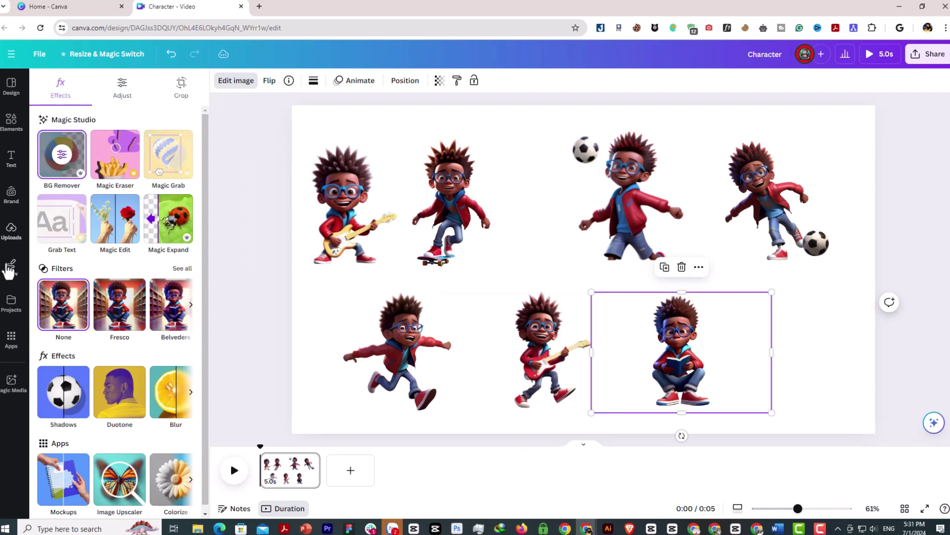
# Add the seated boy with the open white-paged book as a smaller background-free cutout at the right end of the lower row.
pyautogui.click(10, 233)
pyautogui.click(160, 366)
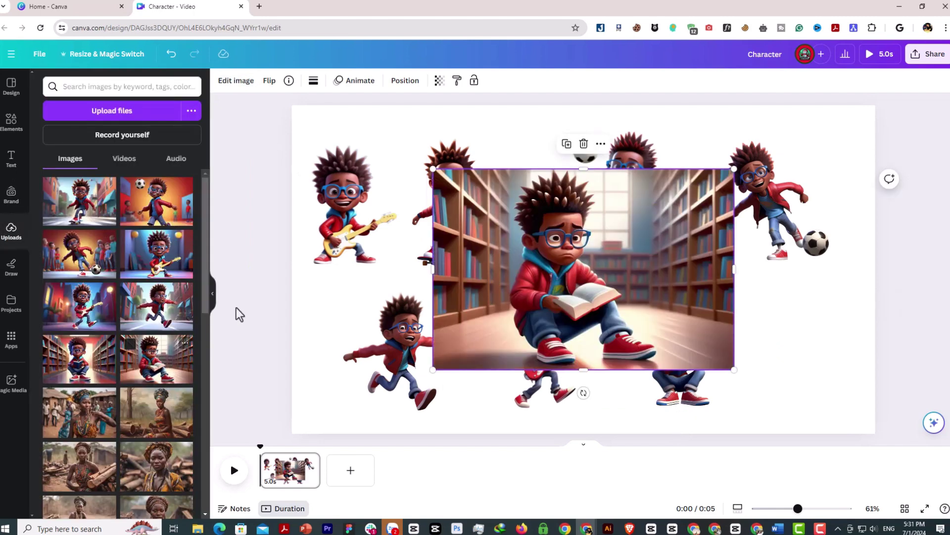
pyautogui.click(239, 82)
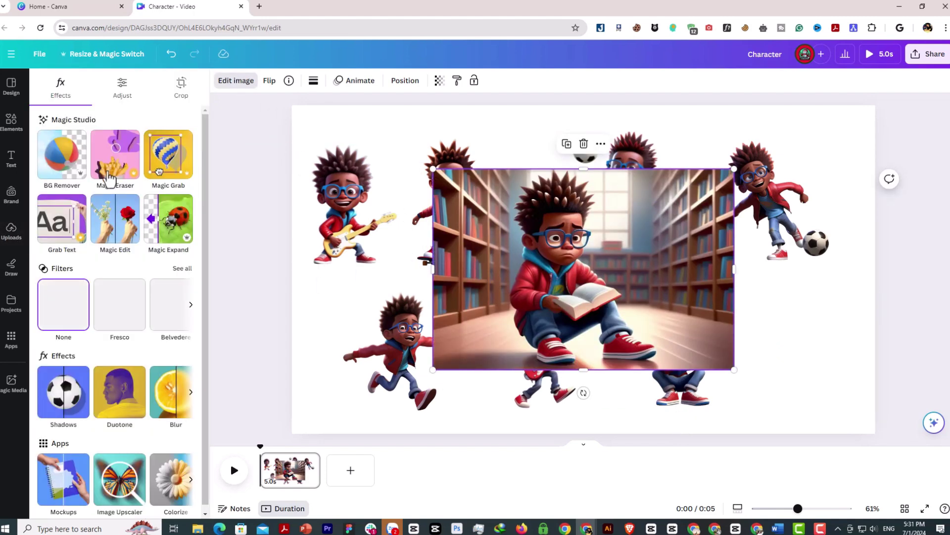
pyautogui.click(57, 158)
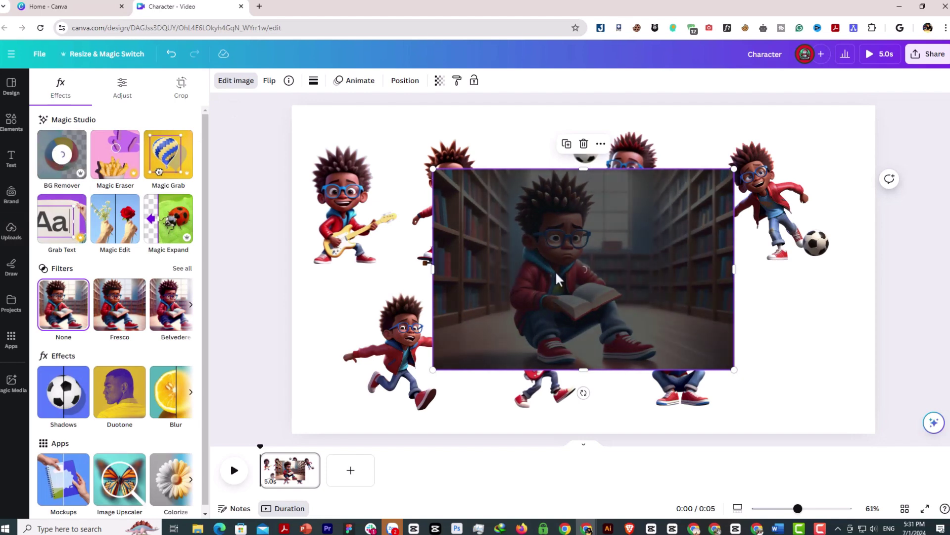
pyautogui.moveTo(433, 171); pyautogui.dragTo(534, 236)
pyautogui.moveTo(630, 292); pyautogui.dragTo(789, 337)
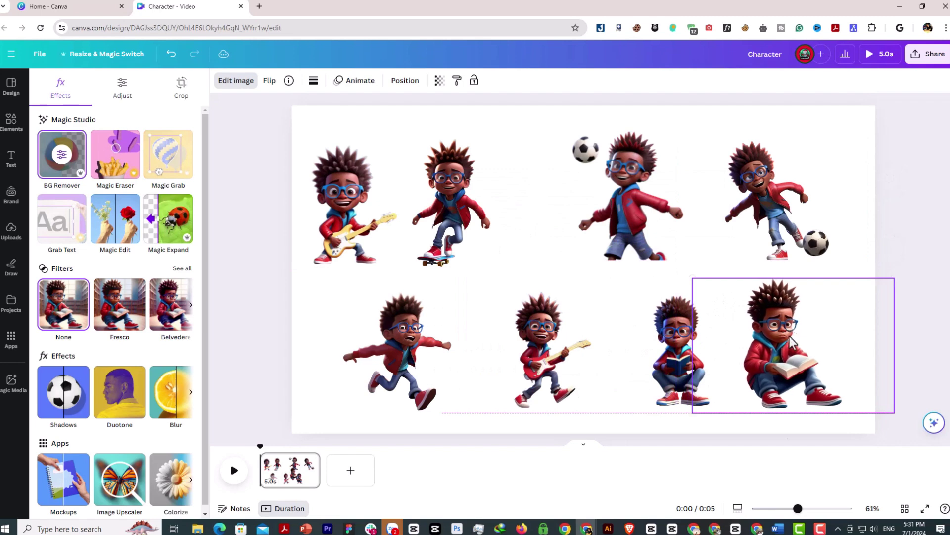
# Slightly enlarge the blue-book, red-guitar and running boys in the lower row, shifting the running boy a little to the left.
pyautogui.click(661, 341)
pyautogui.moveTo(579, 286); pyautogui.dragTo(568, 277)
pyautogui.click(496, 299)
pyautogui.moveTo(442, 292); pyautogui.dragTo(419, 280)
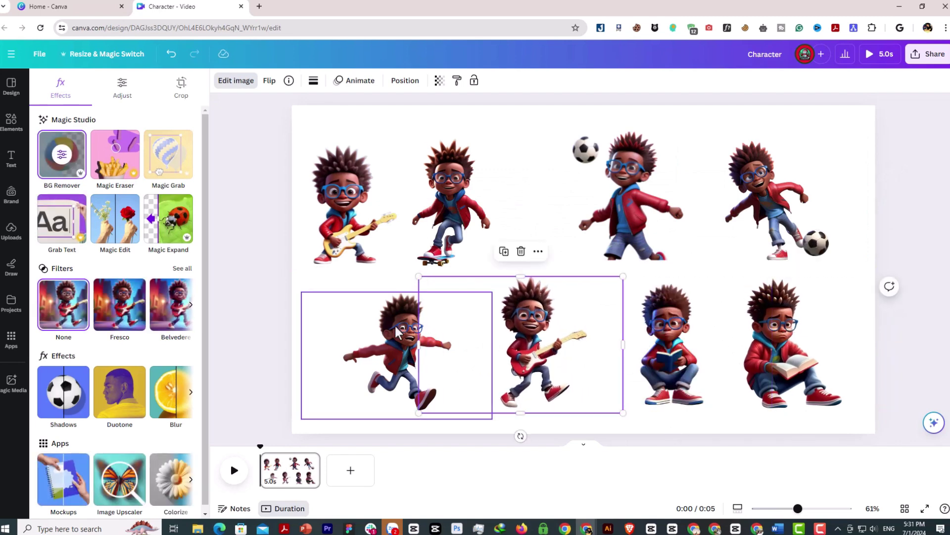
pyautogui.moveTo(364, 312); pyautogui.dragTo(339, 308)
pyautogui.moveTo(280, 289); pyautogui.dragTo(260, 276)
pyautogui.click(891, 227)
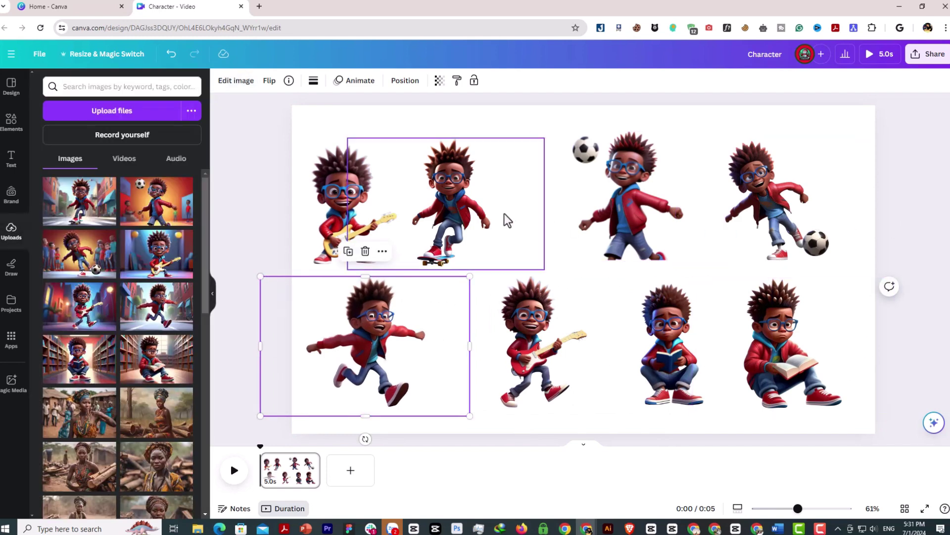
# Shift the skateboarder and the yellow-guitar boy slightly to the right in the upper row.
pyautogui.moveTo(505, 216); pyautogui.dragTo(529, 216)
pyautogui.click(913, 239)
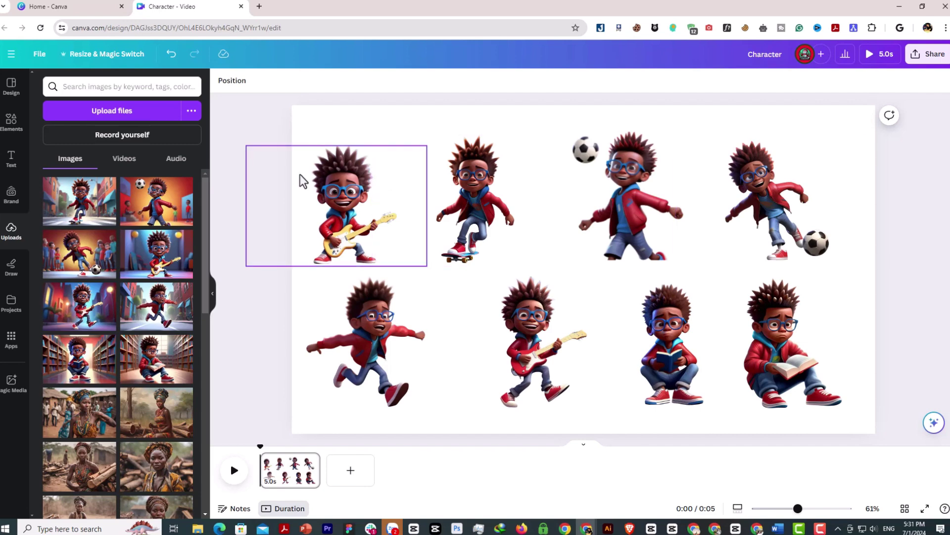
pyautogui.moveTo(294, 177); pyautogui.dragTo(303, 176)
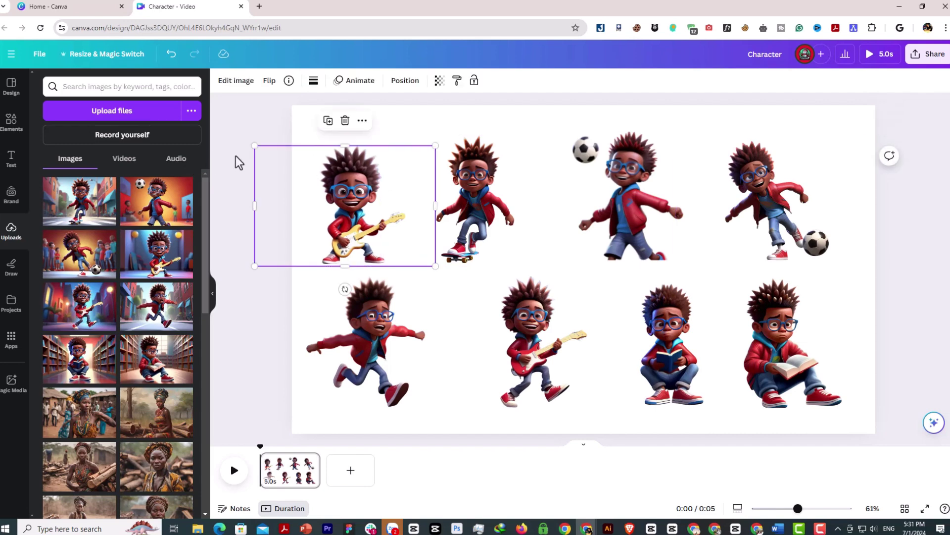
# Move all four upper-row cutouts together slightly right and up to balance them on the page.
pyautogui.moveTo(235, 156); pyautogui.dragTo(869, 206)
pyautogui.moveTo(544, 198); pyautogui.dragTo(567, 193)
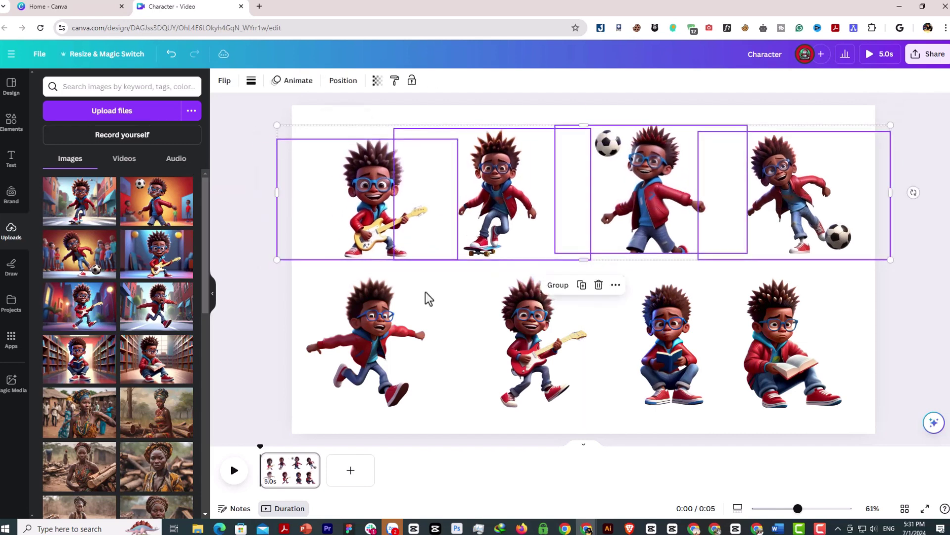
pyautogui.click(269, 341)
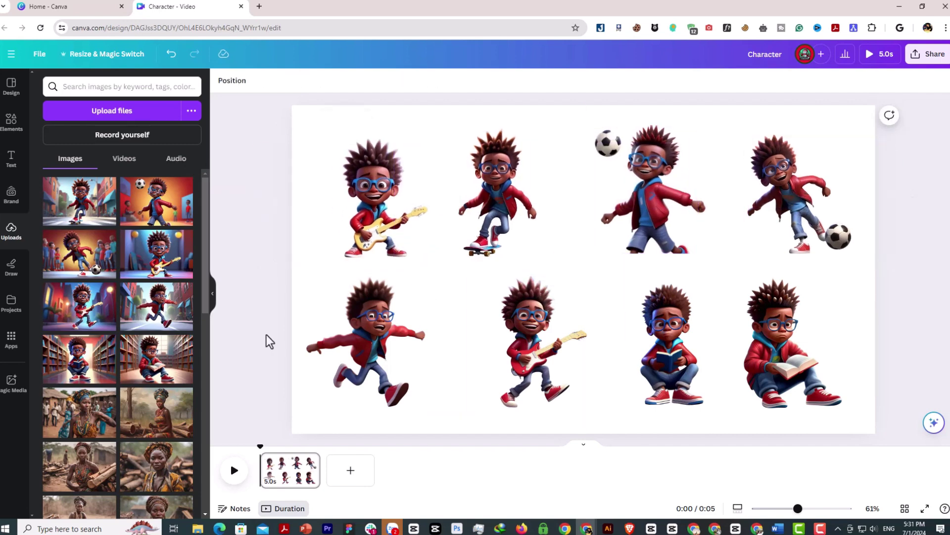